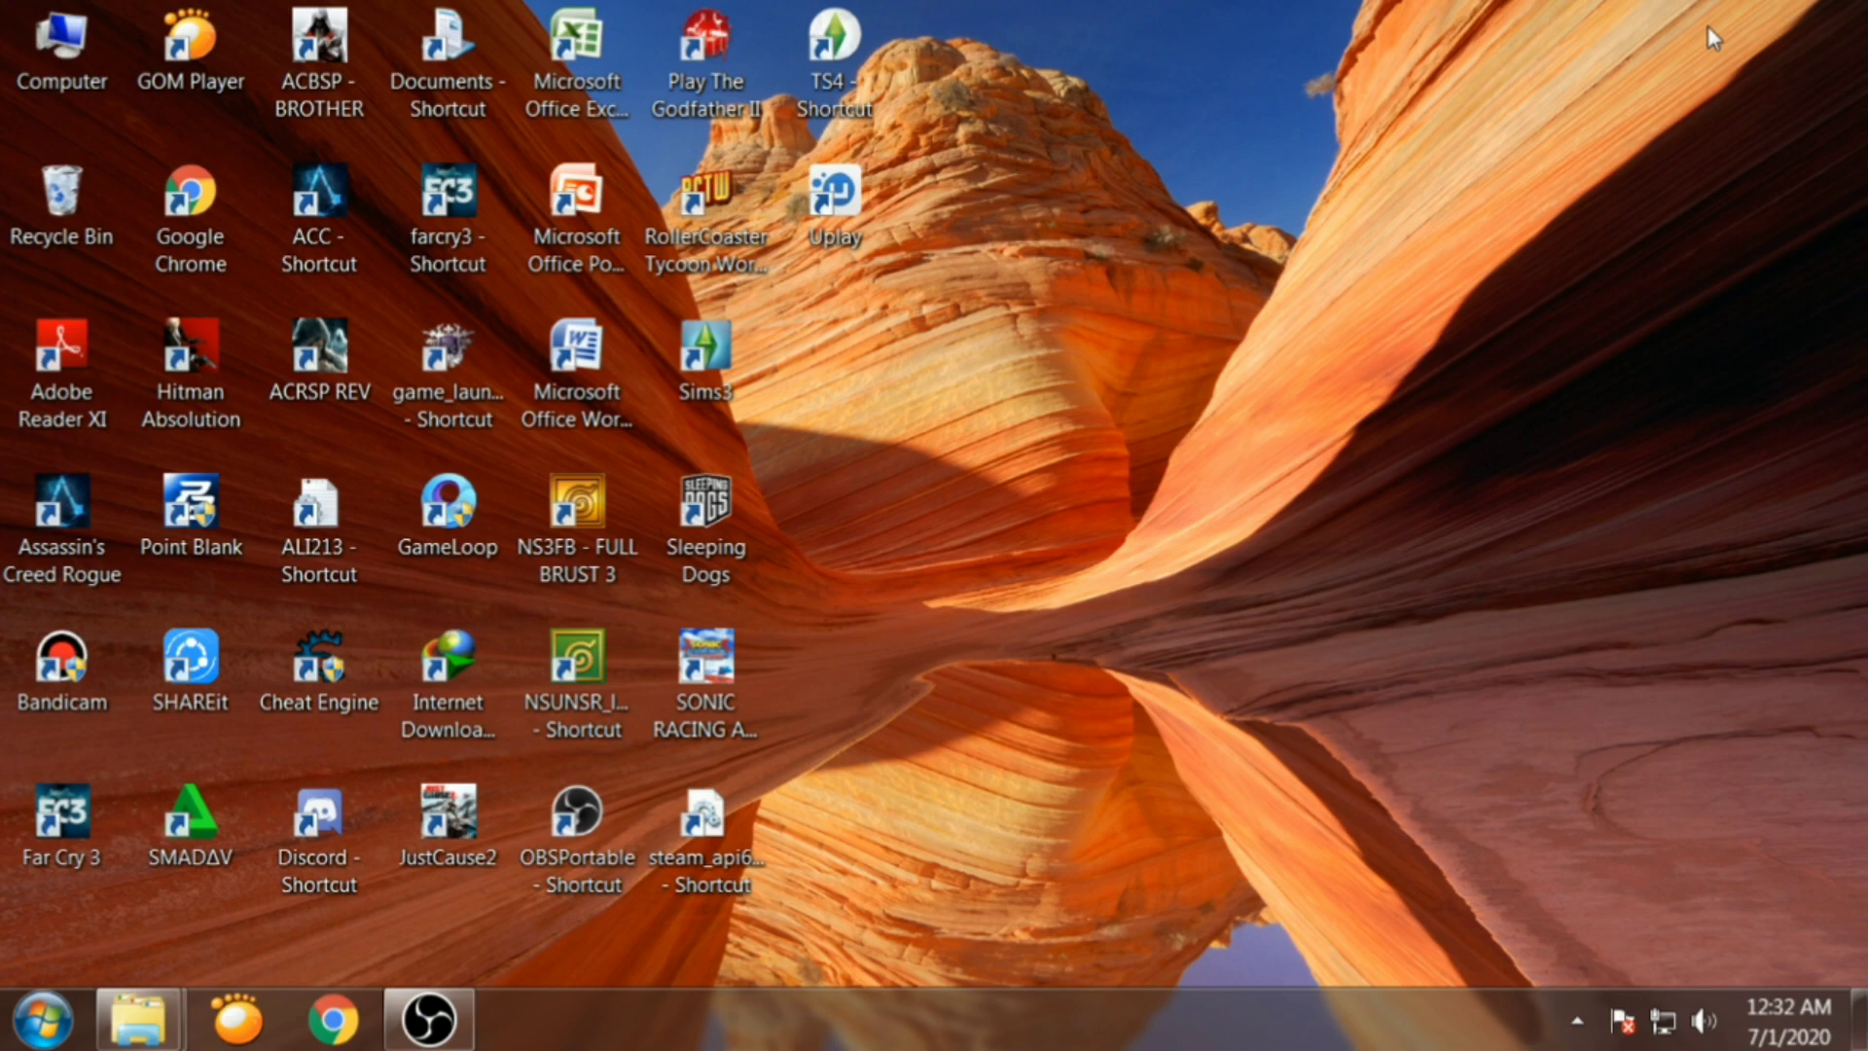
Run DXDIAG to examine the computer's processor, memory and DirectX version, and close the diagnostic tool
click(17, 1035)
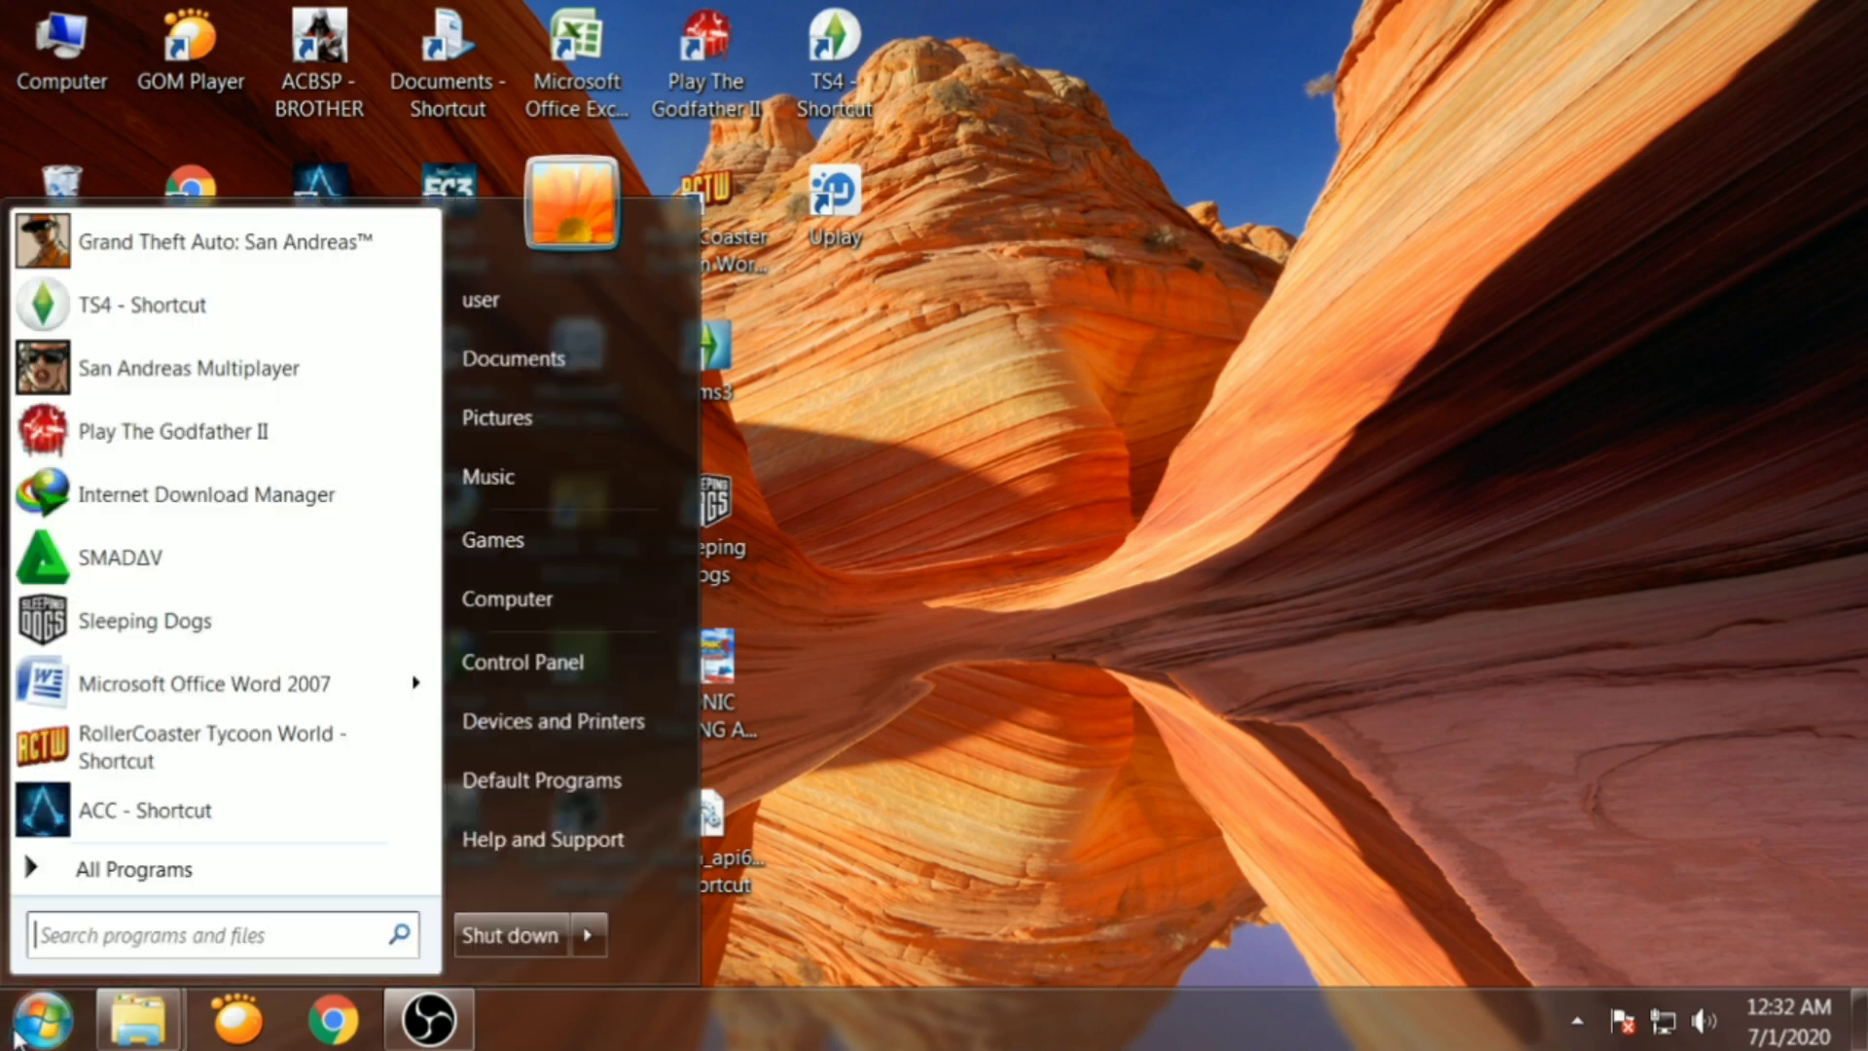
text(DXDIA)
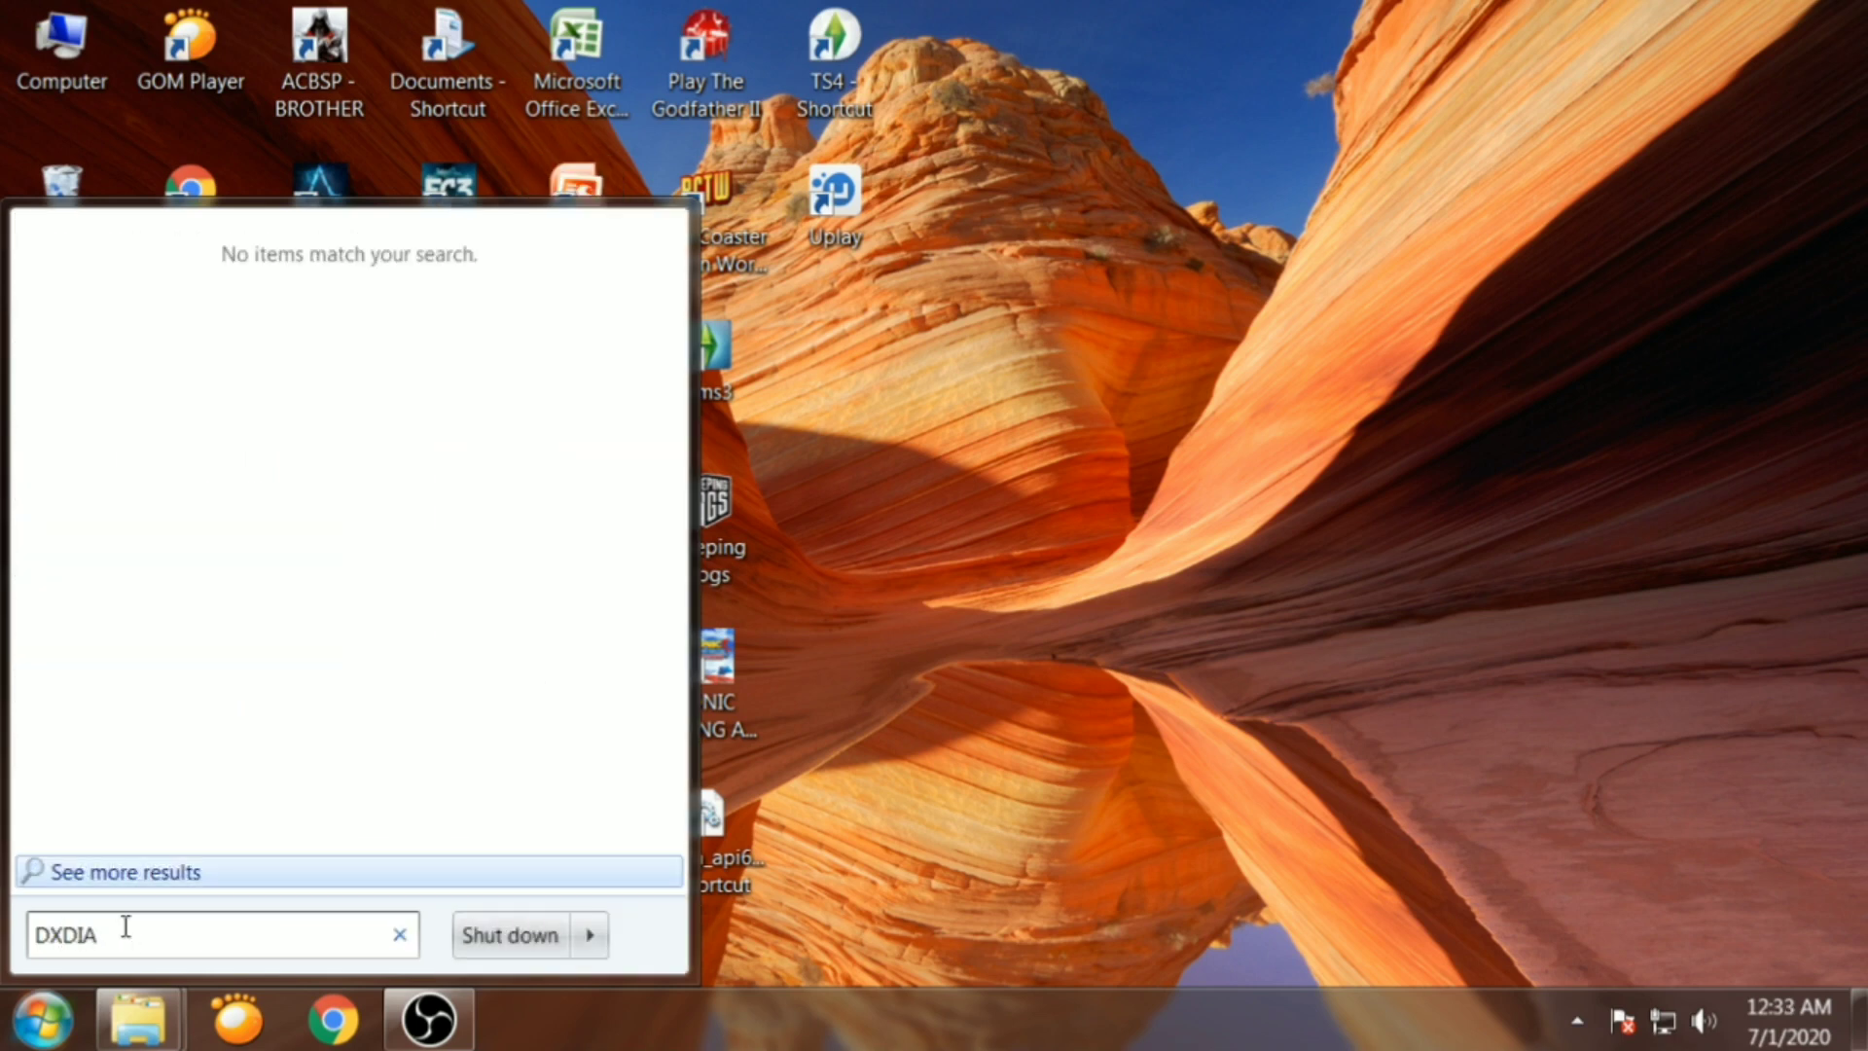
text(G)
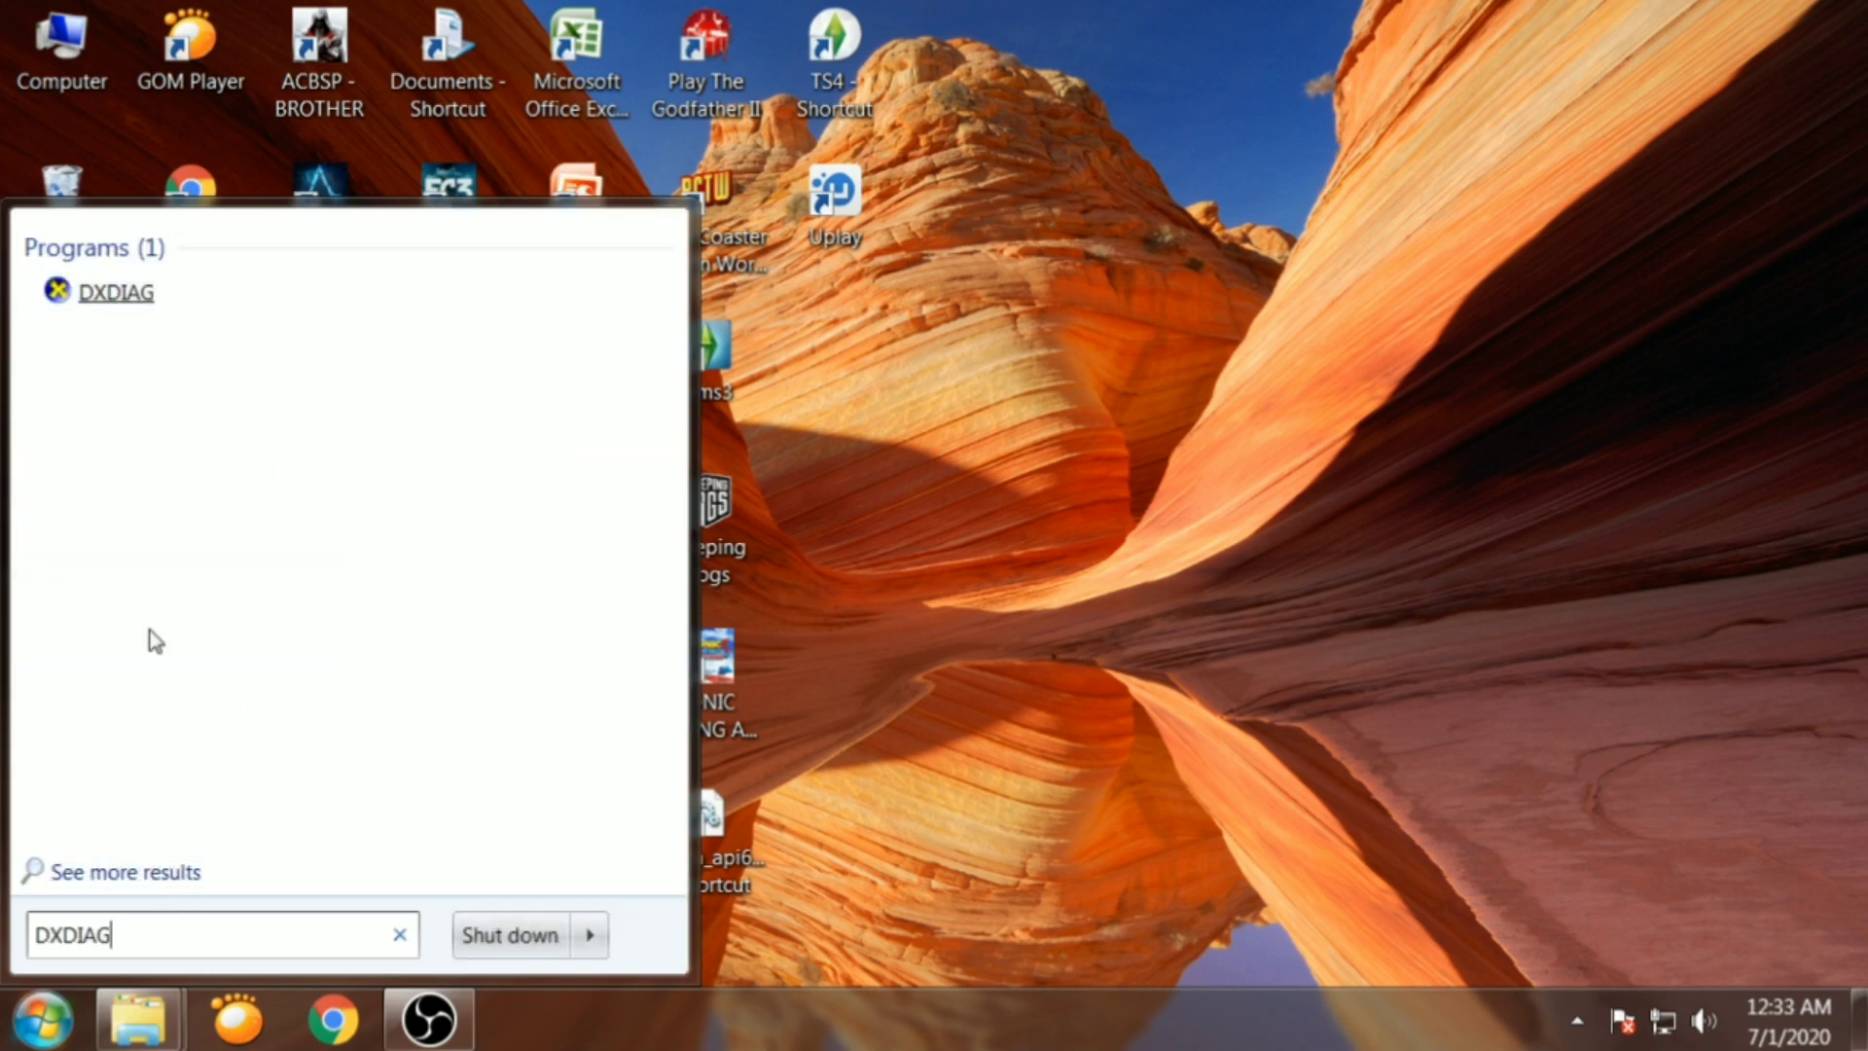
click(93, 309)
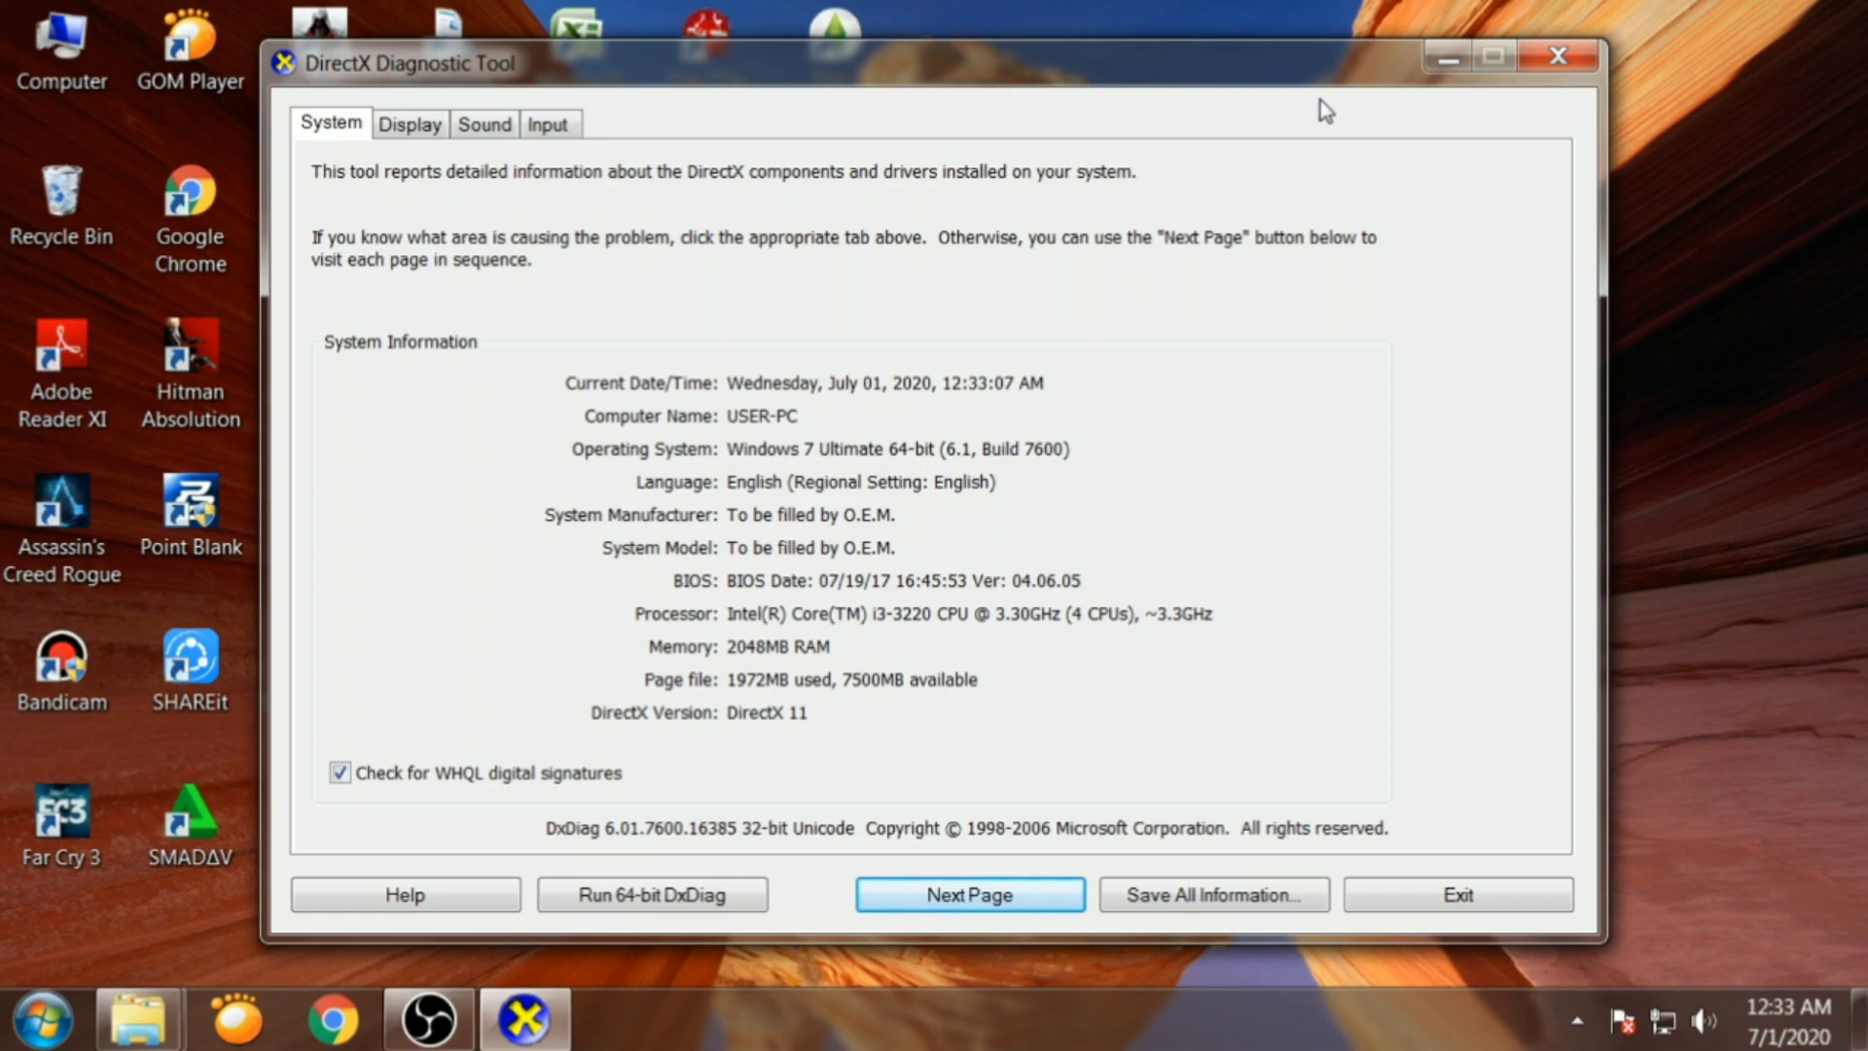
click(1540, 64)
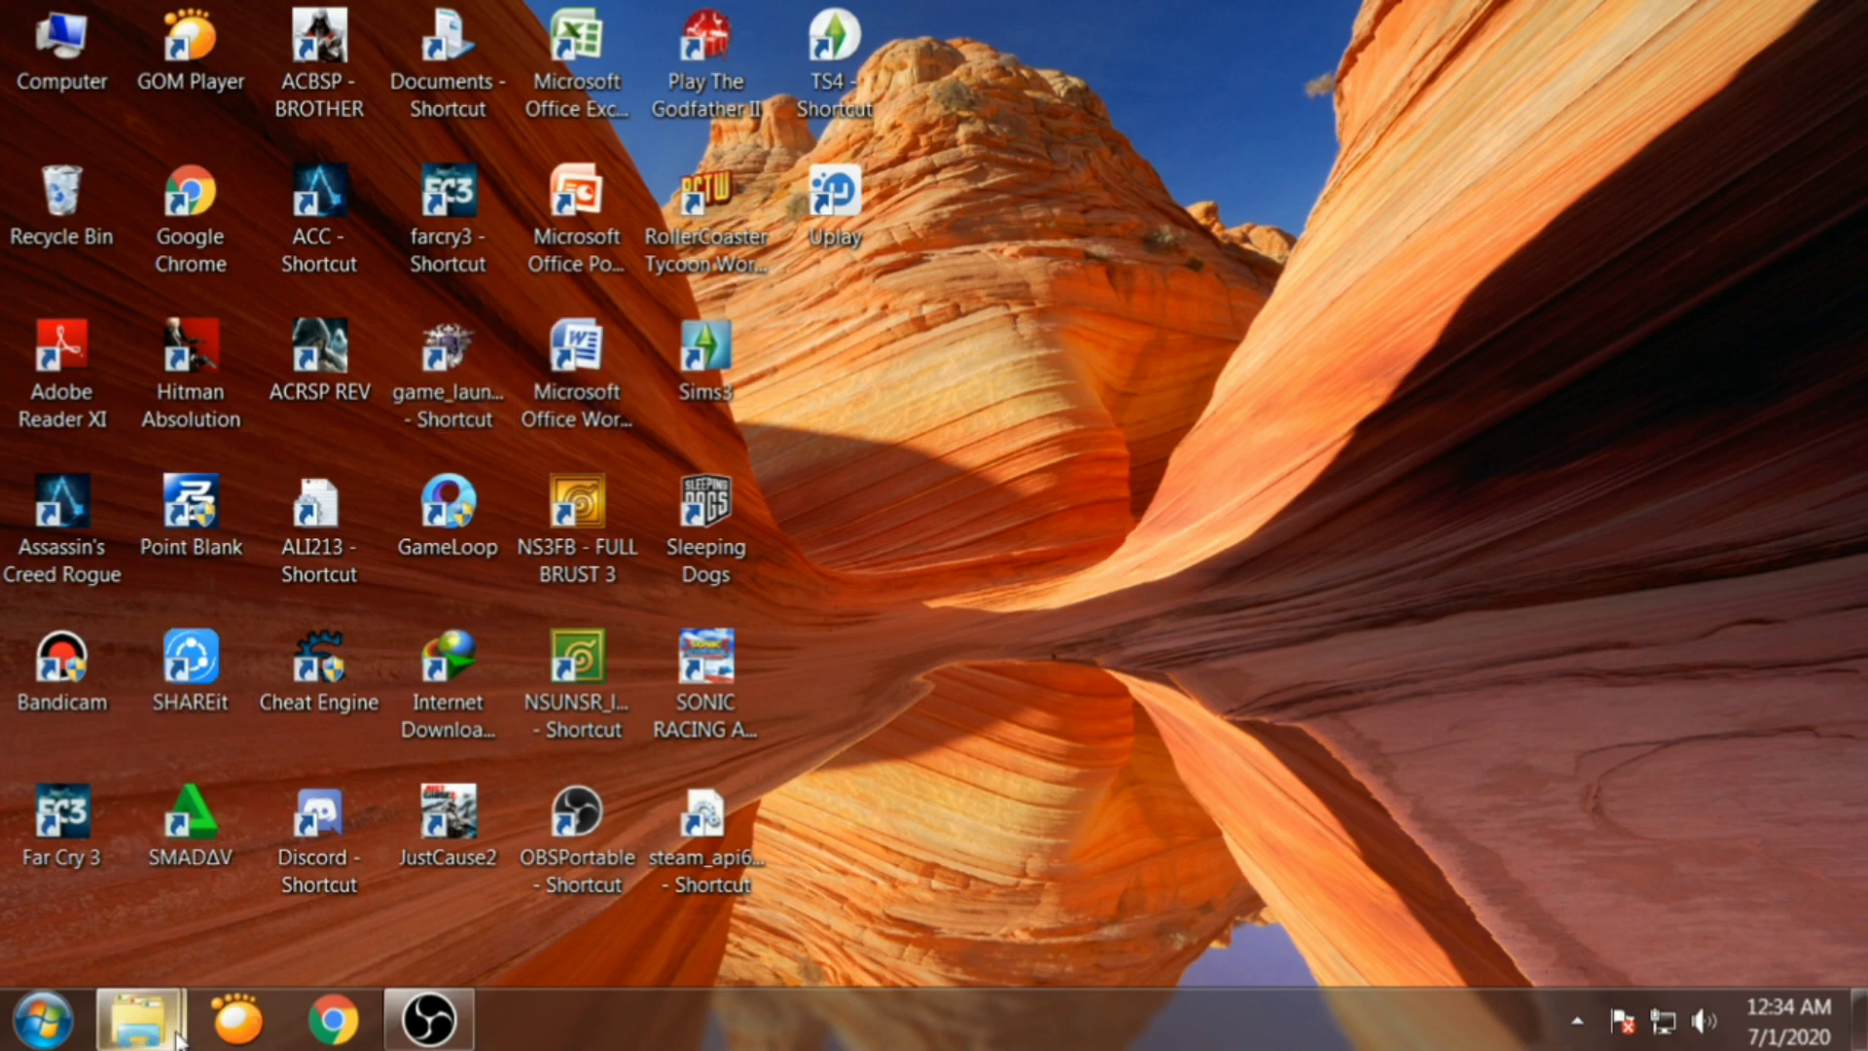
Arrange the Local Disk (D:) and mod download folder windows side by side, and open the GTA - San Andreas folder on drive D
mouse_move(165, 1033)
click(175, 915)
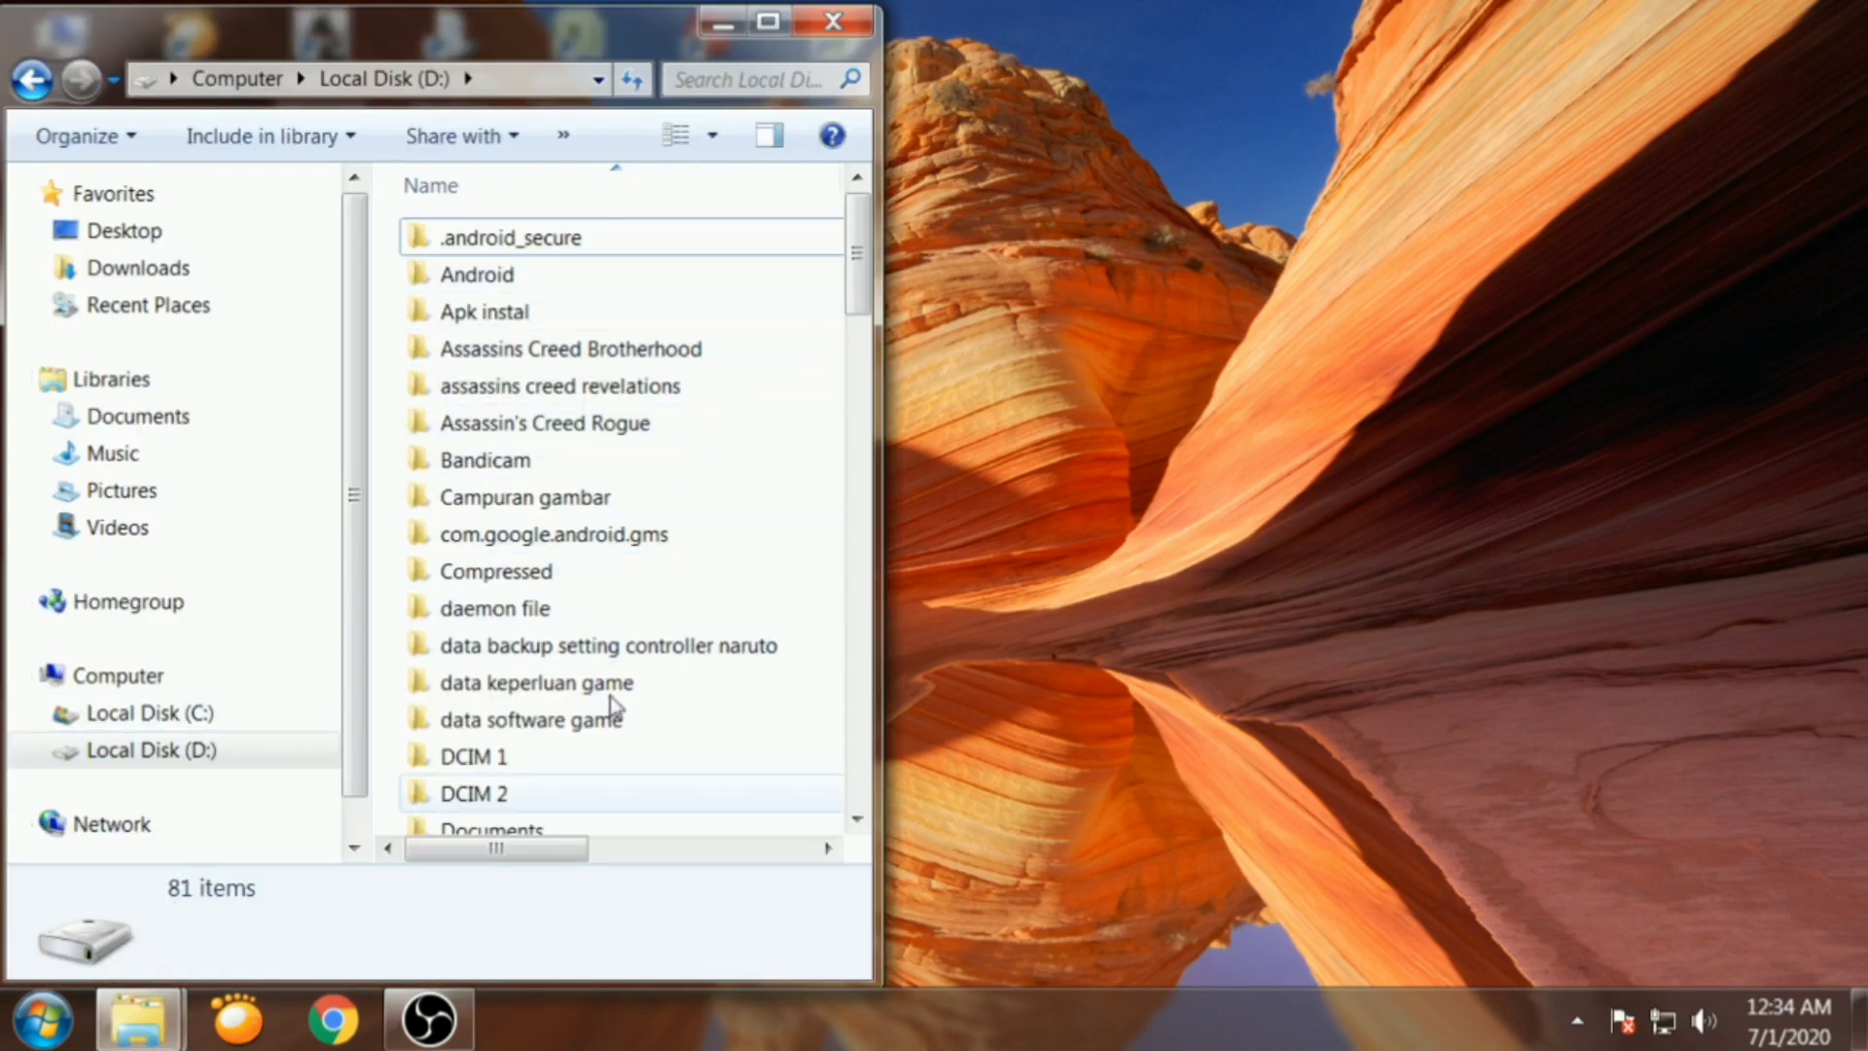
mouse_move(141, 1019)
click(525, 839)
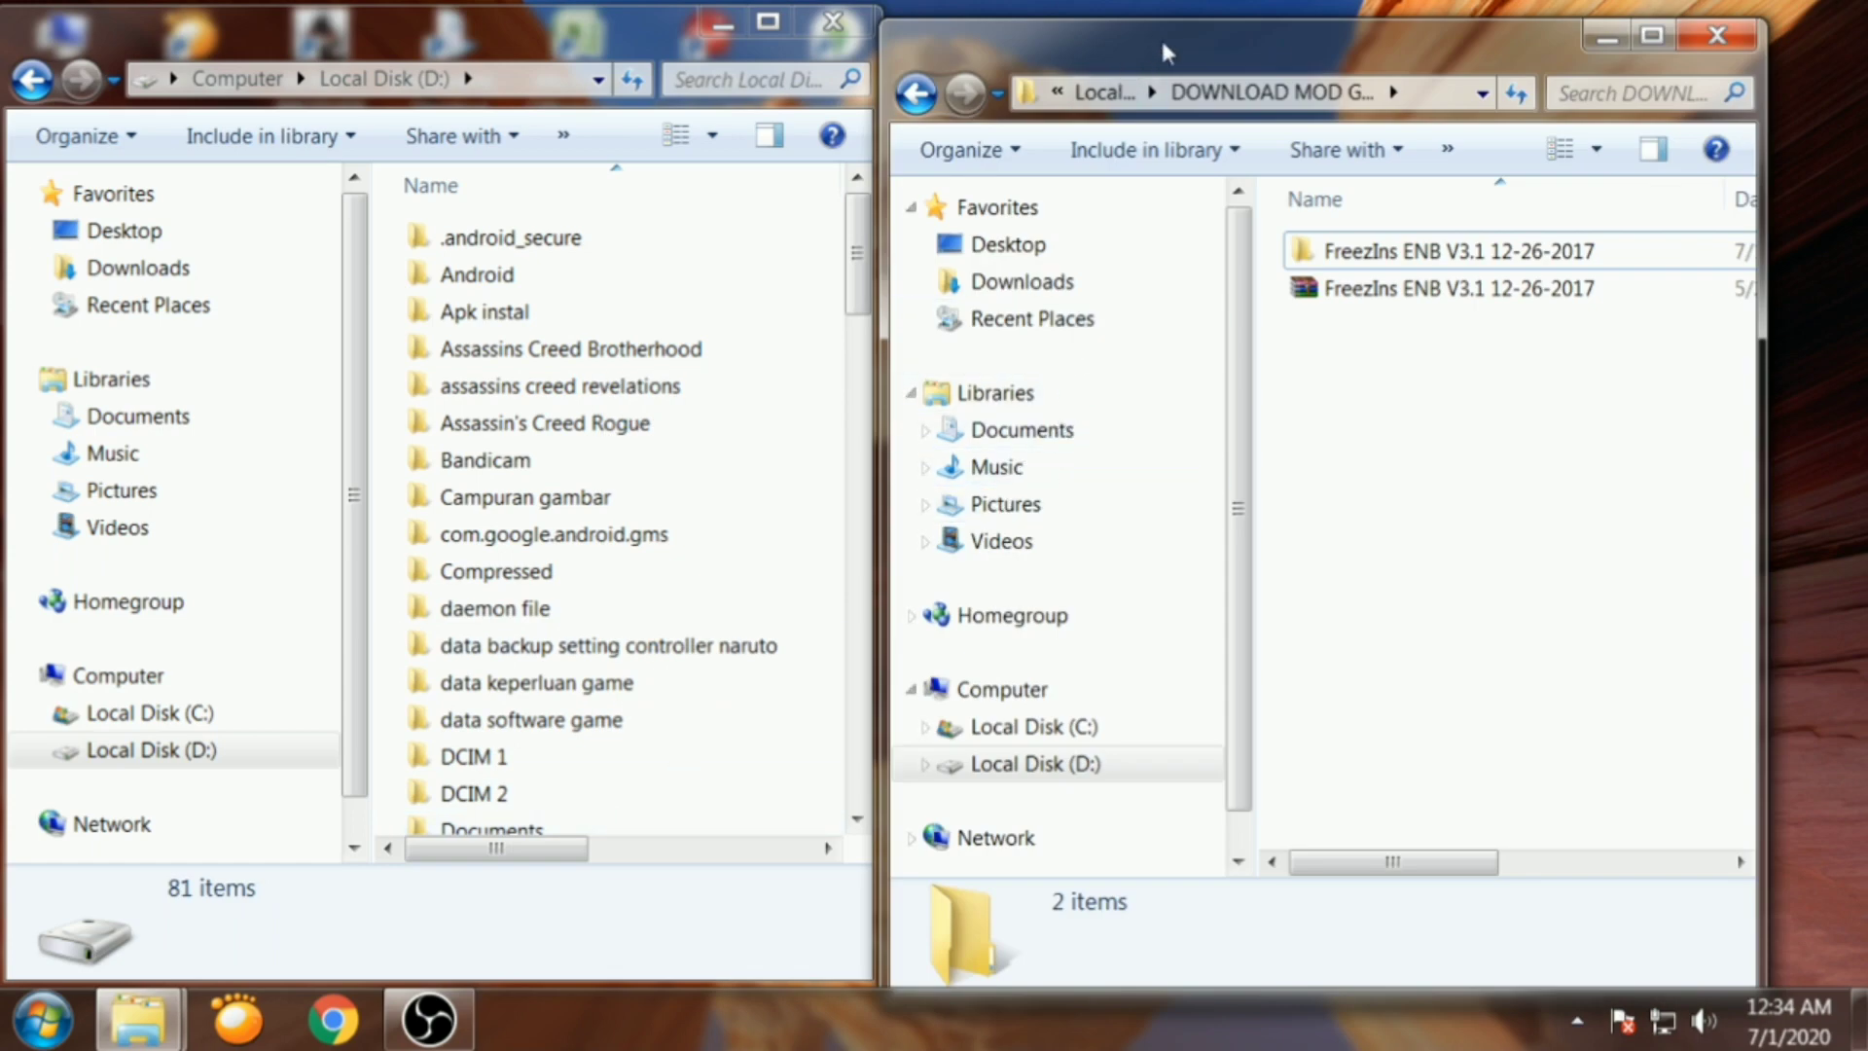
drag(1160, 37, 813, 33)
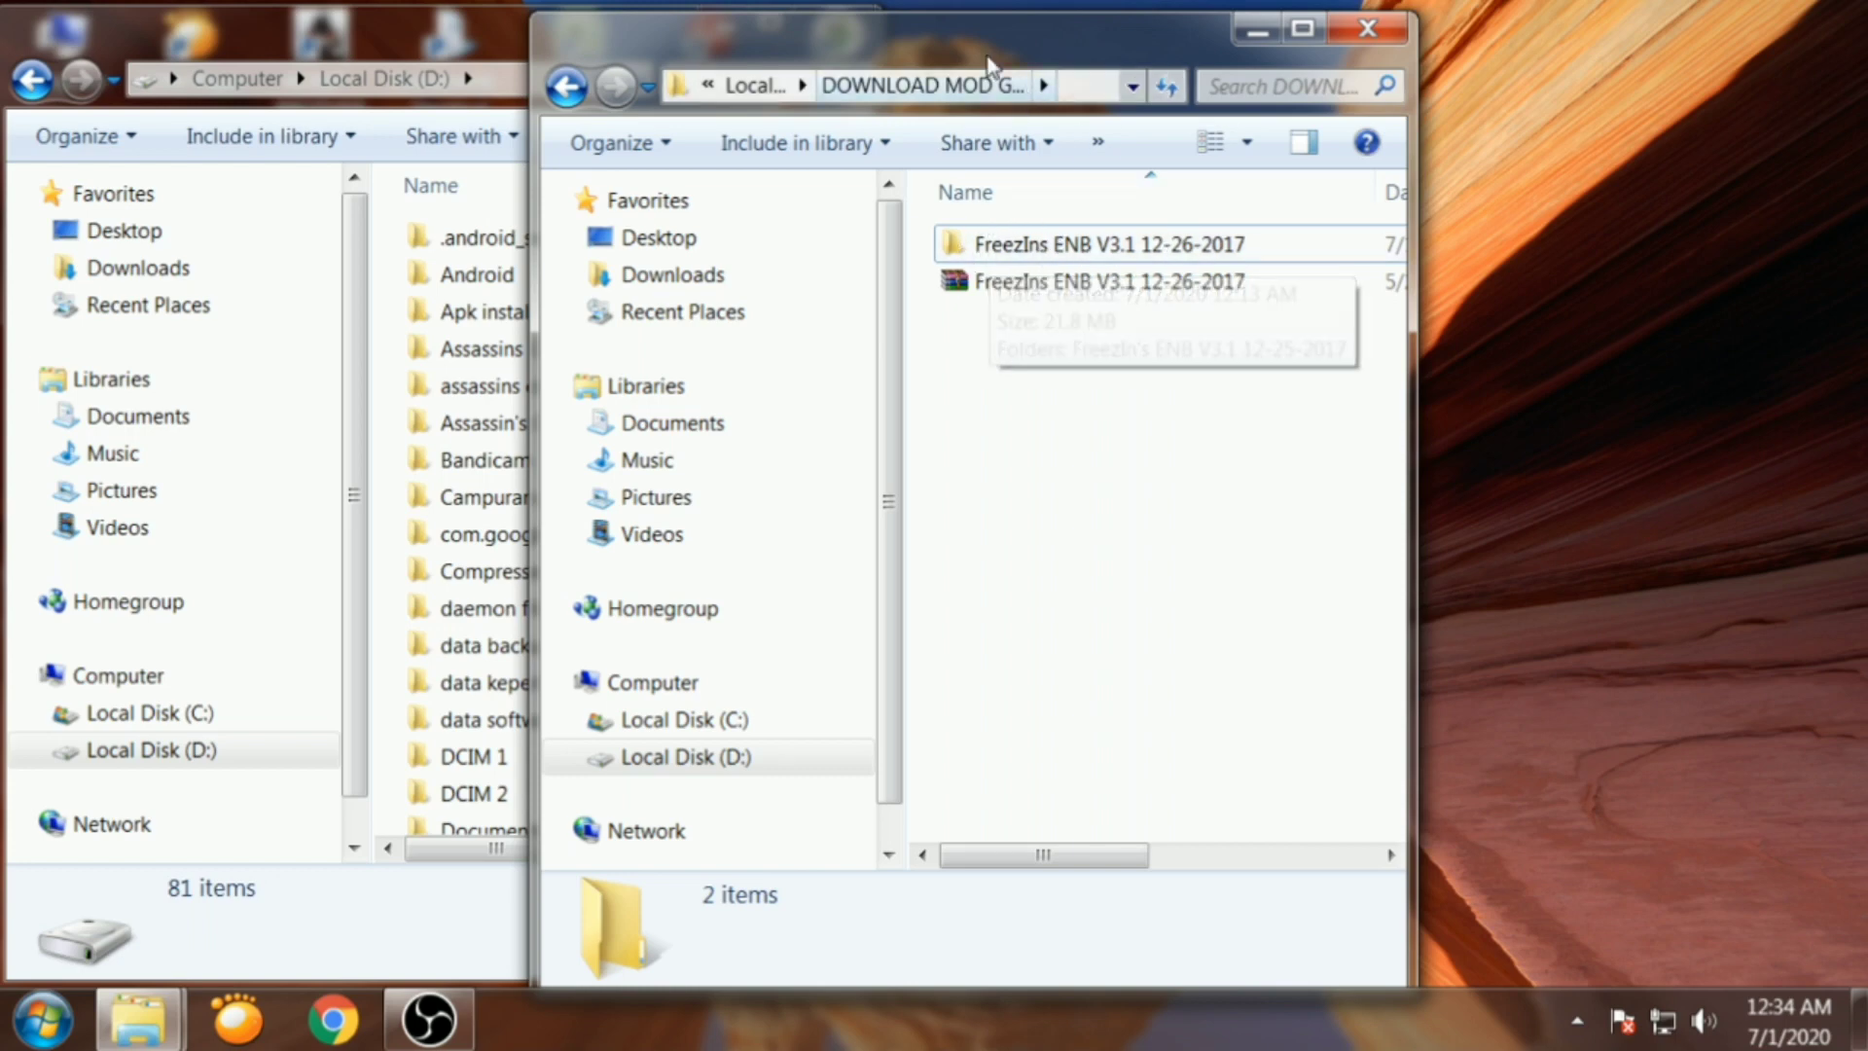
drag(929, 37, 1290, 44)
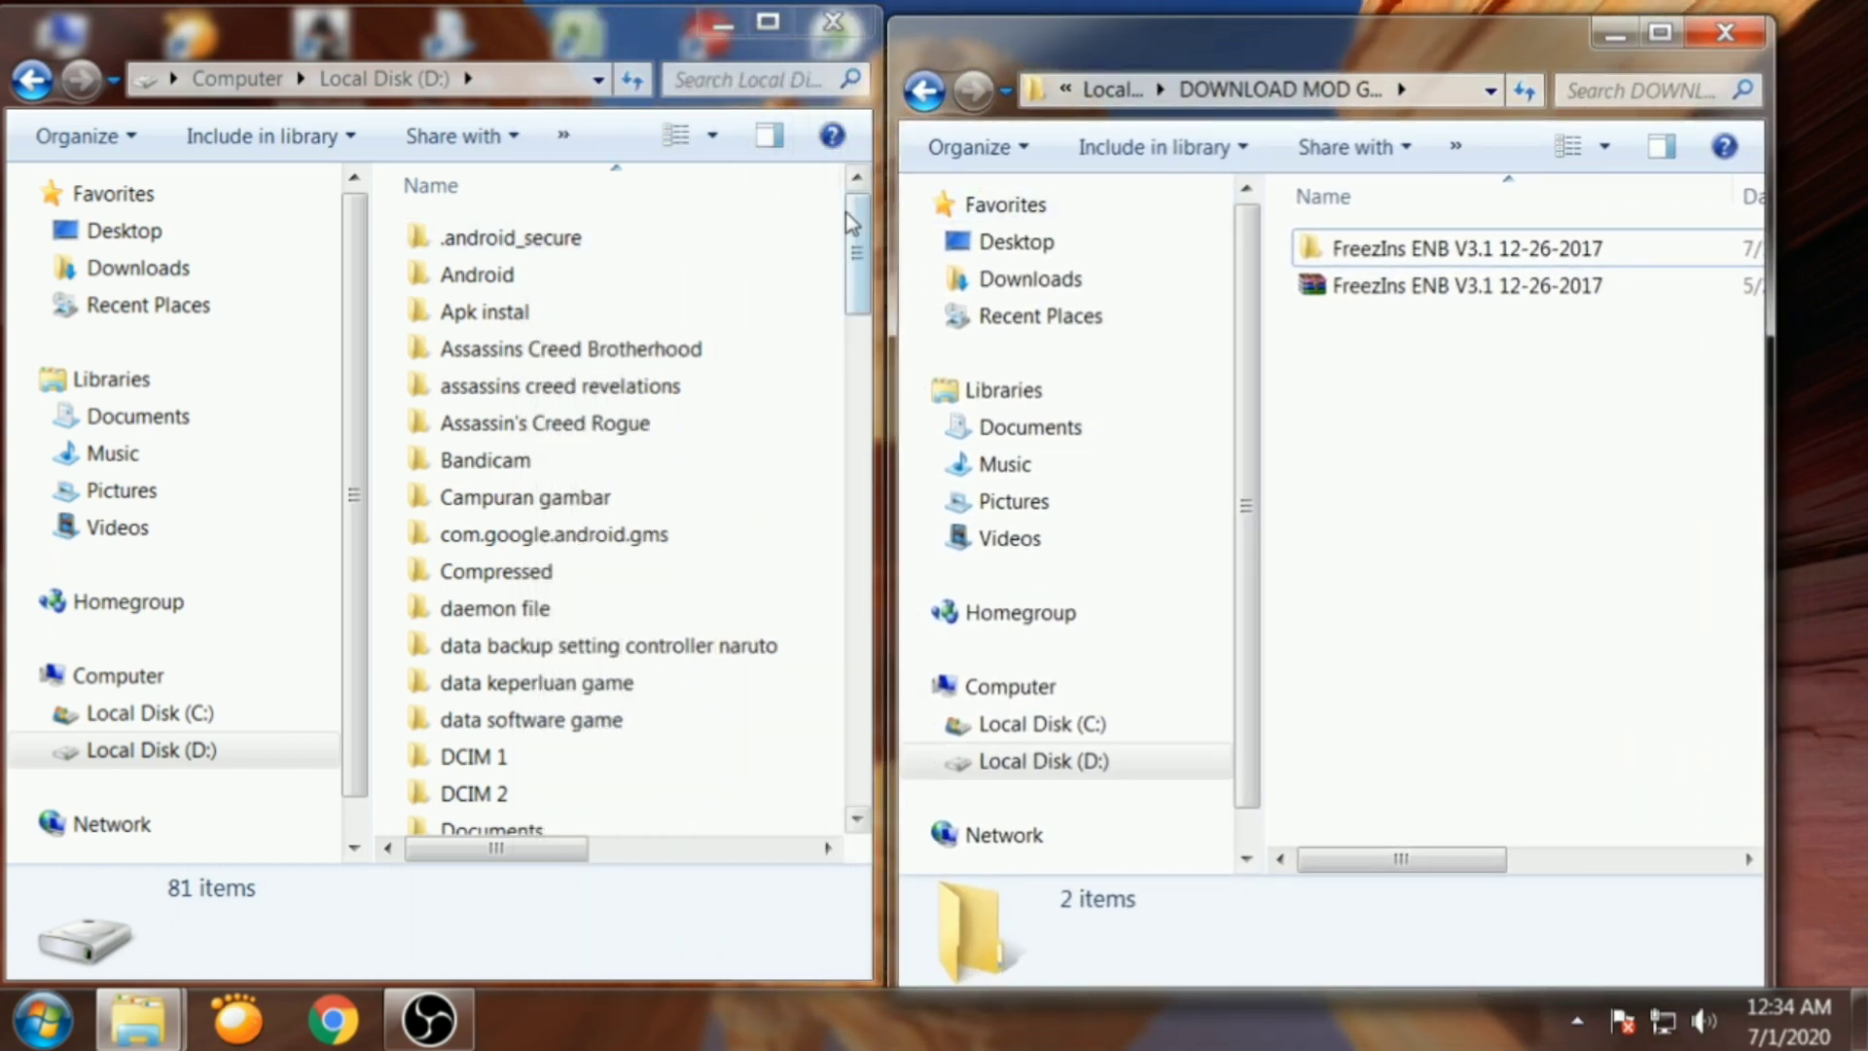
drag(856, 231, 877, 346)
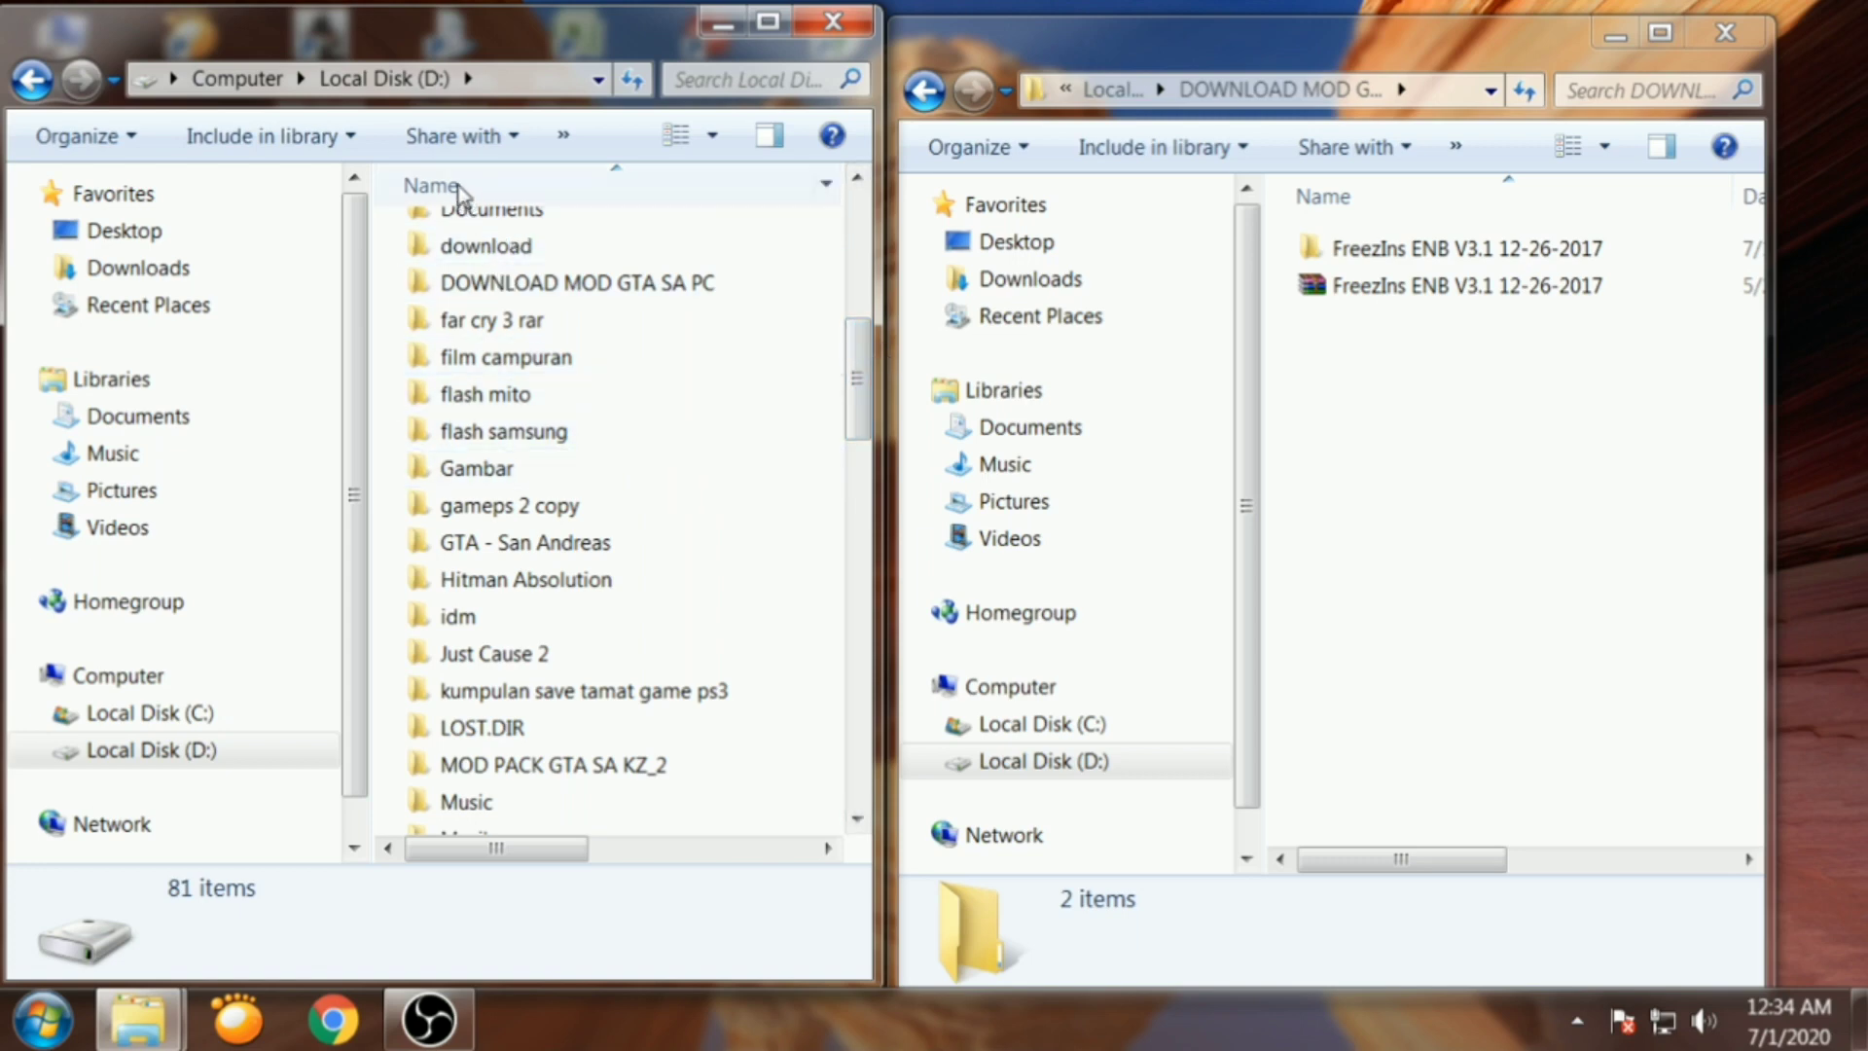
double_click(506, 543)
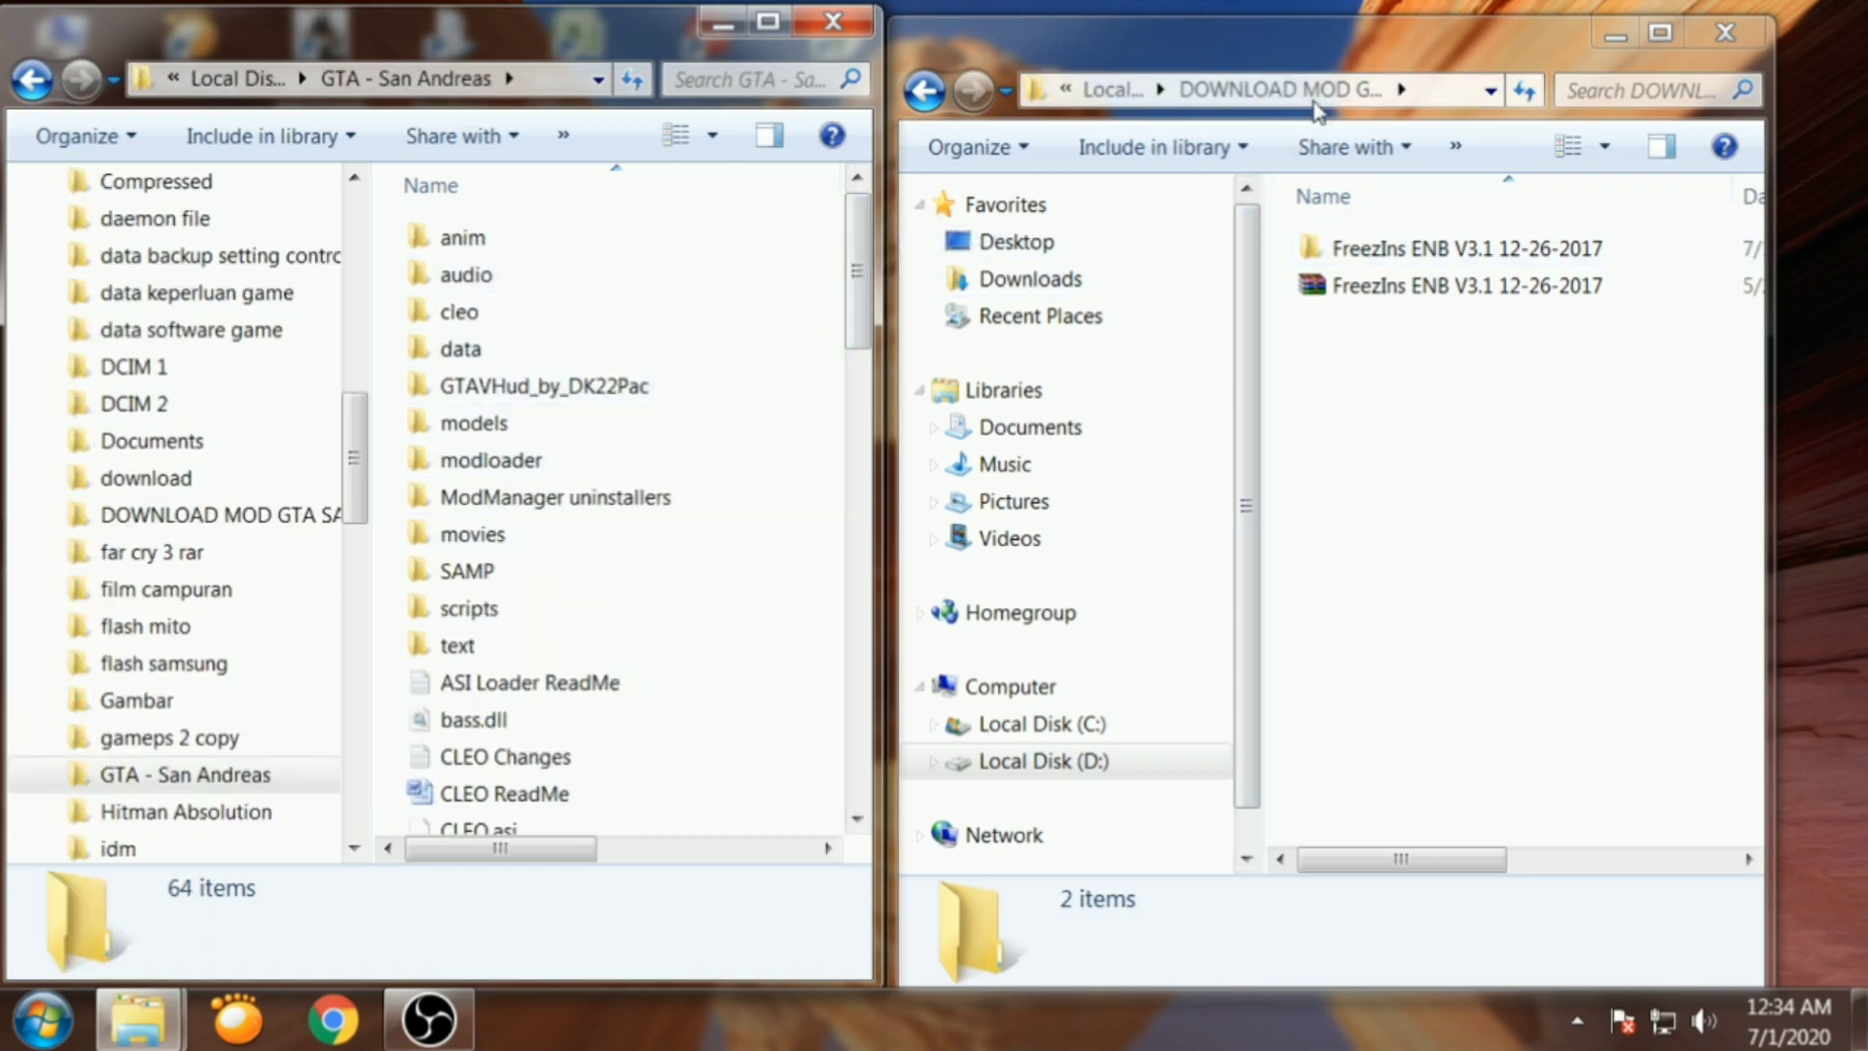
Open the "Copy to game folder" directory inside the extracted FreezIn's ENB V3.1 12-25-2017 mod folder
drag(1282, 58, 1248, 43)
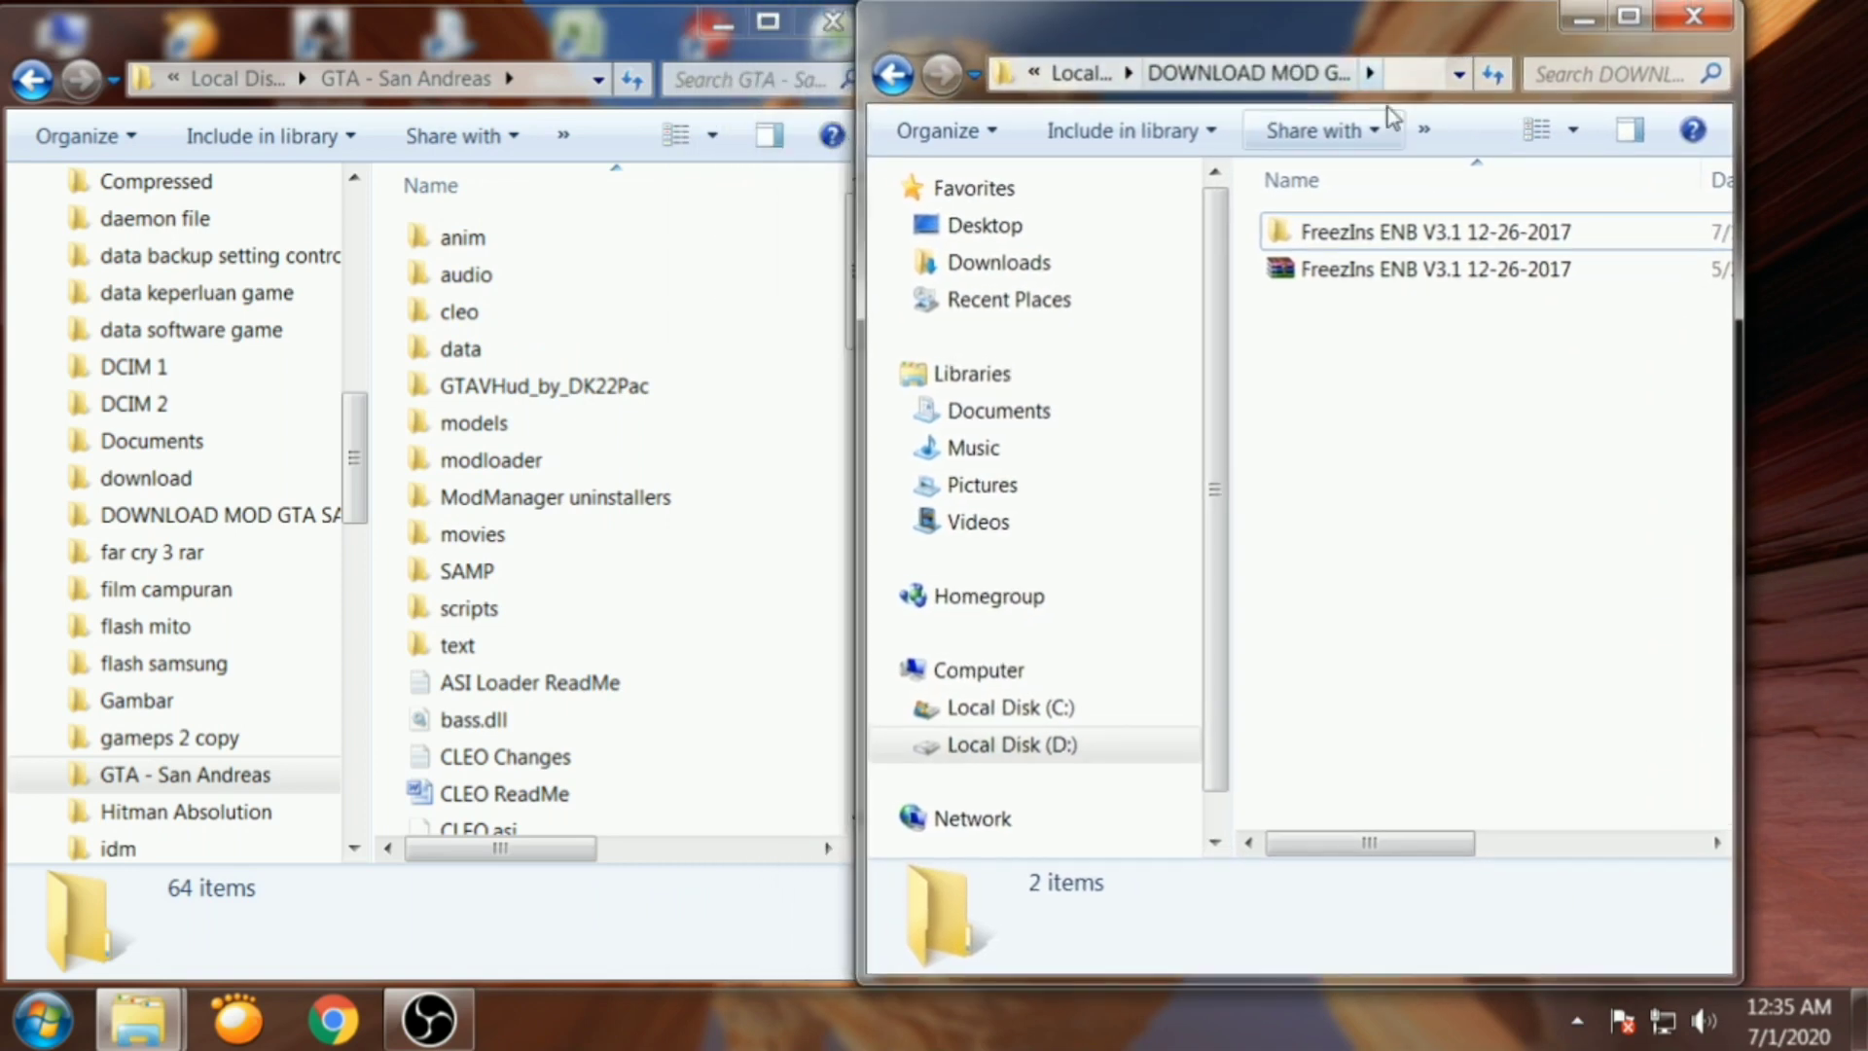
double_click(1419, 231)
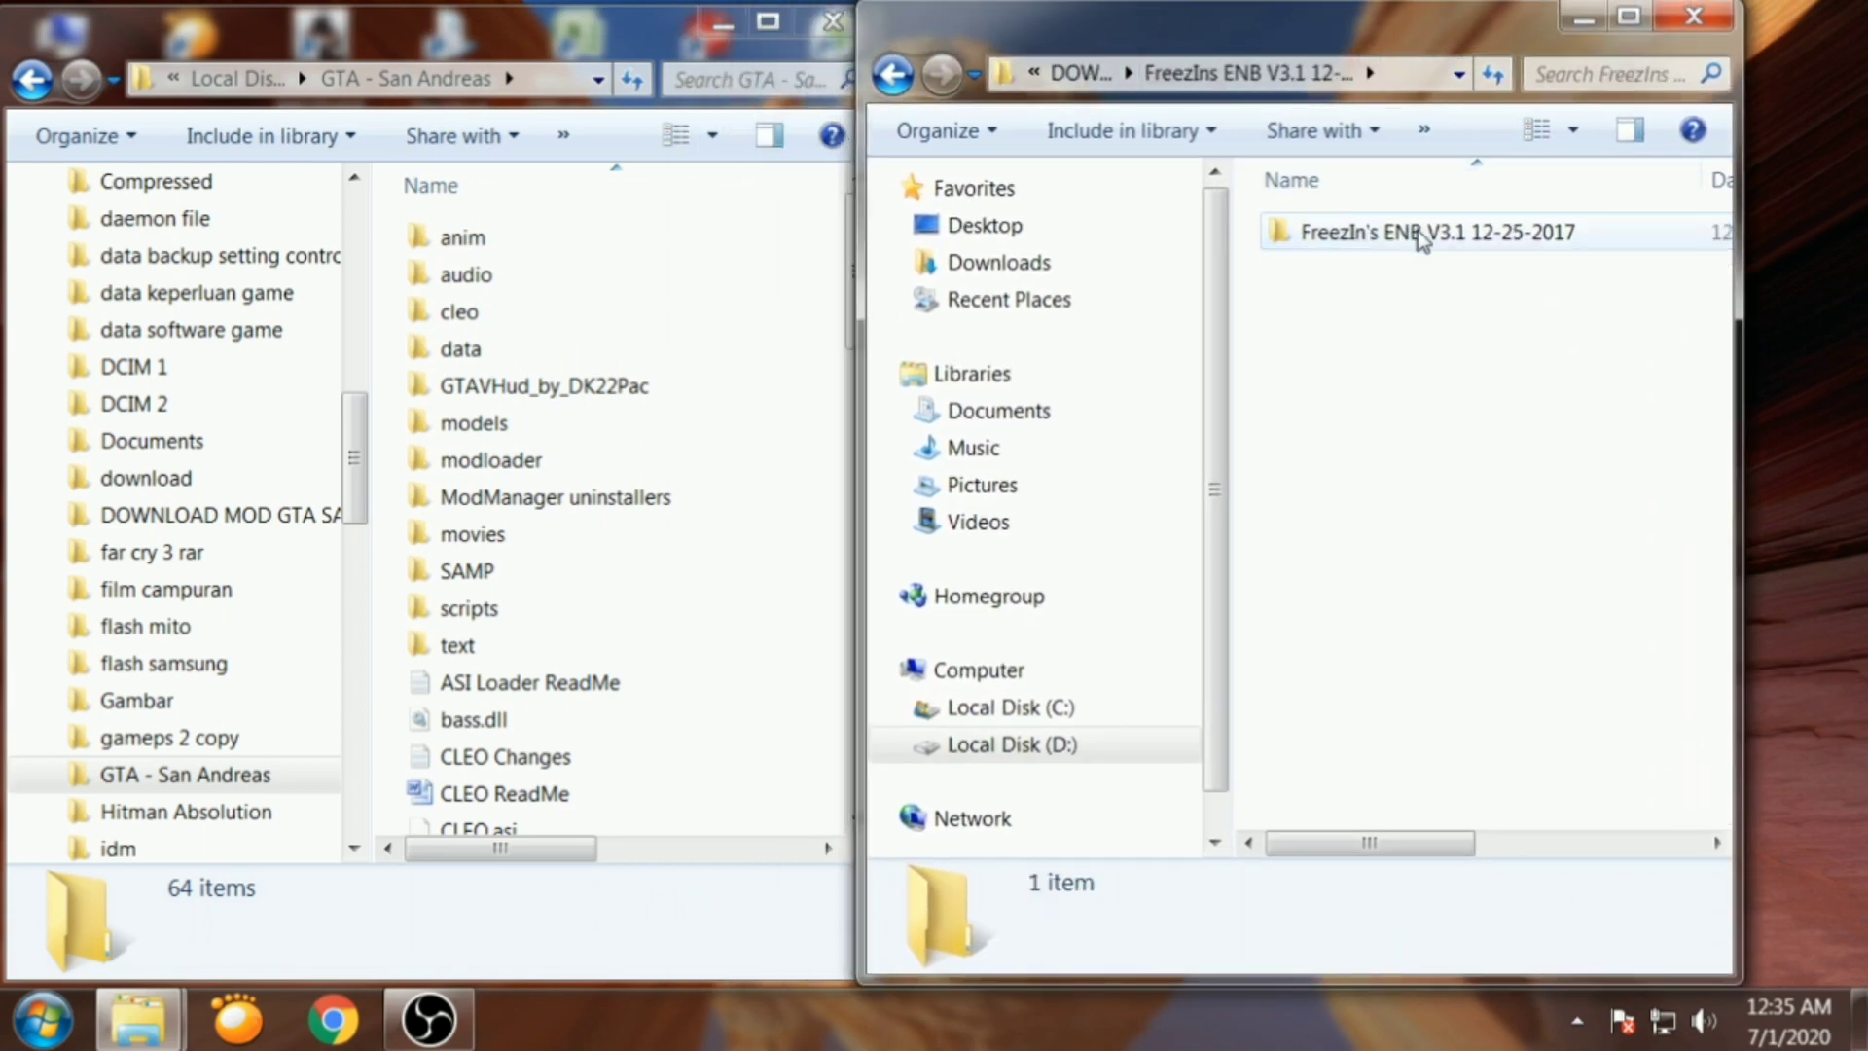
double_click(1421, 233)
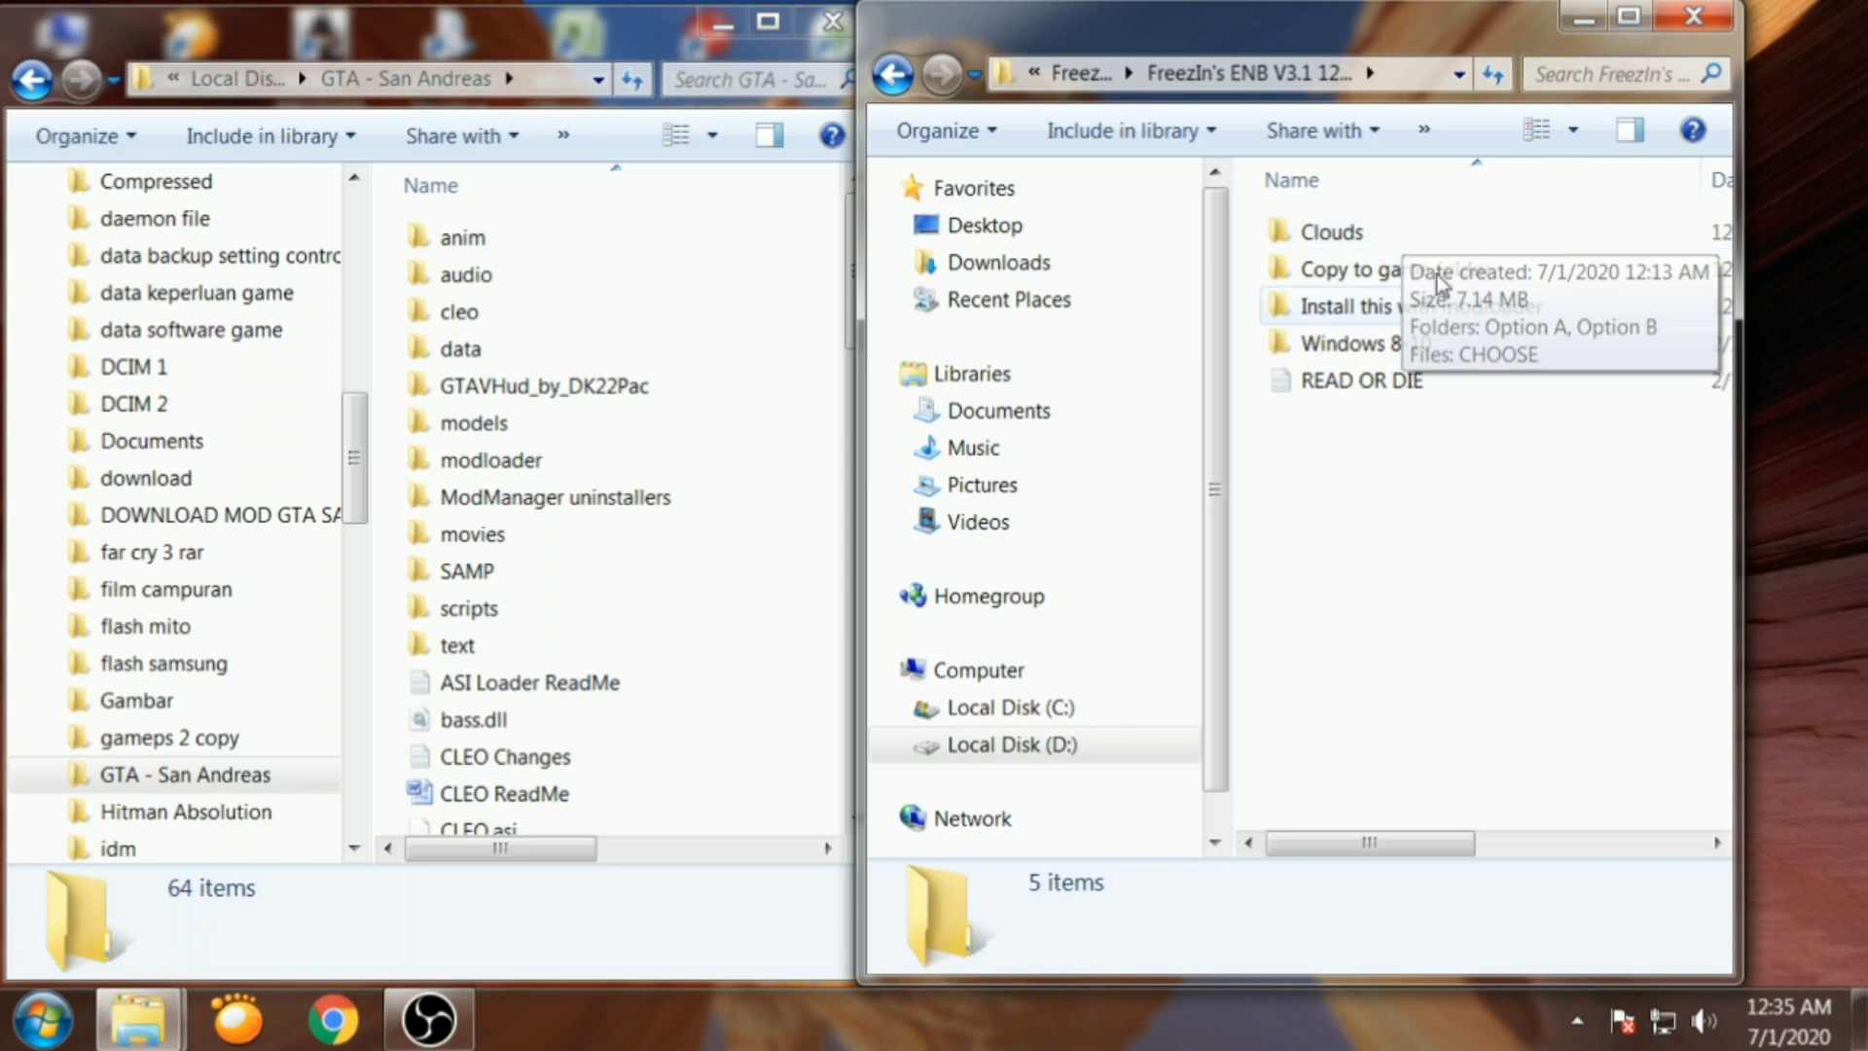
double_click(1409, 267)
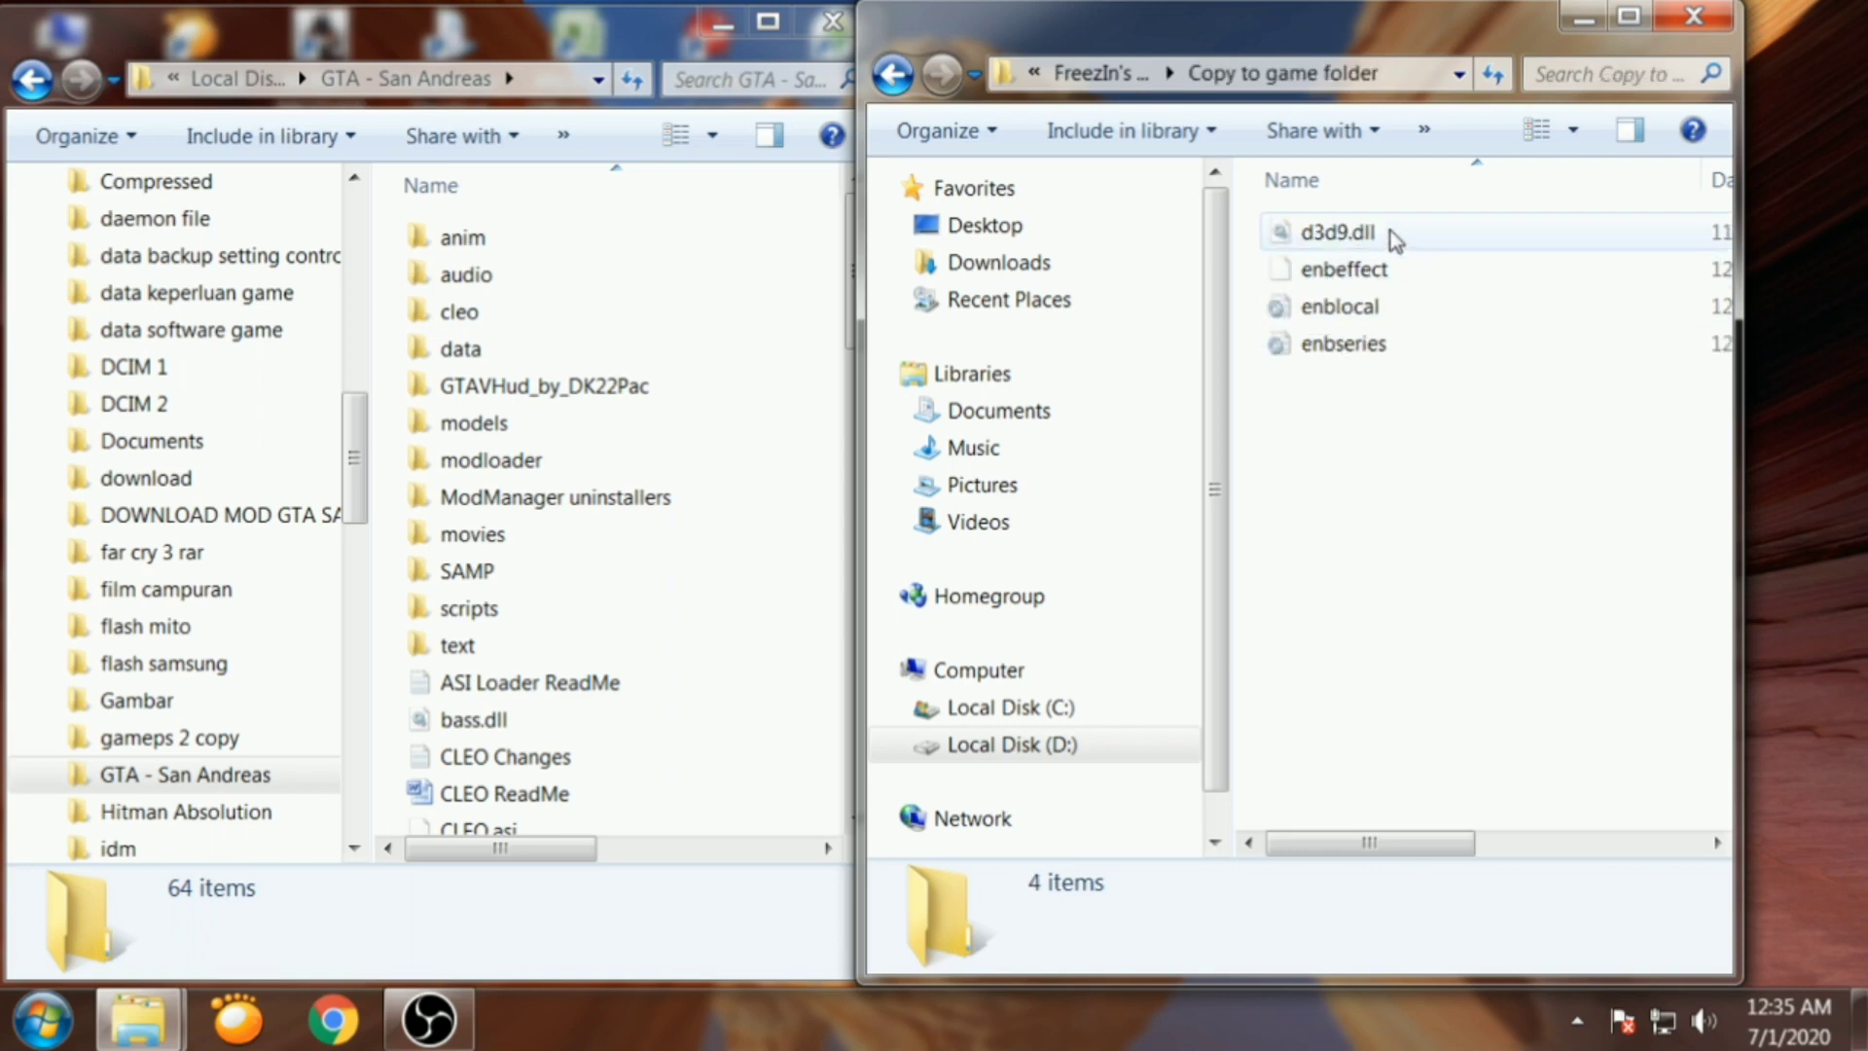
Copy d3d9.dll, enbeffect, enblocal and enbseries from the "Copy to game folder" directory
click(1628, 15)
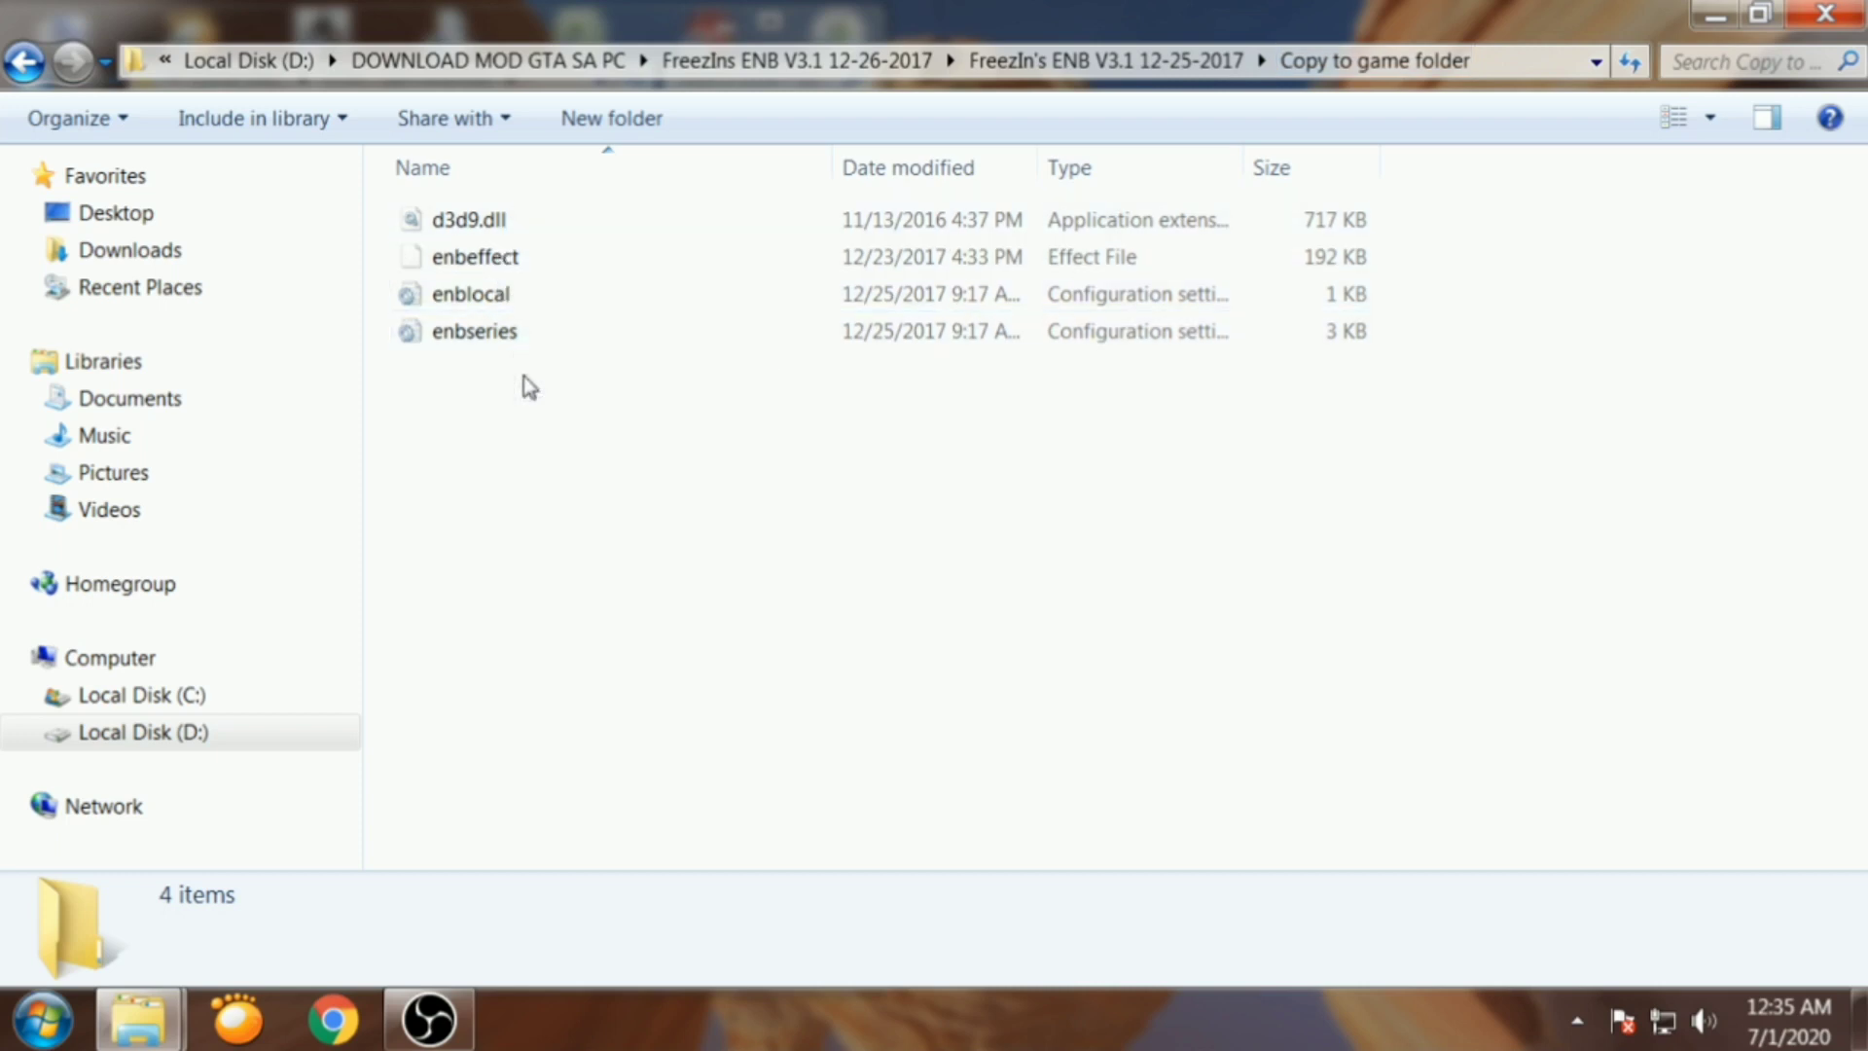
drag(515, 389, 494, 222)
drag(540, 362, 520, 222)
right_click(520, 222)
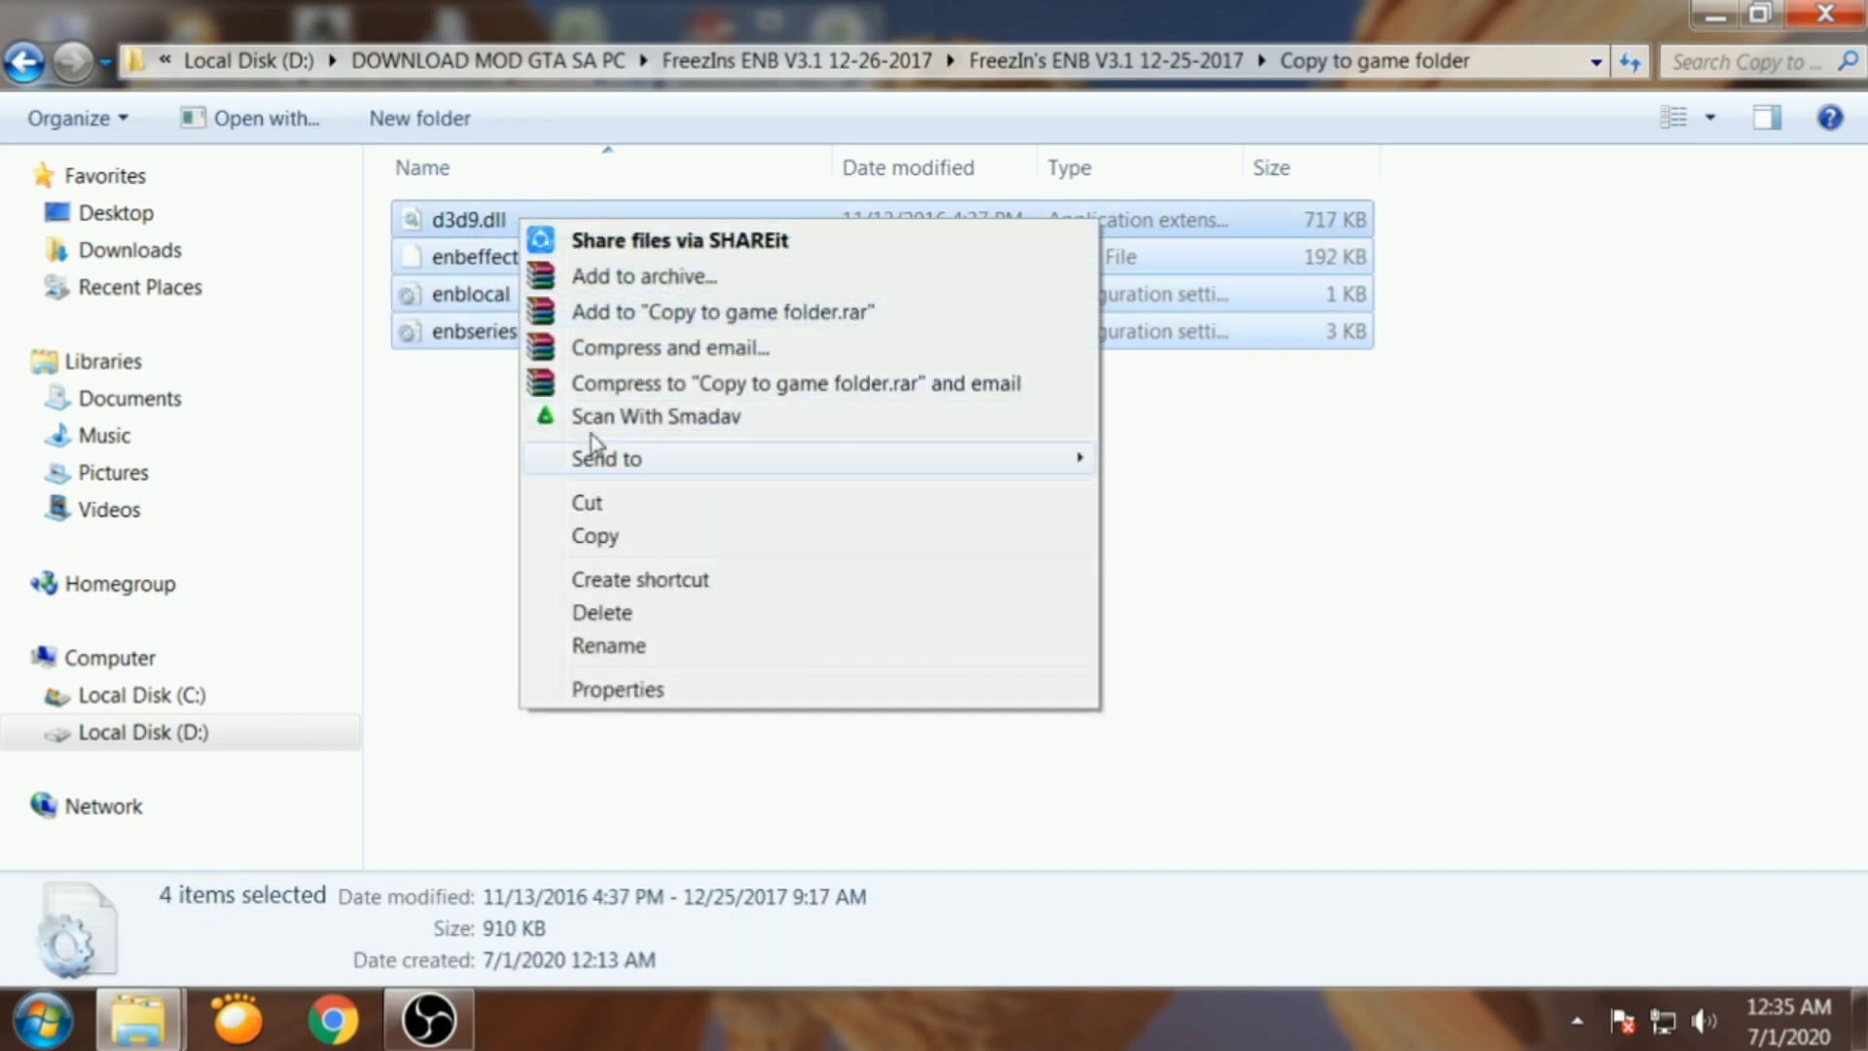
click(597, 537)
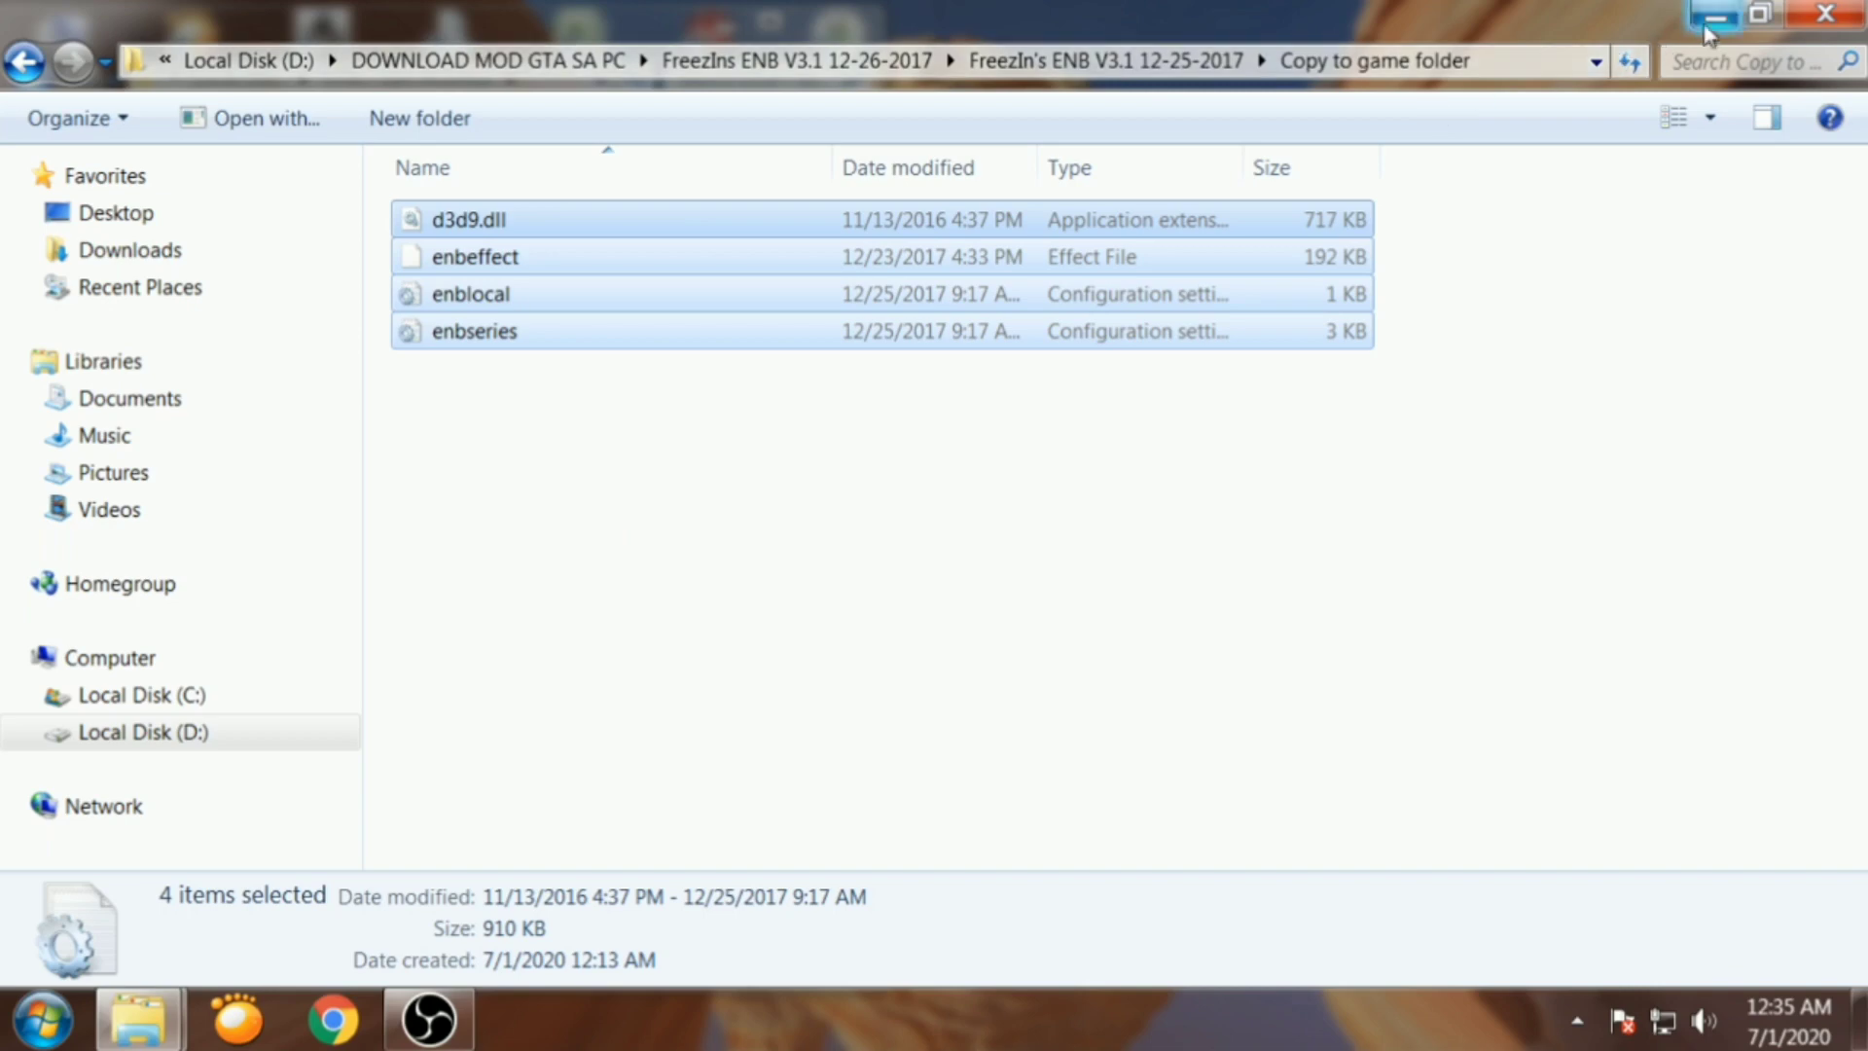
click(1759, 15)
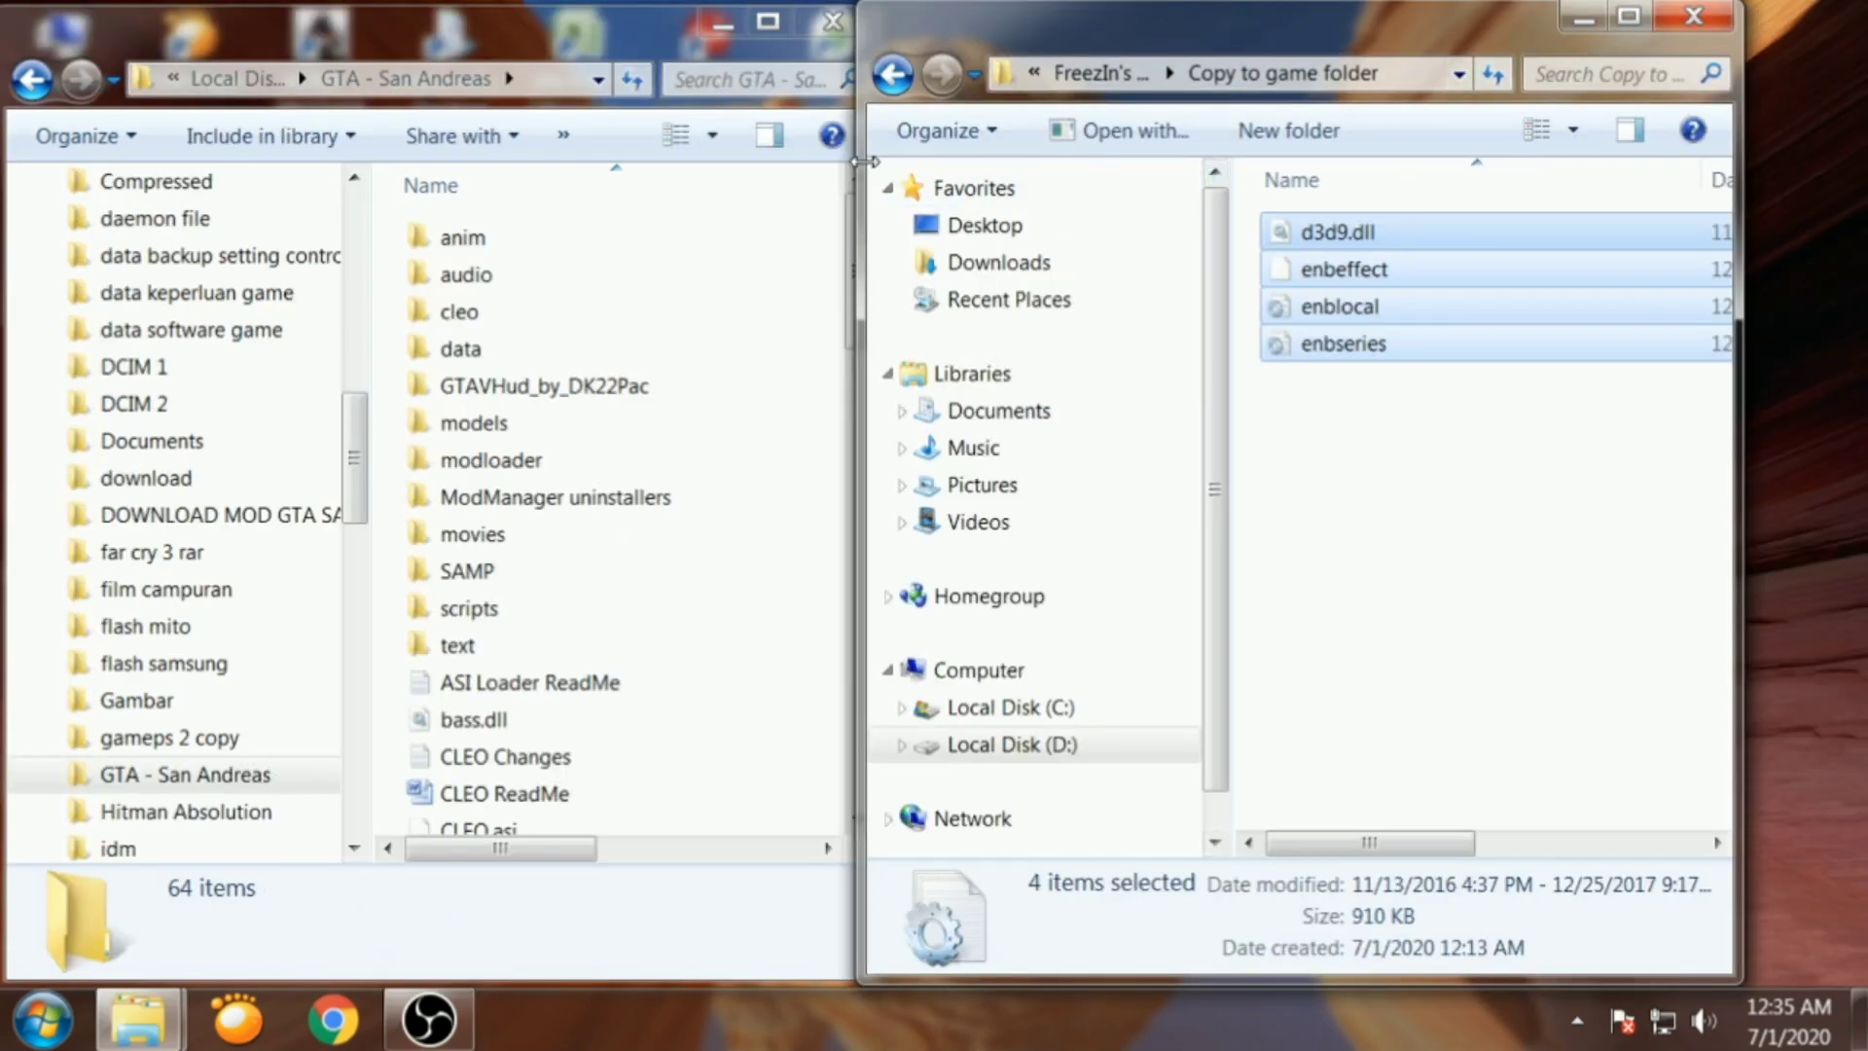
Try to paste the four copied ENB files into the GTA - San Andreas folder
drag(529, 15, 681, 5)
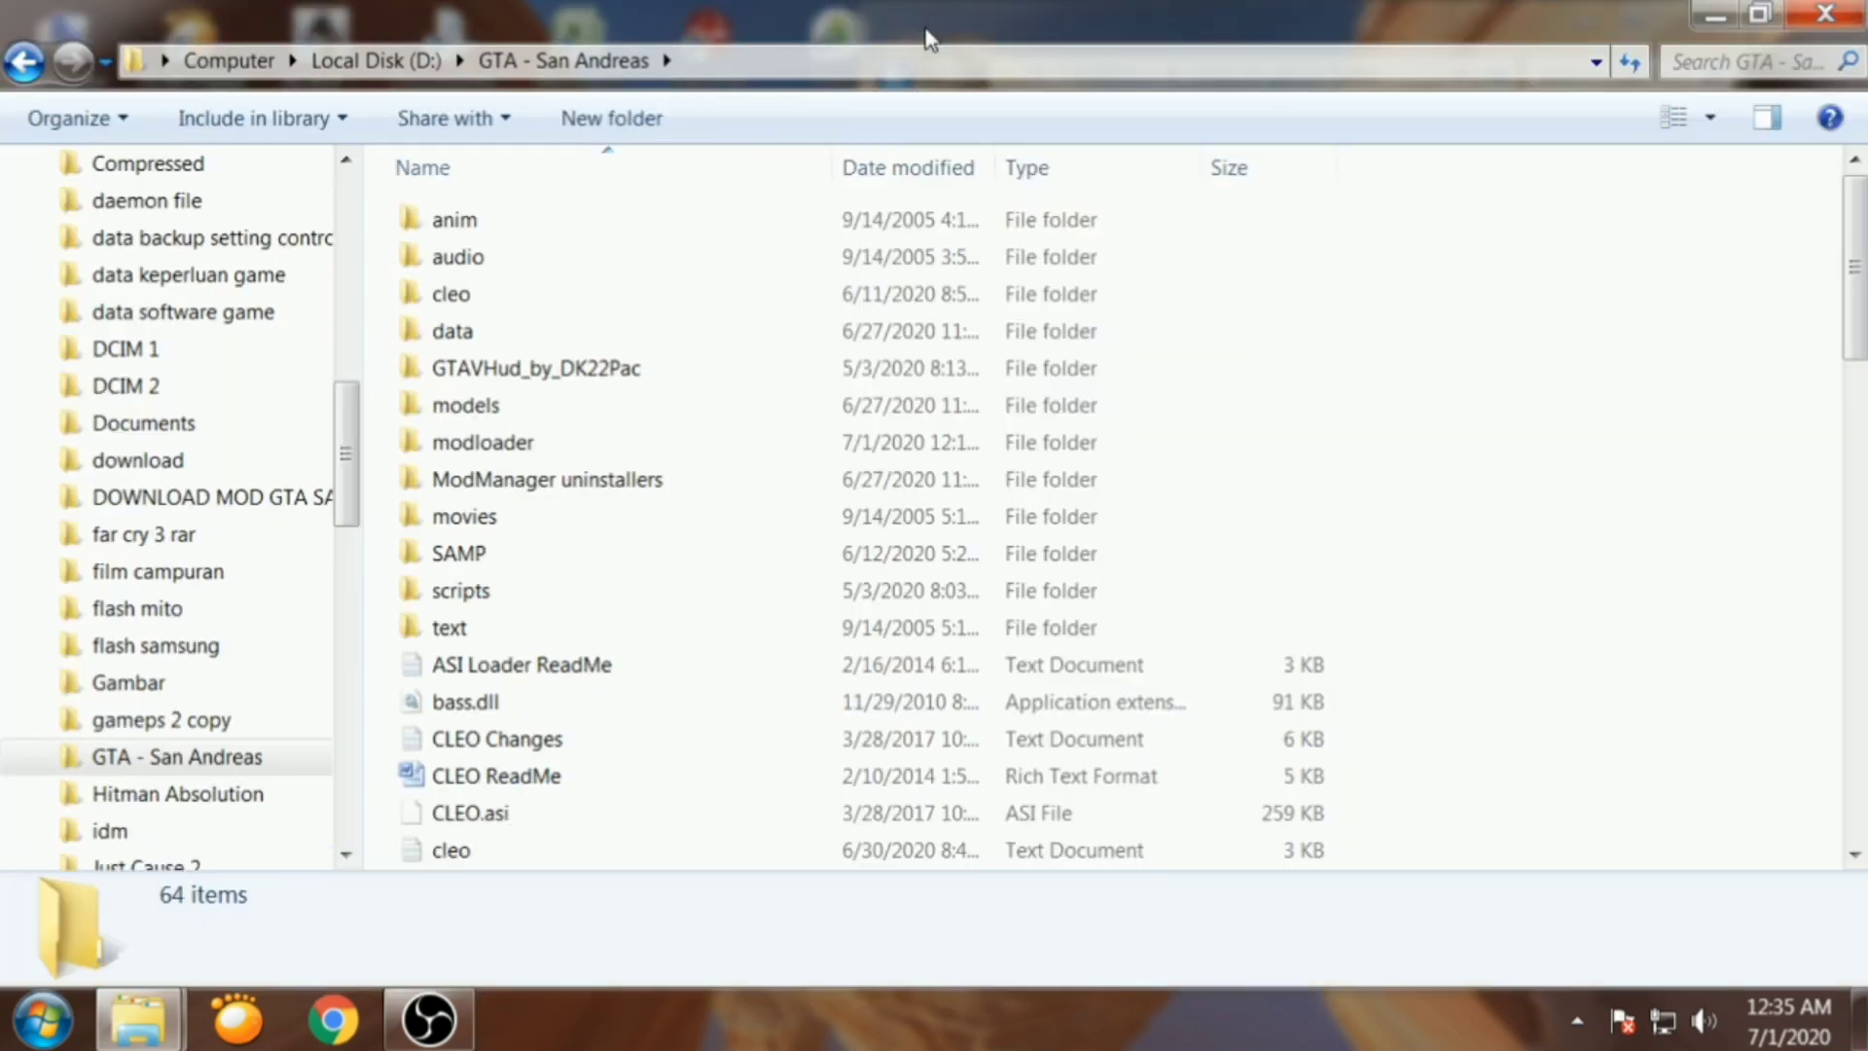
click(921, 14)
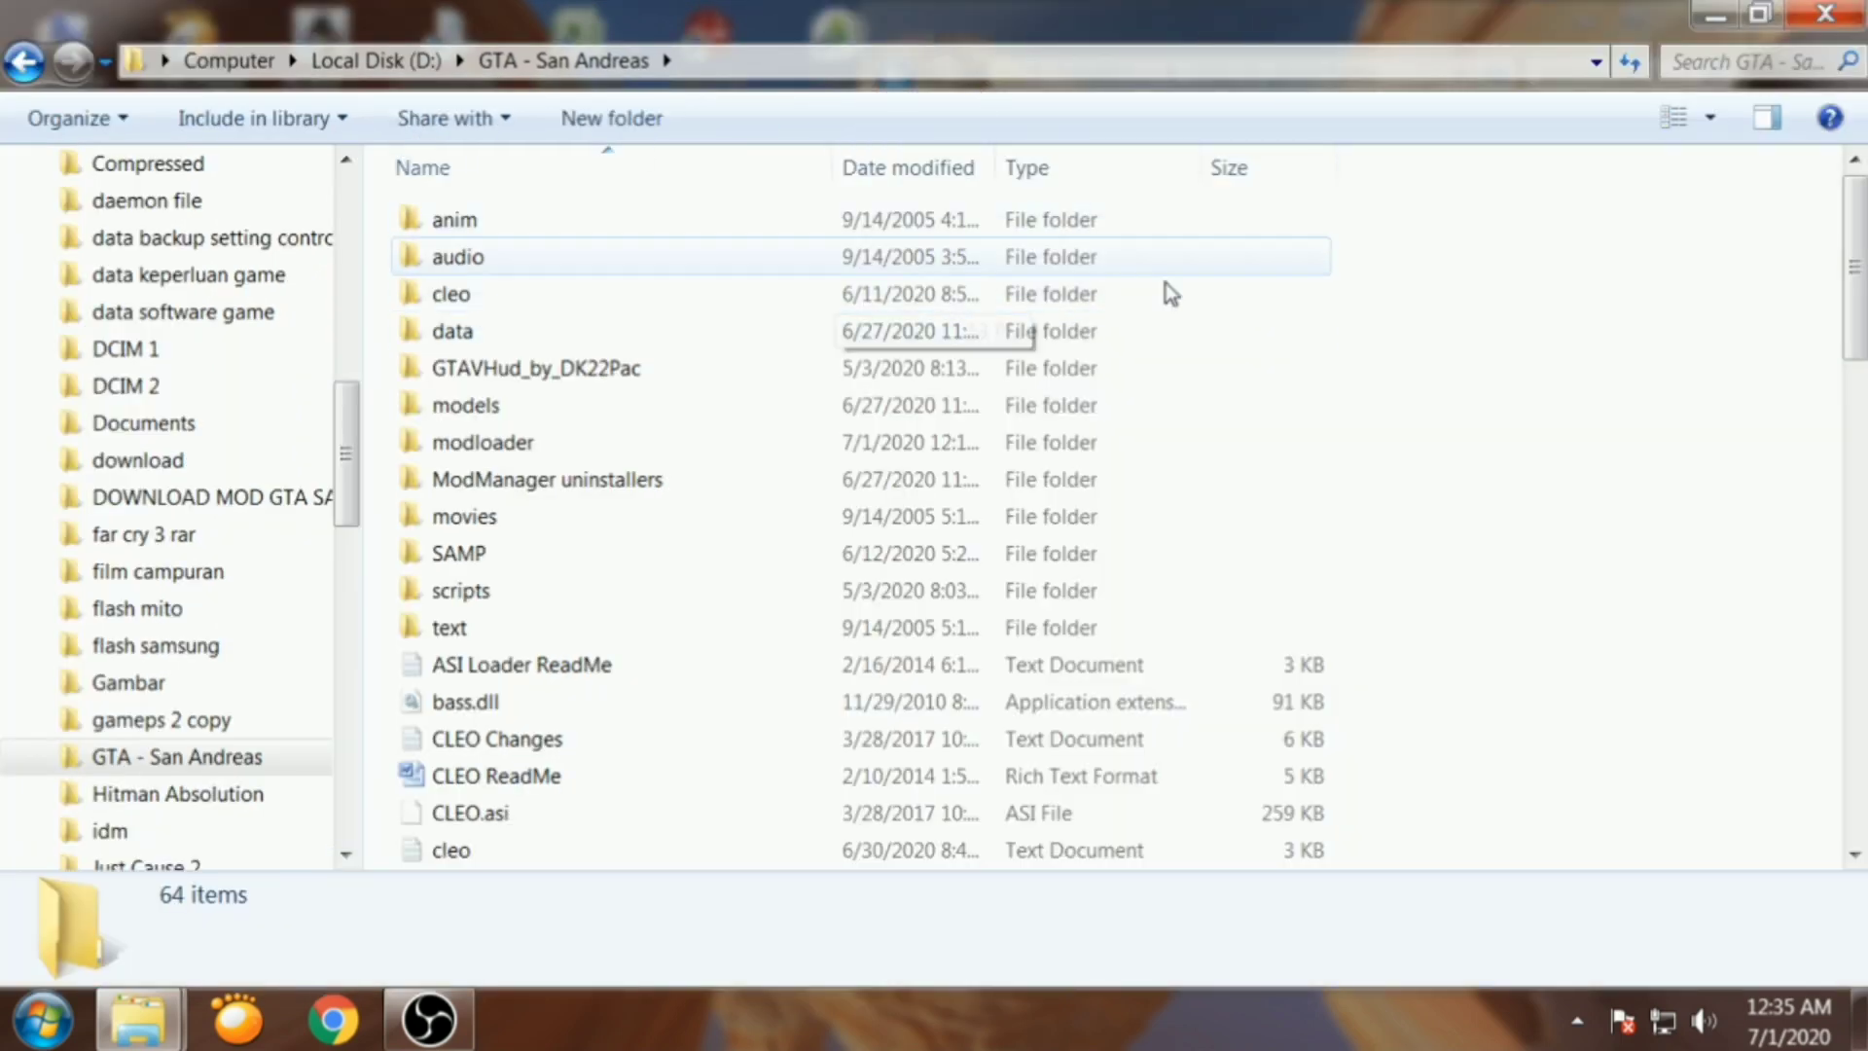
right_click(1419, 245)
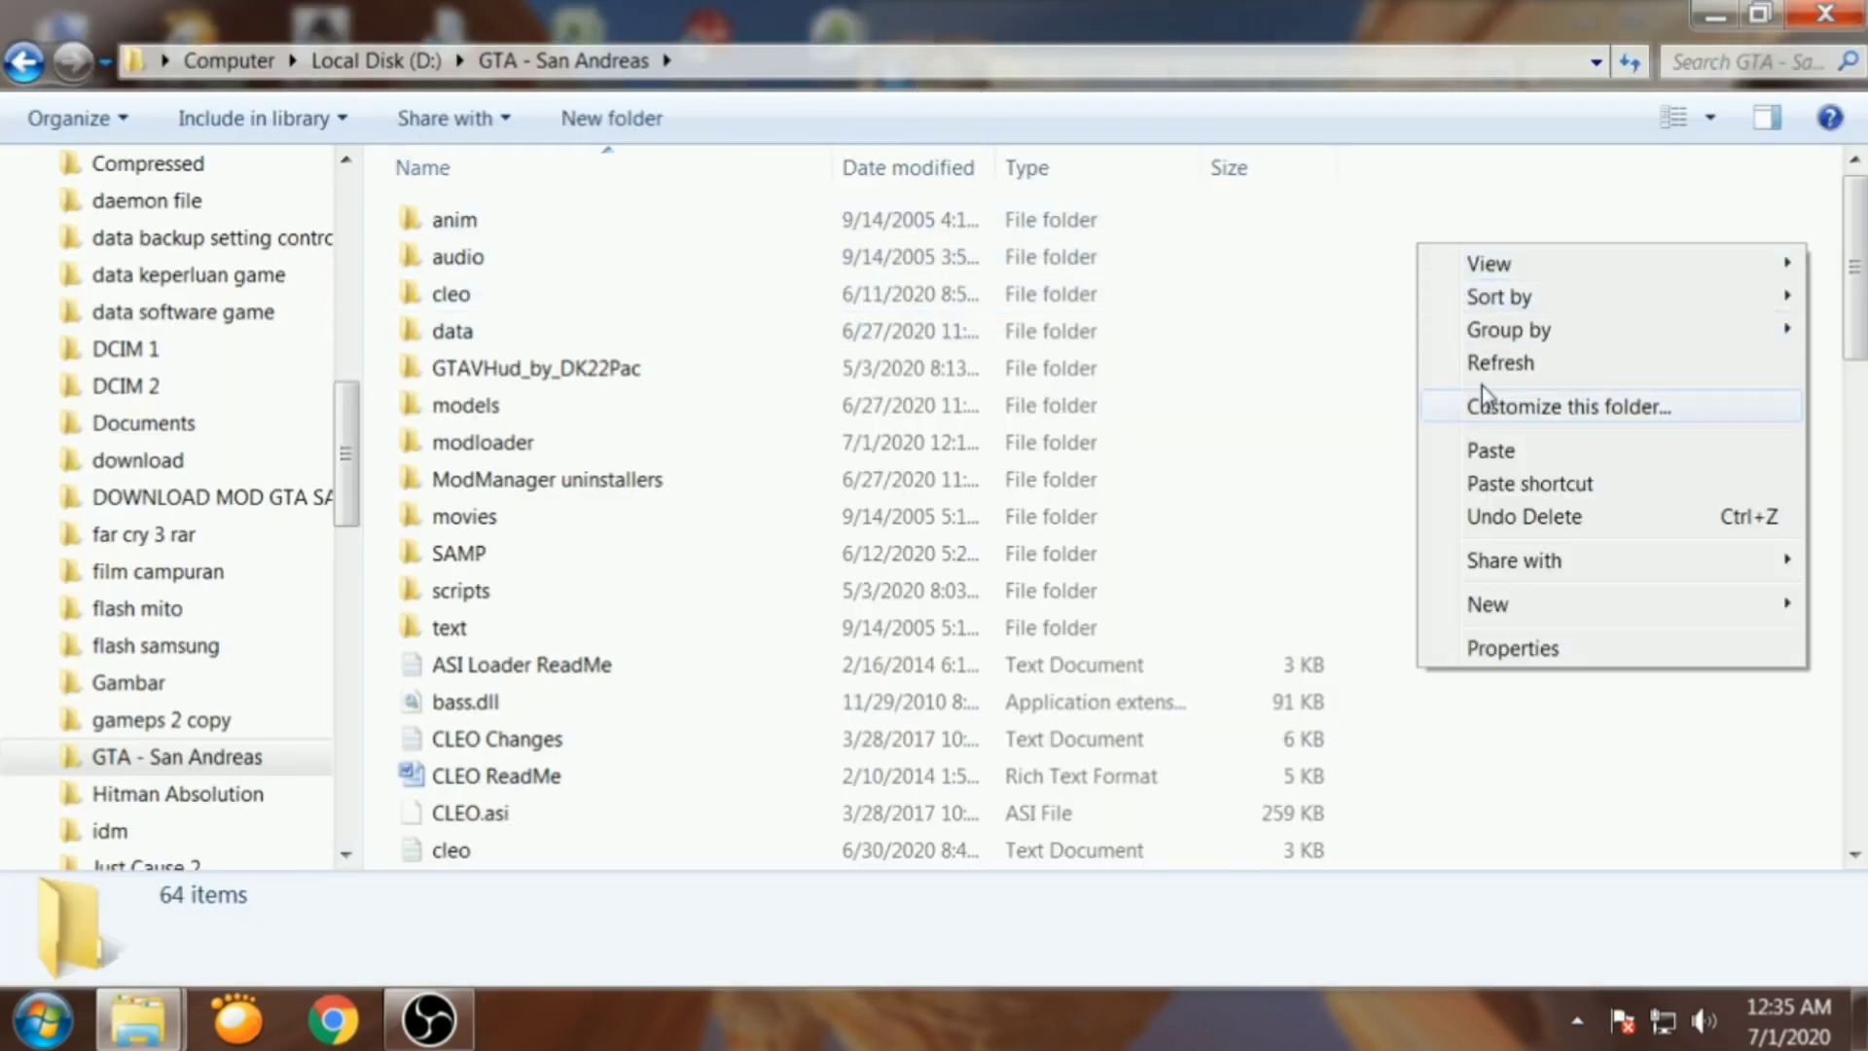
click(1487, 451)
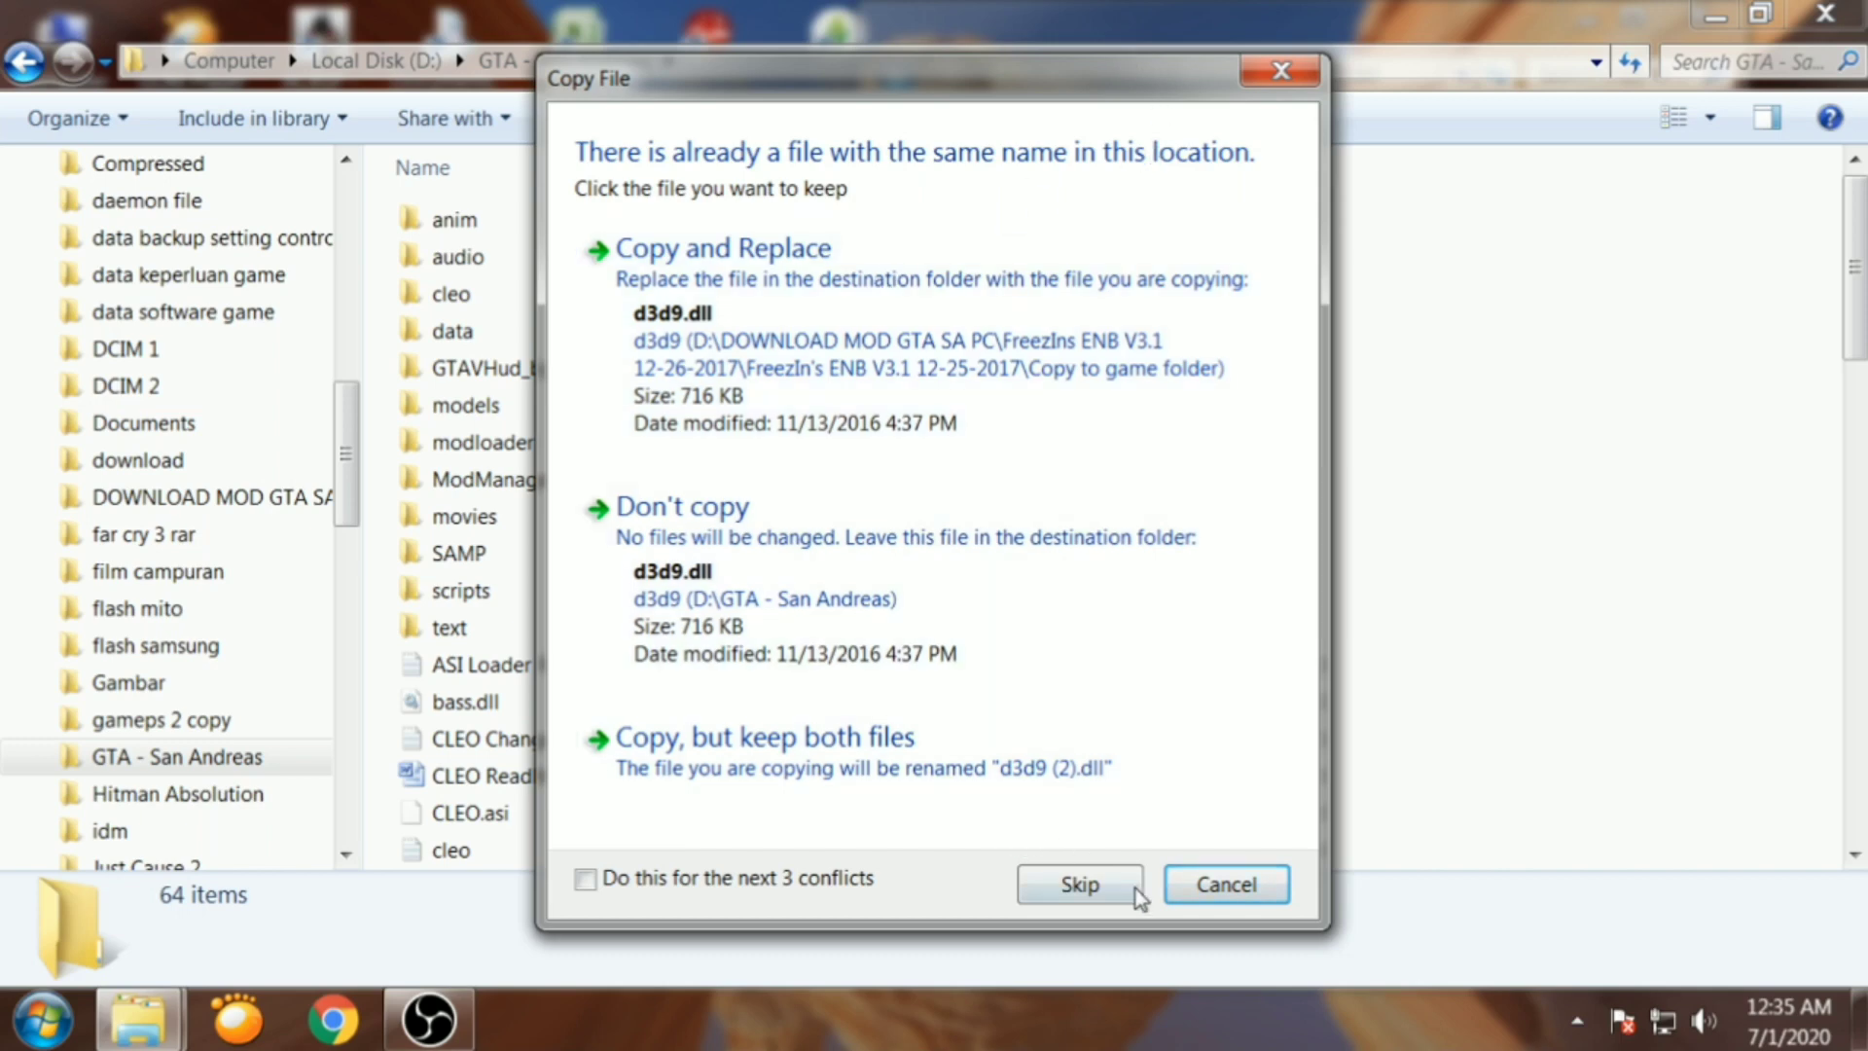
click(1195, 891)
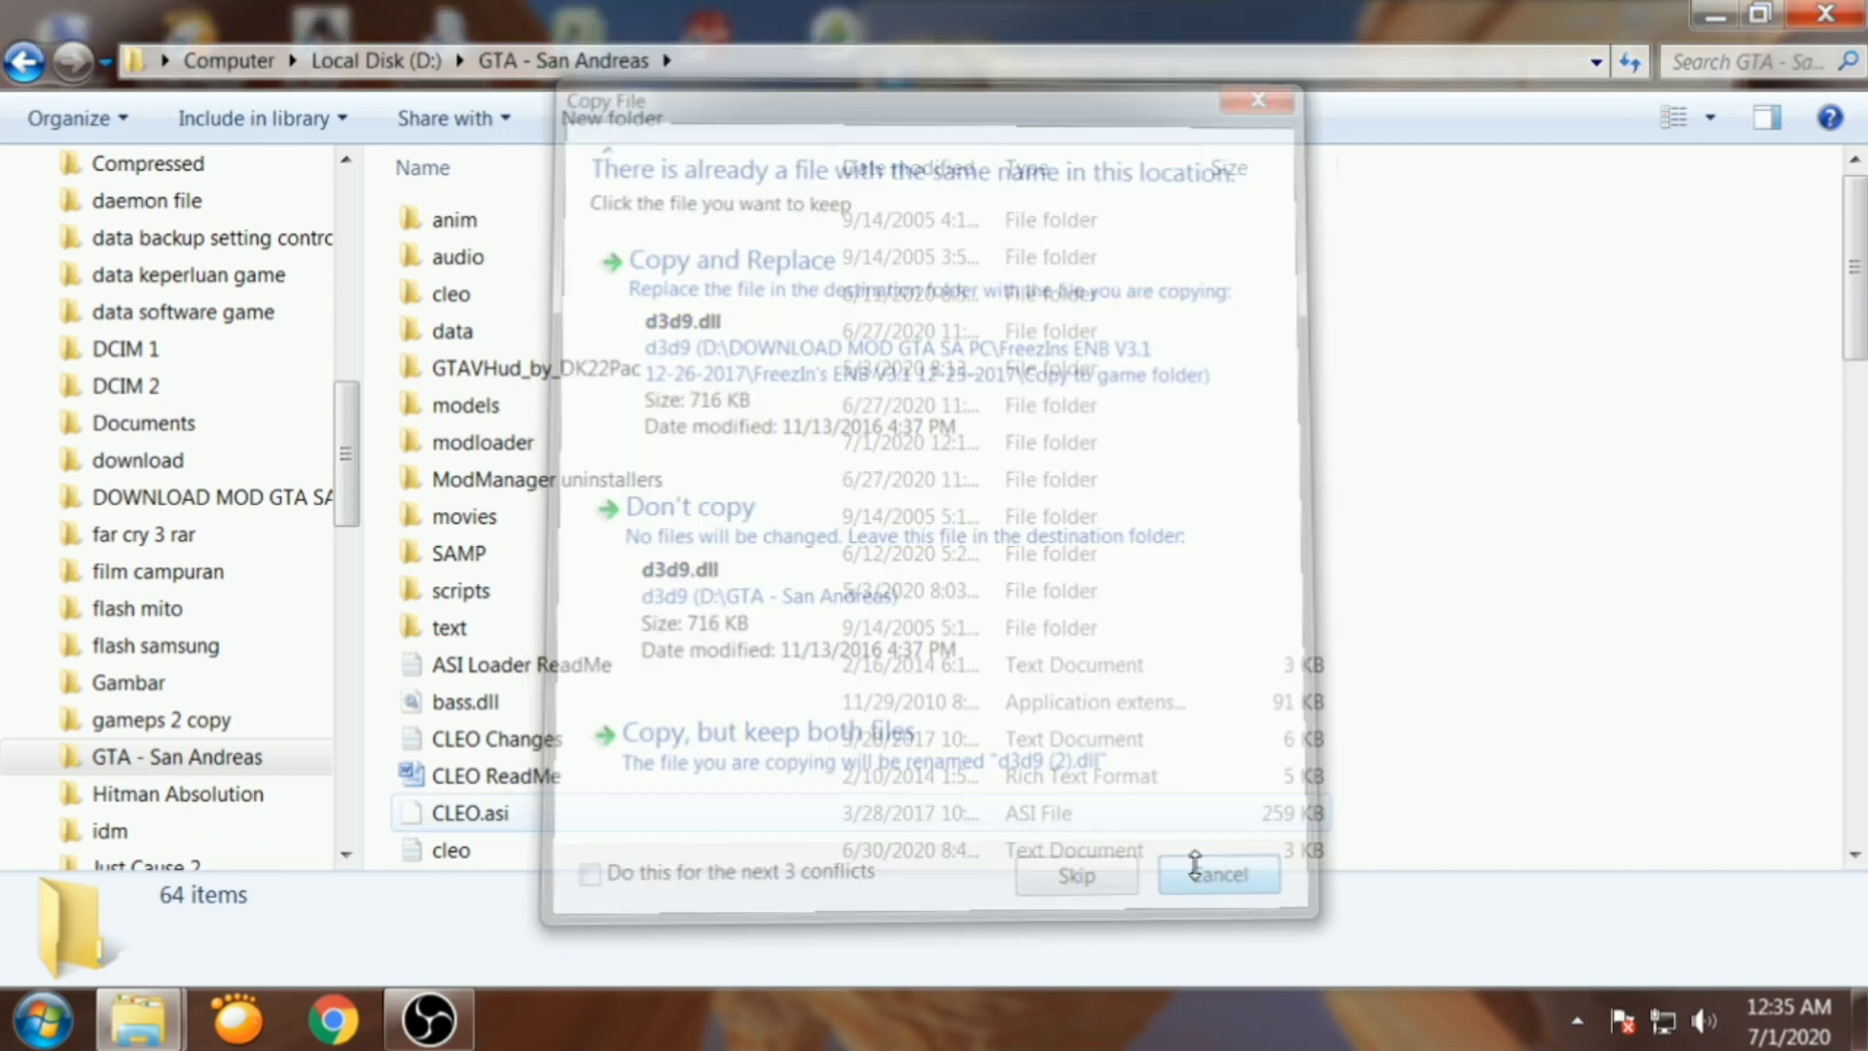
Restore the game folder window to its smaller size and return the mod window to the FreezIn's ENB V3.1 12-25-2017 folder
click(1749, 26)
click(1375, 128)
key(BackSpace)
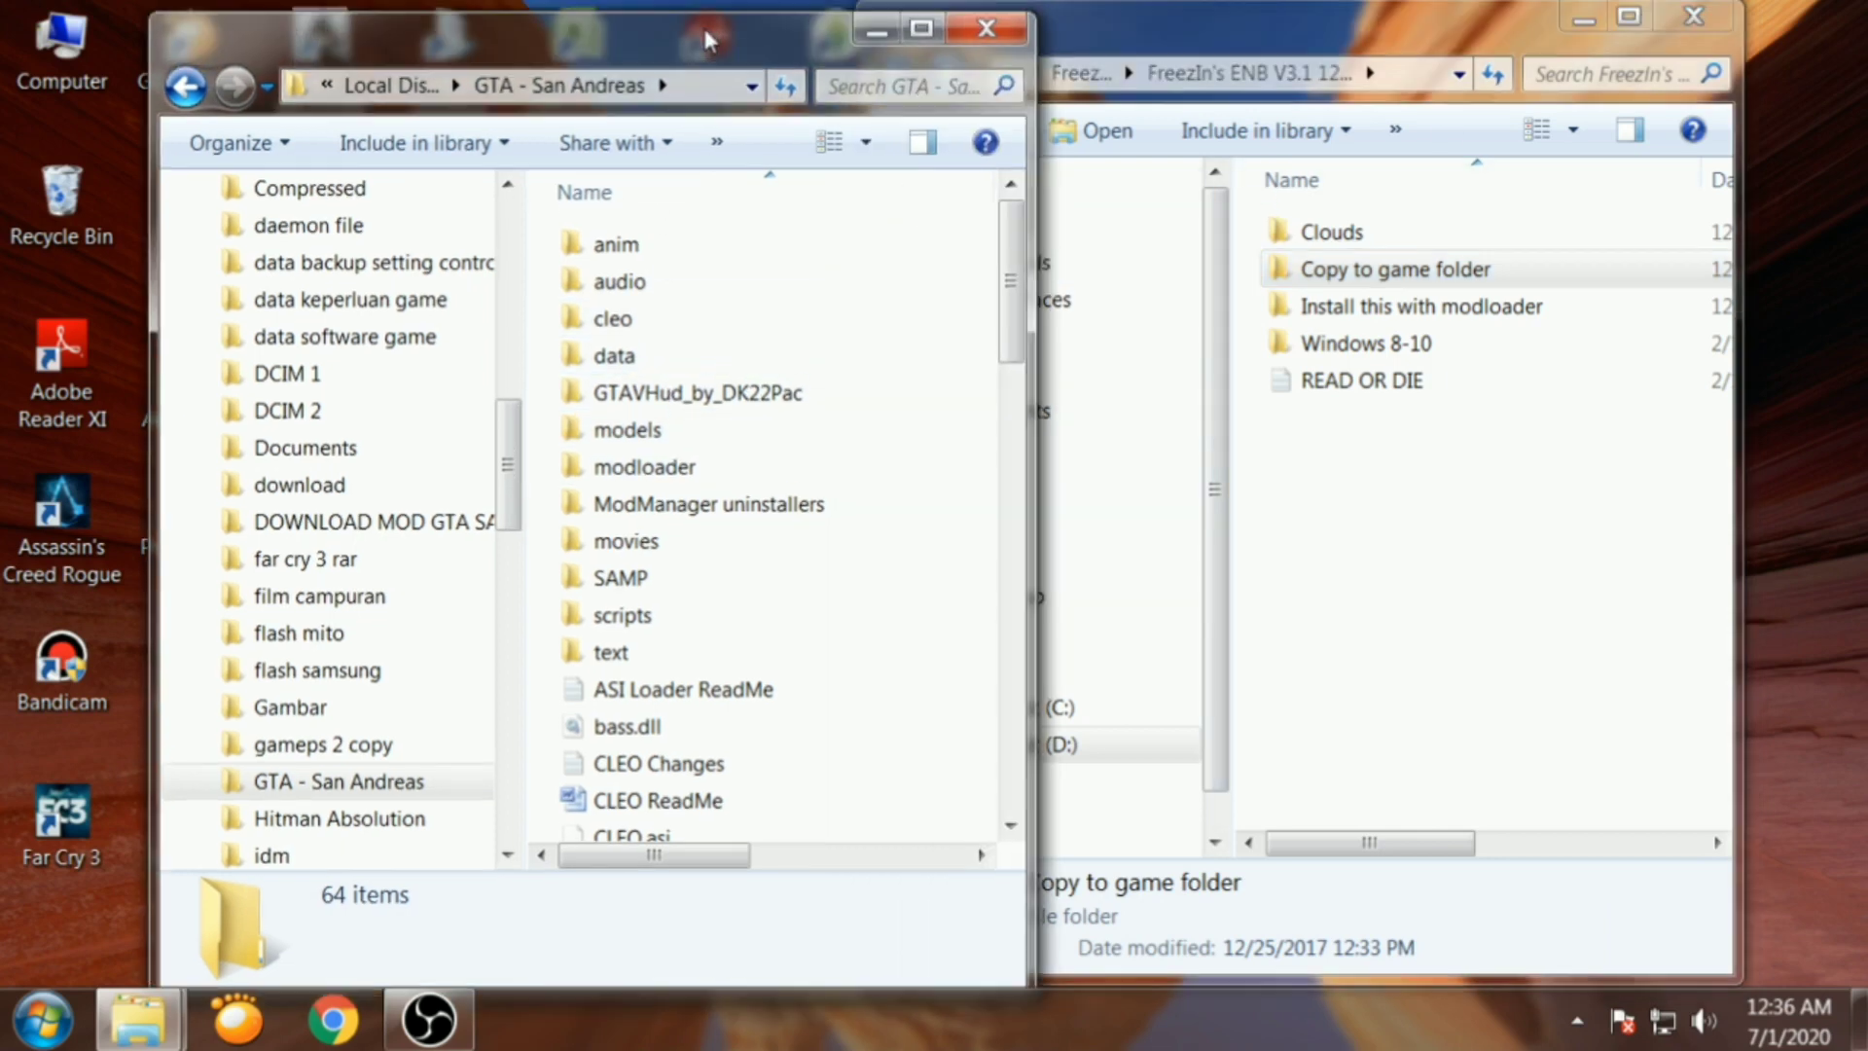
Maximize the GTA - San Andreas window and open its modloader folder
drag(702, 24, 681, 33)
click(890, 30)
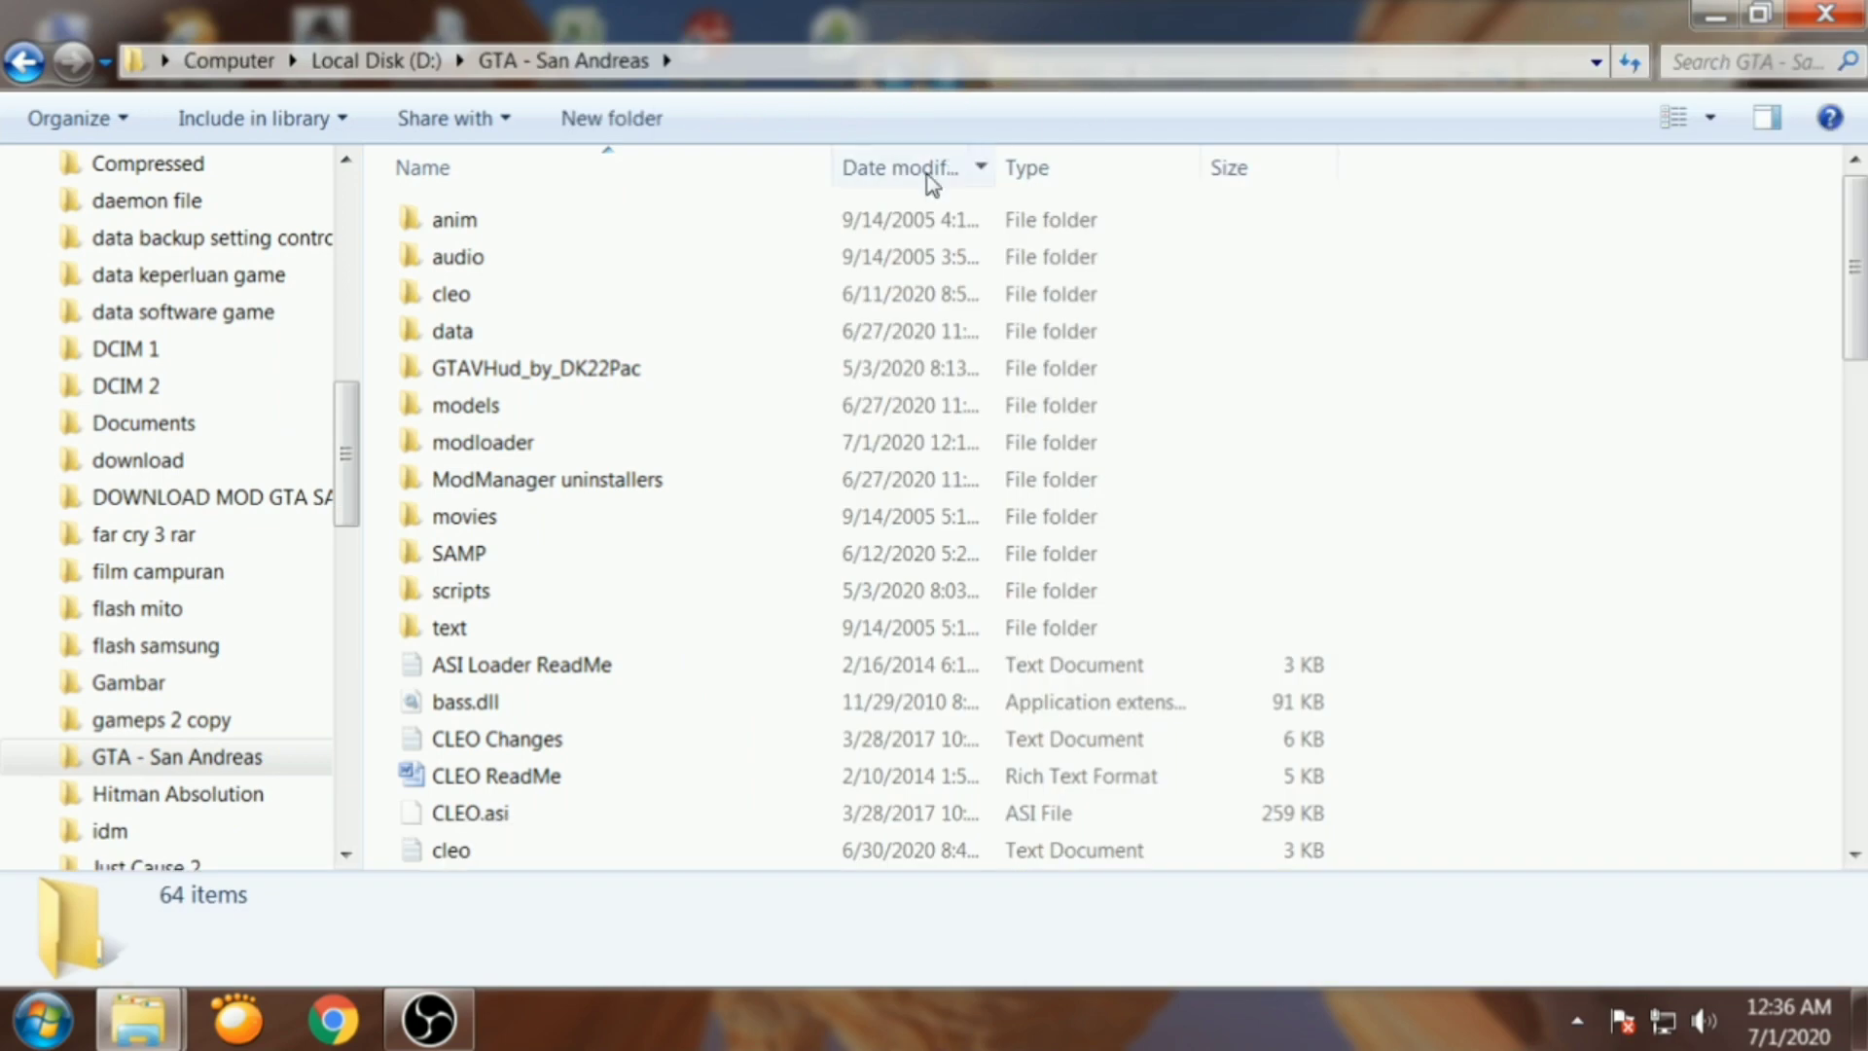
double_click(481, 445)
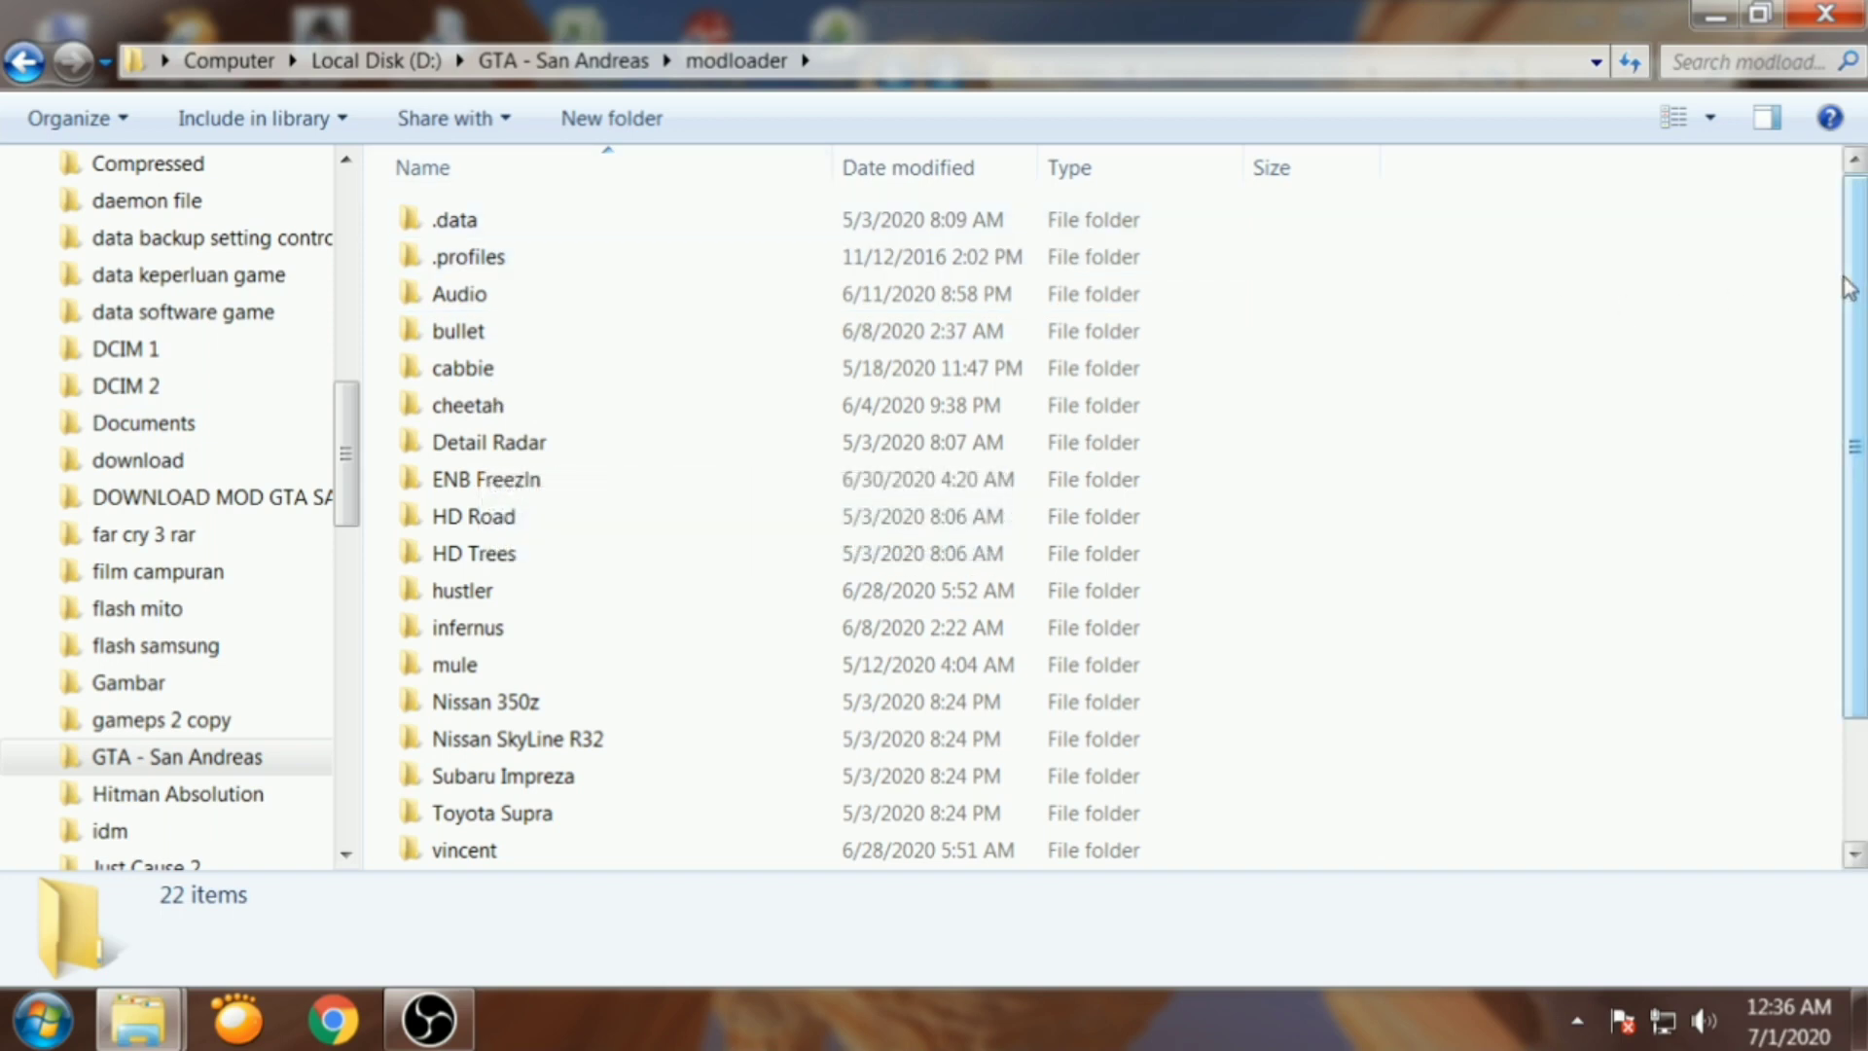
drag(1853, 287, 1615, 233)
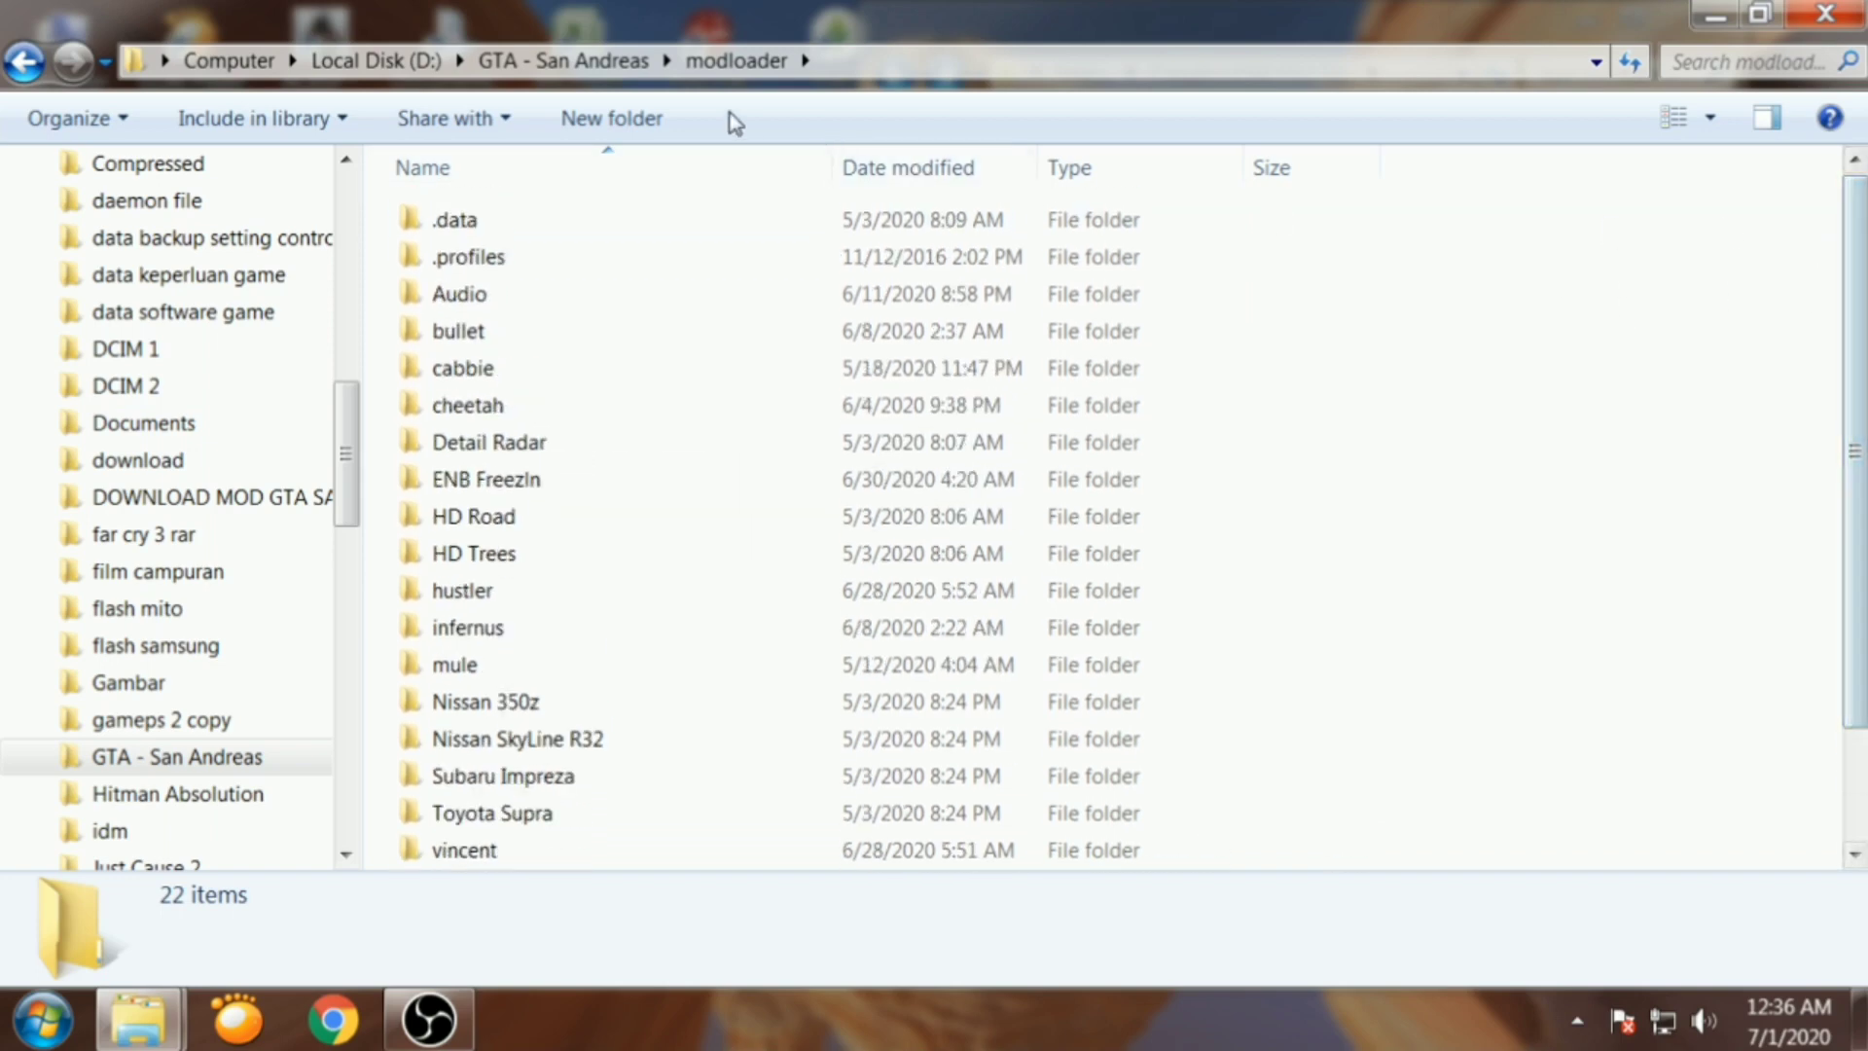
Create a new folder inside the modloader folder, leaving its default name
click(595, 118)
key(BackSpace)
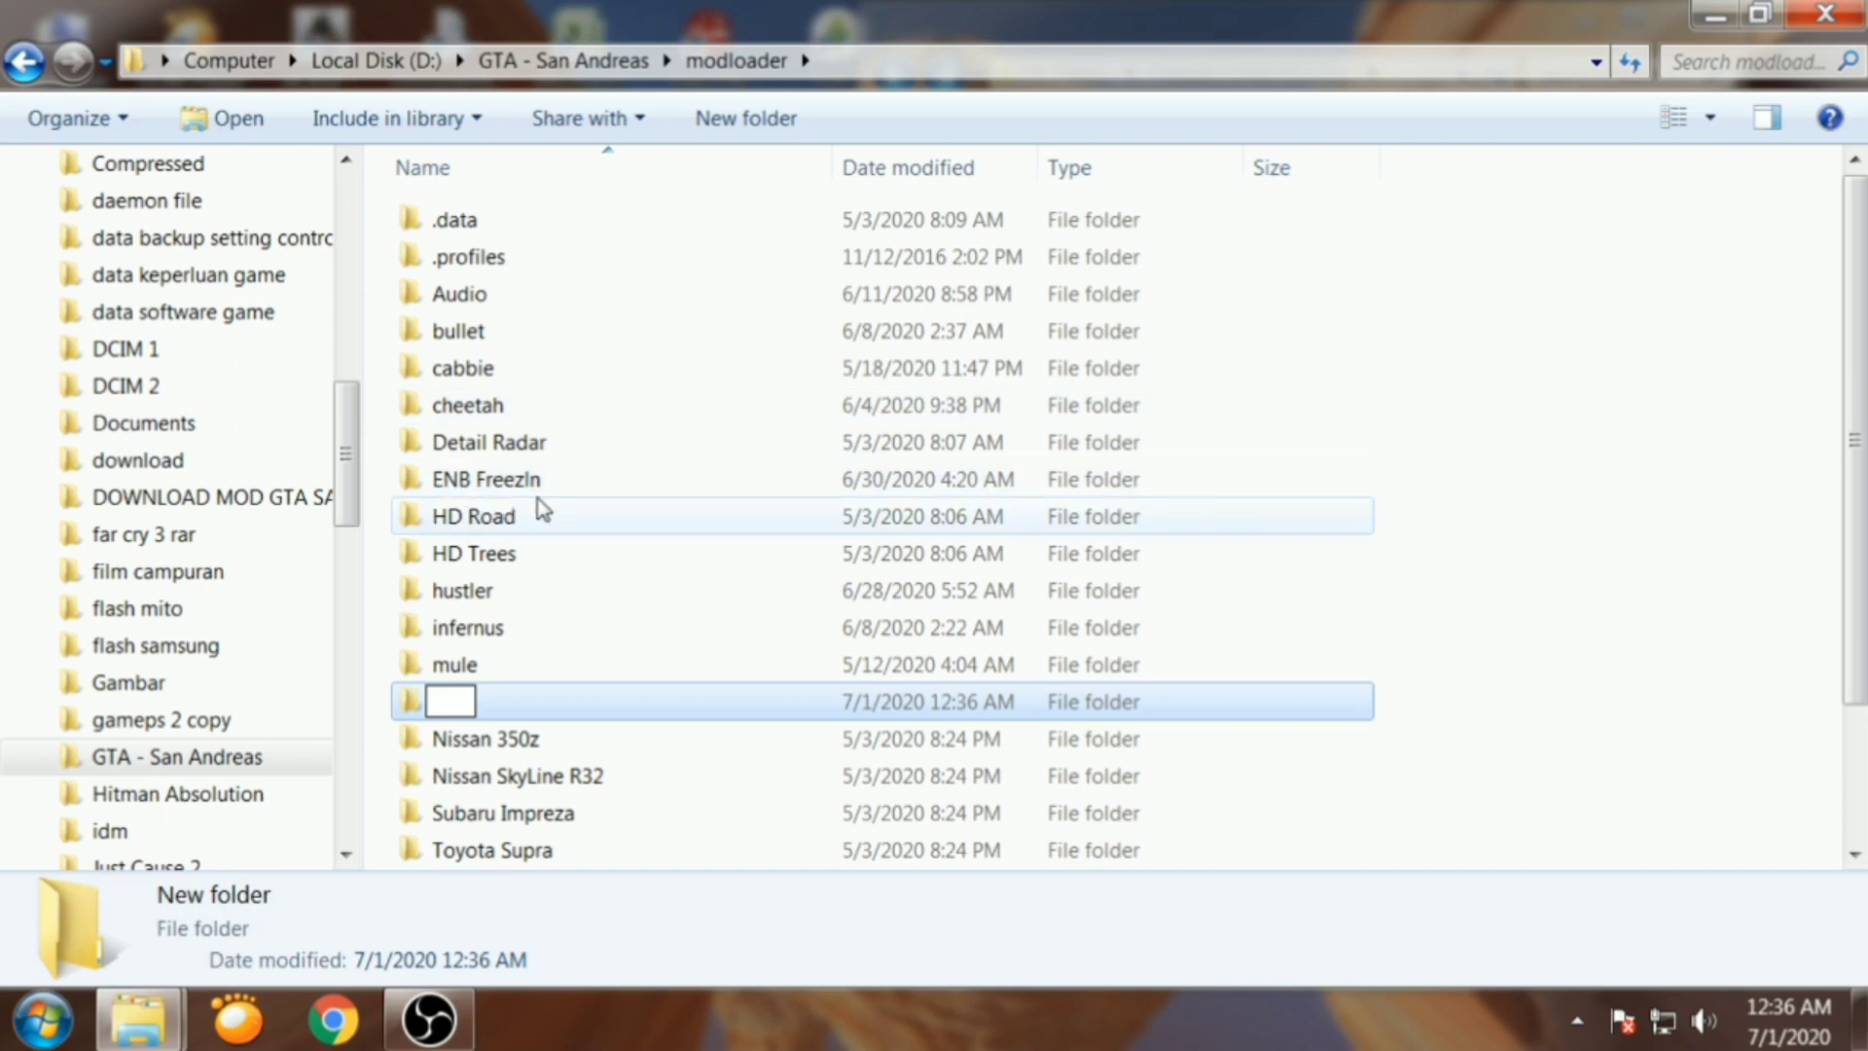
text(EN)
key(BackSpace)
key(BackSpace)
key(Return)
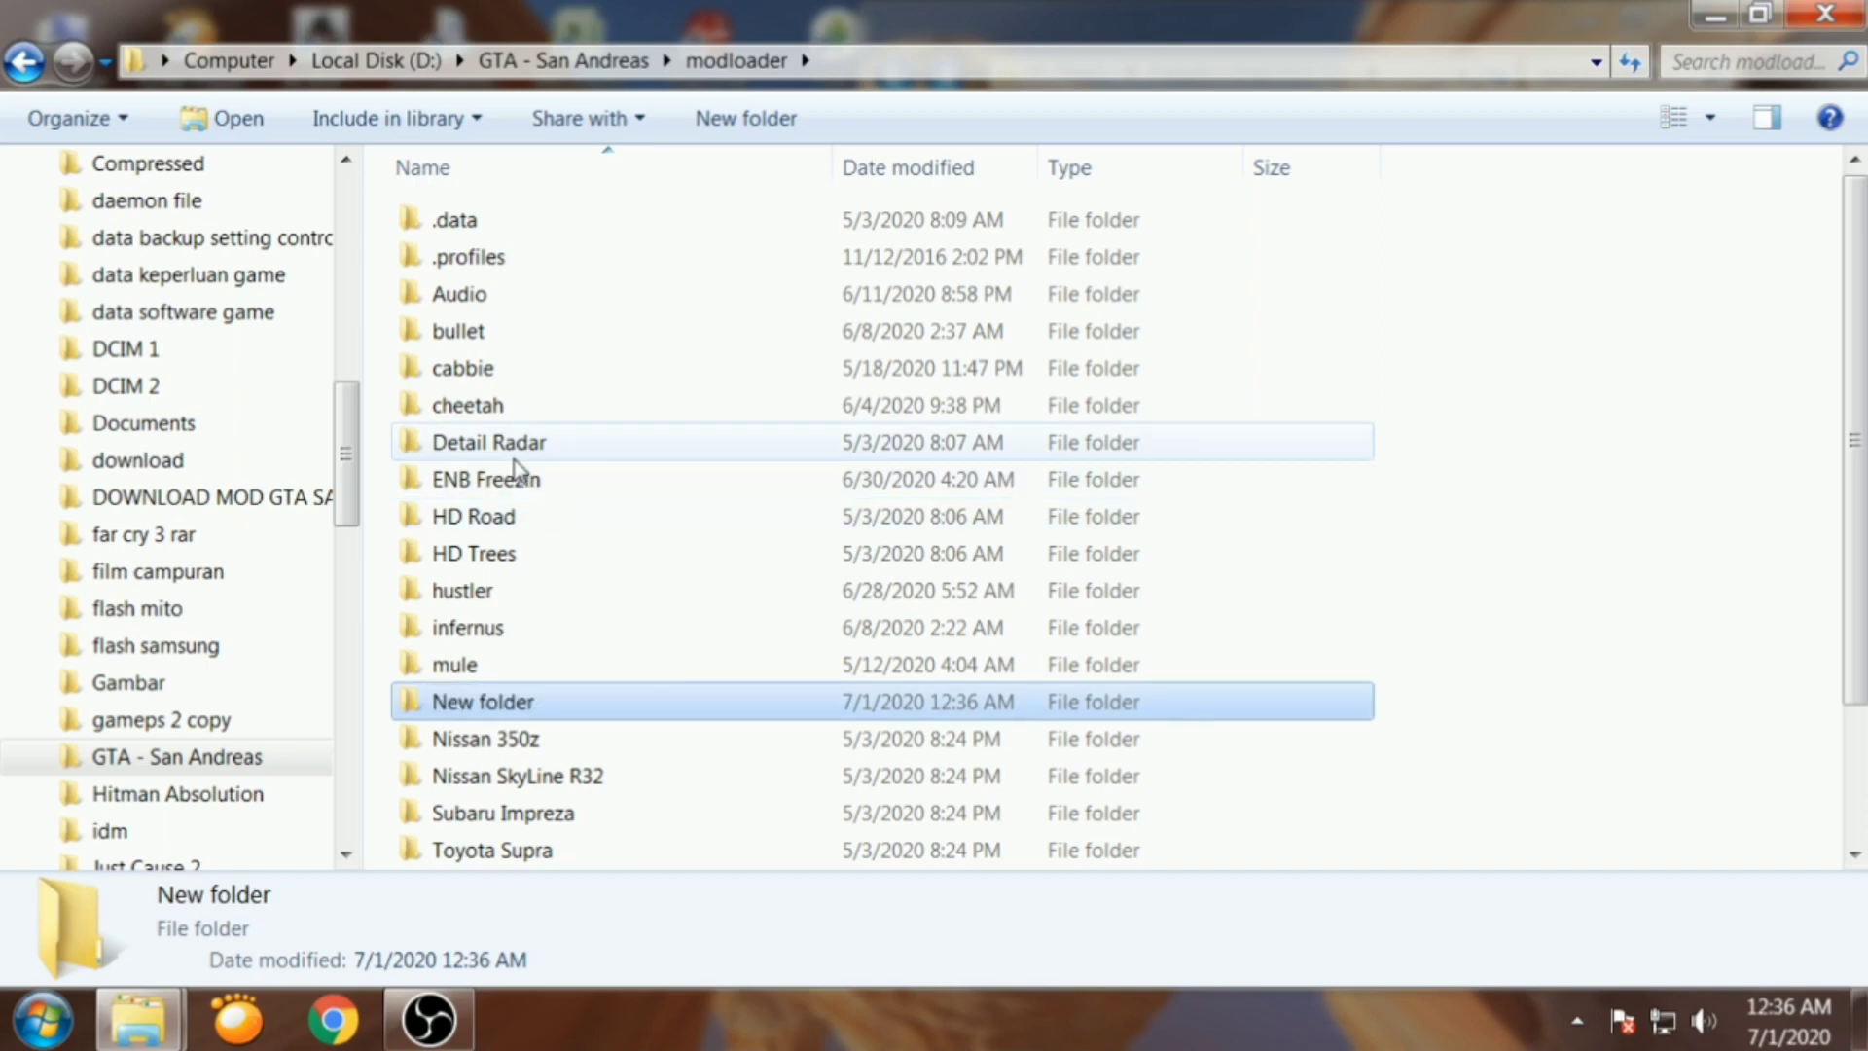
Delete the newly created folder from the modloader folder
right_click(425, 702)
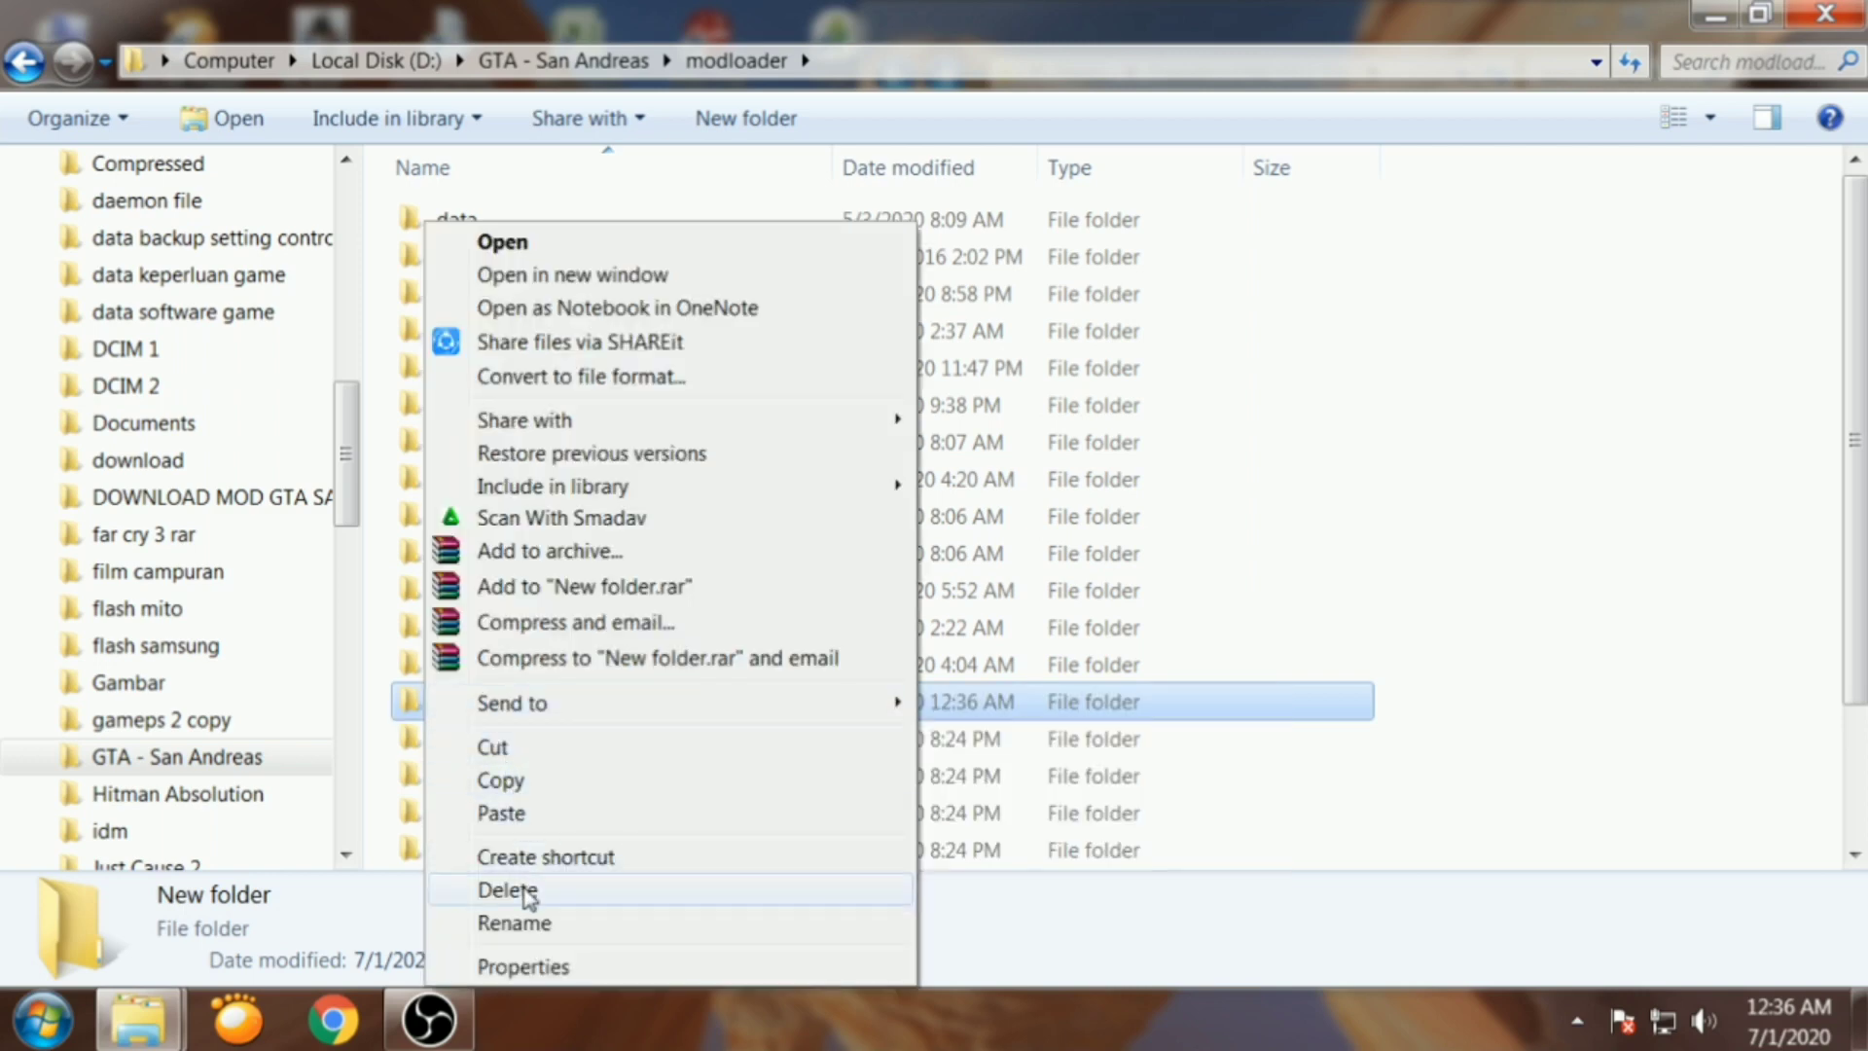
click(506, 889)
click(1035, 632)
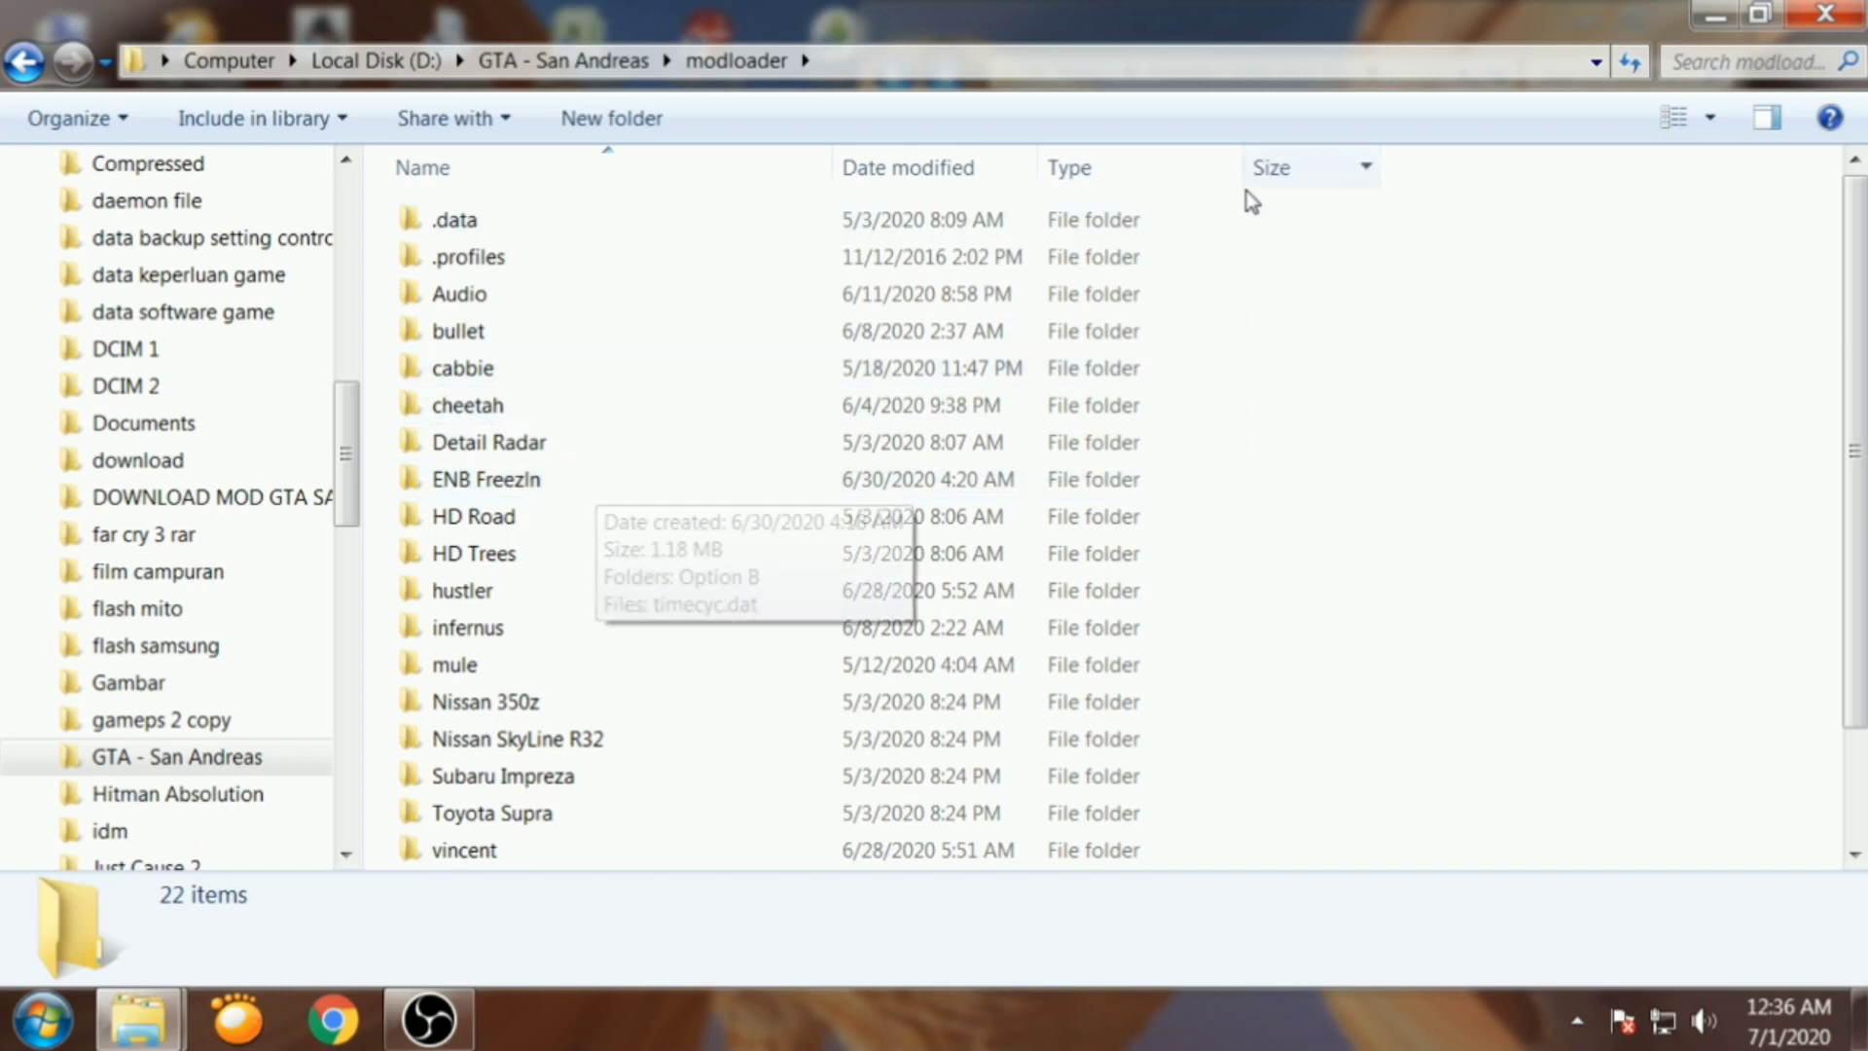
Place the modloader and mod windows side by side and open the "Install this with modloader" folder
click(1759, 15)
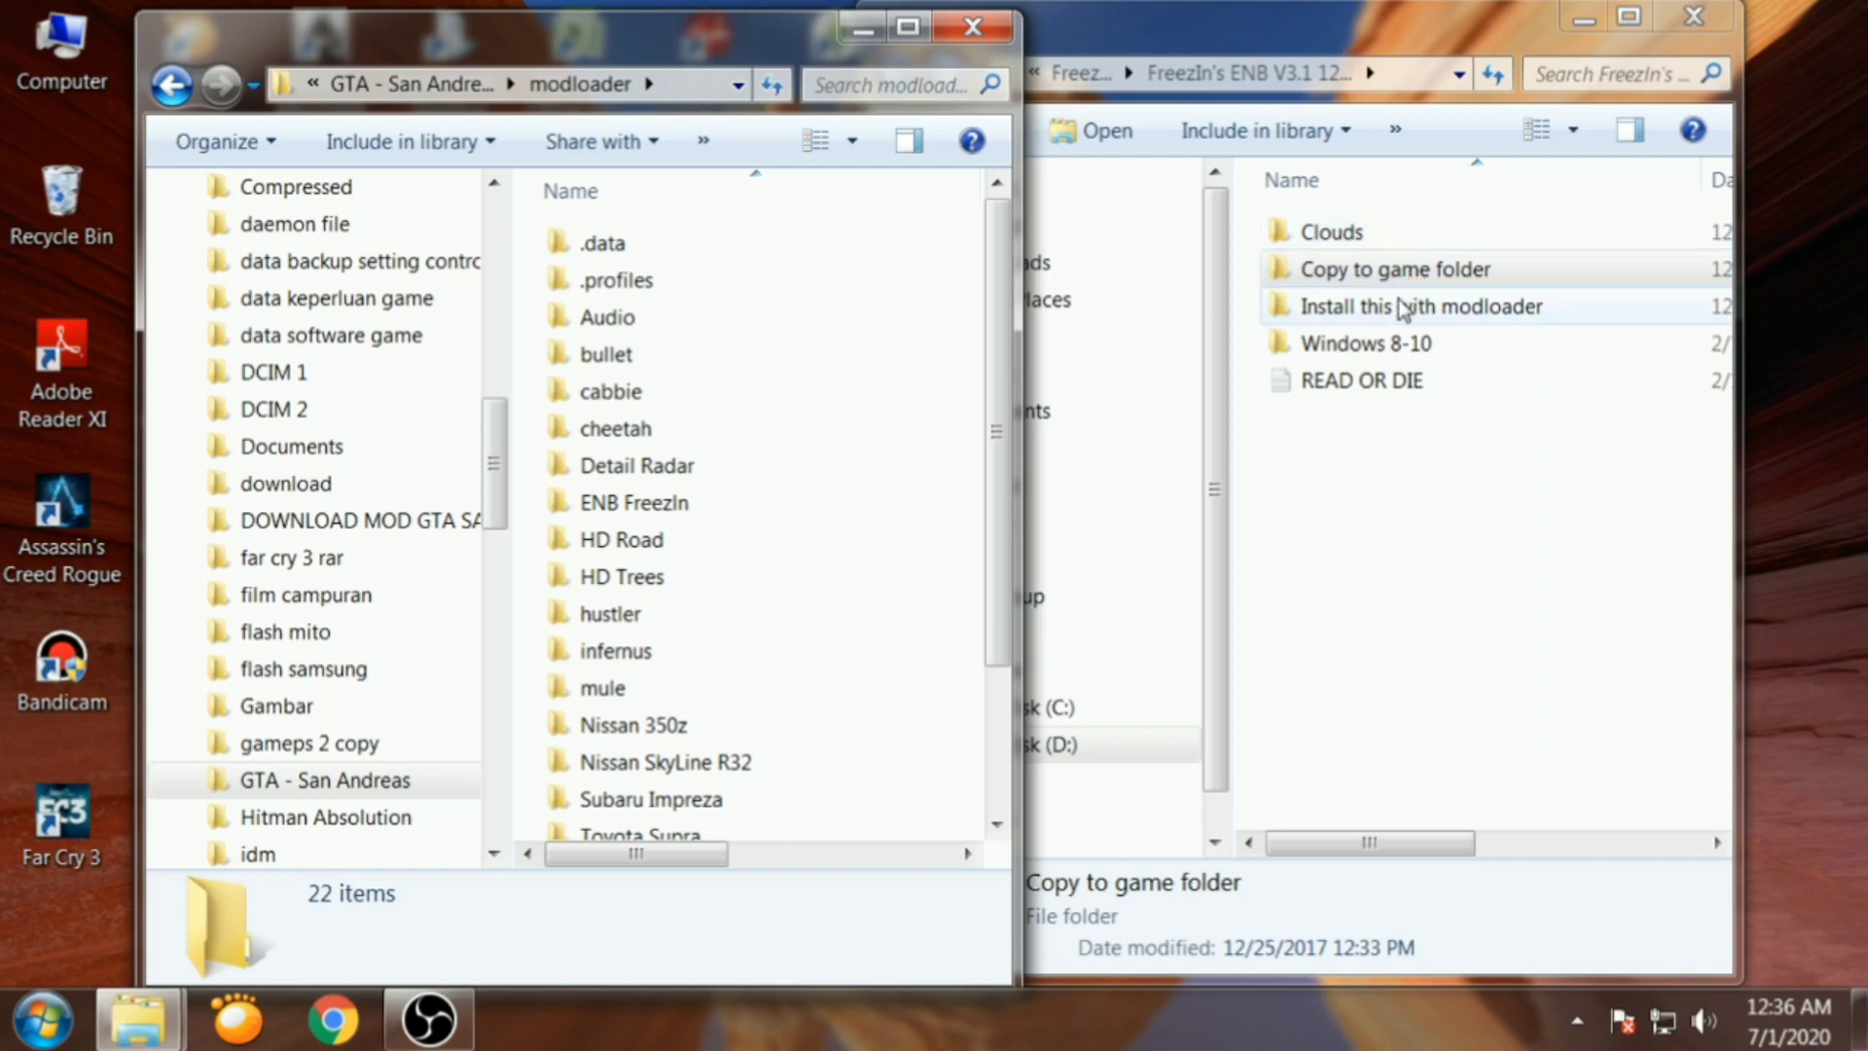
drag(1308, 24, 1410, 49)
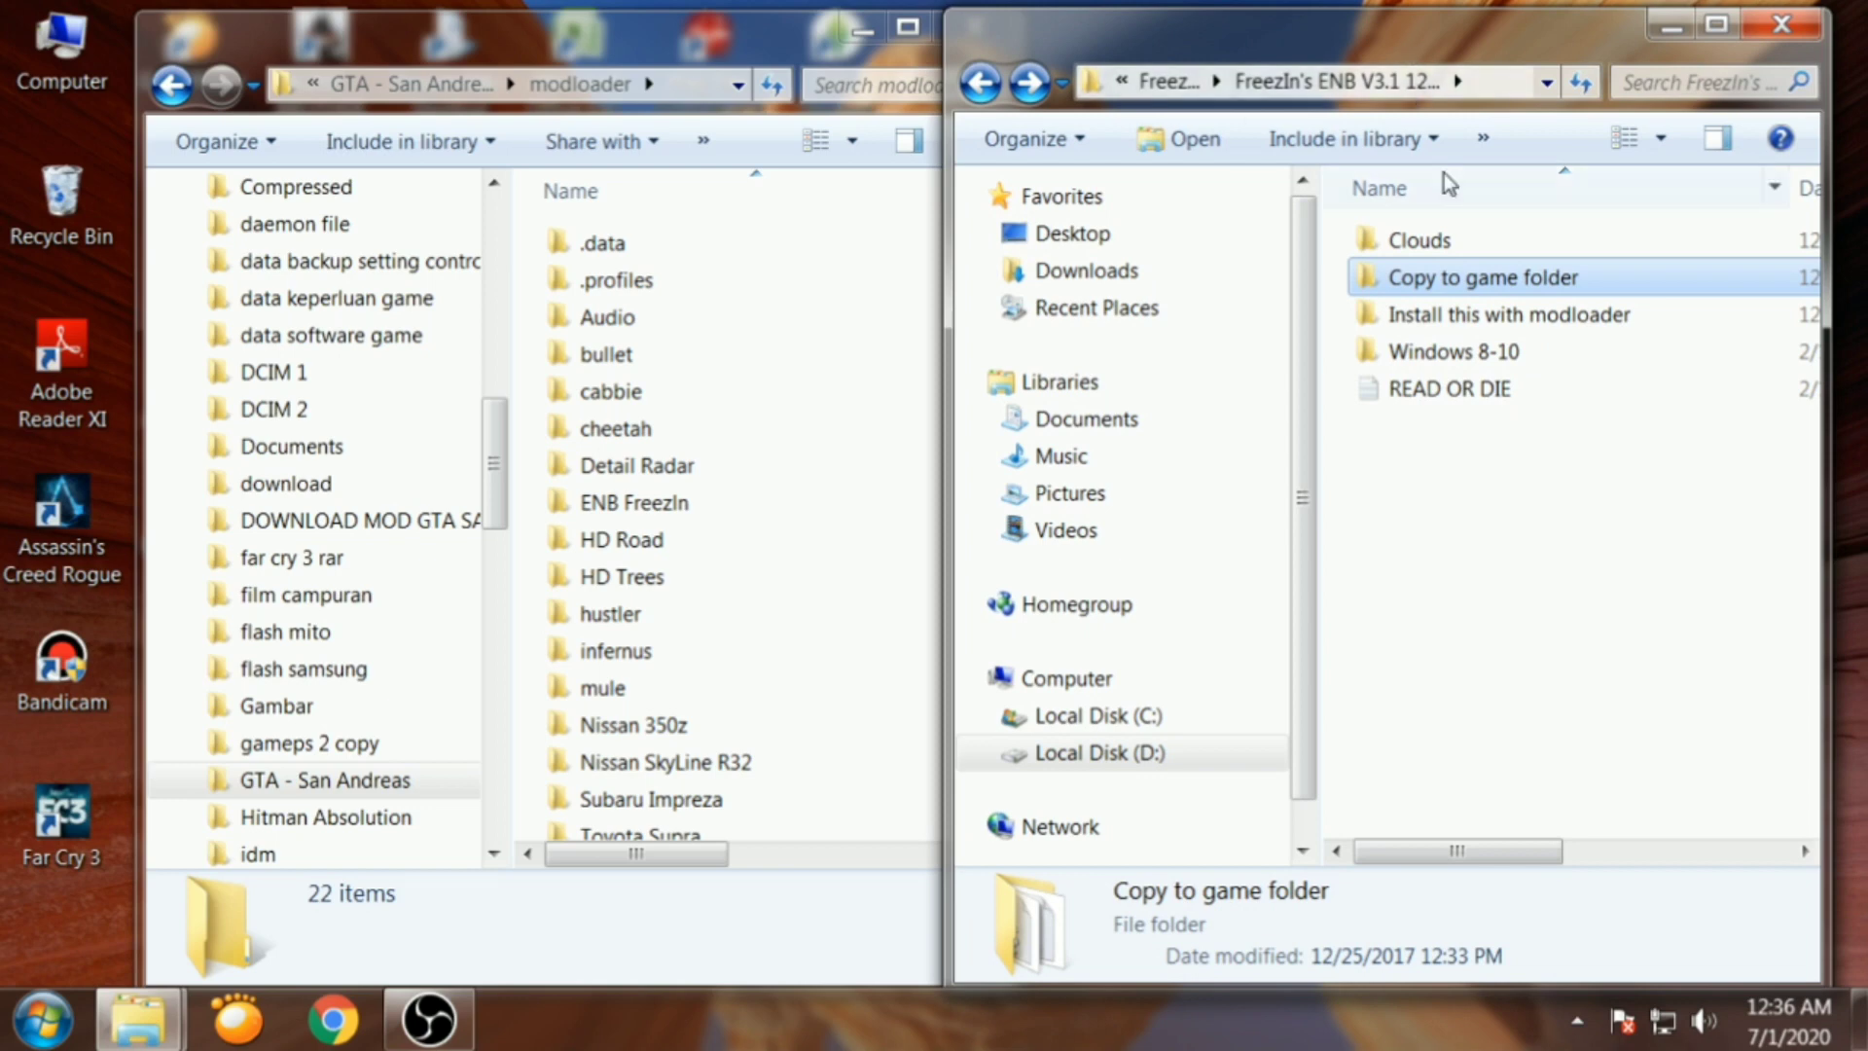
double_click(1464, 317)
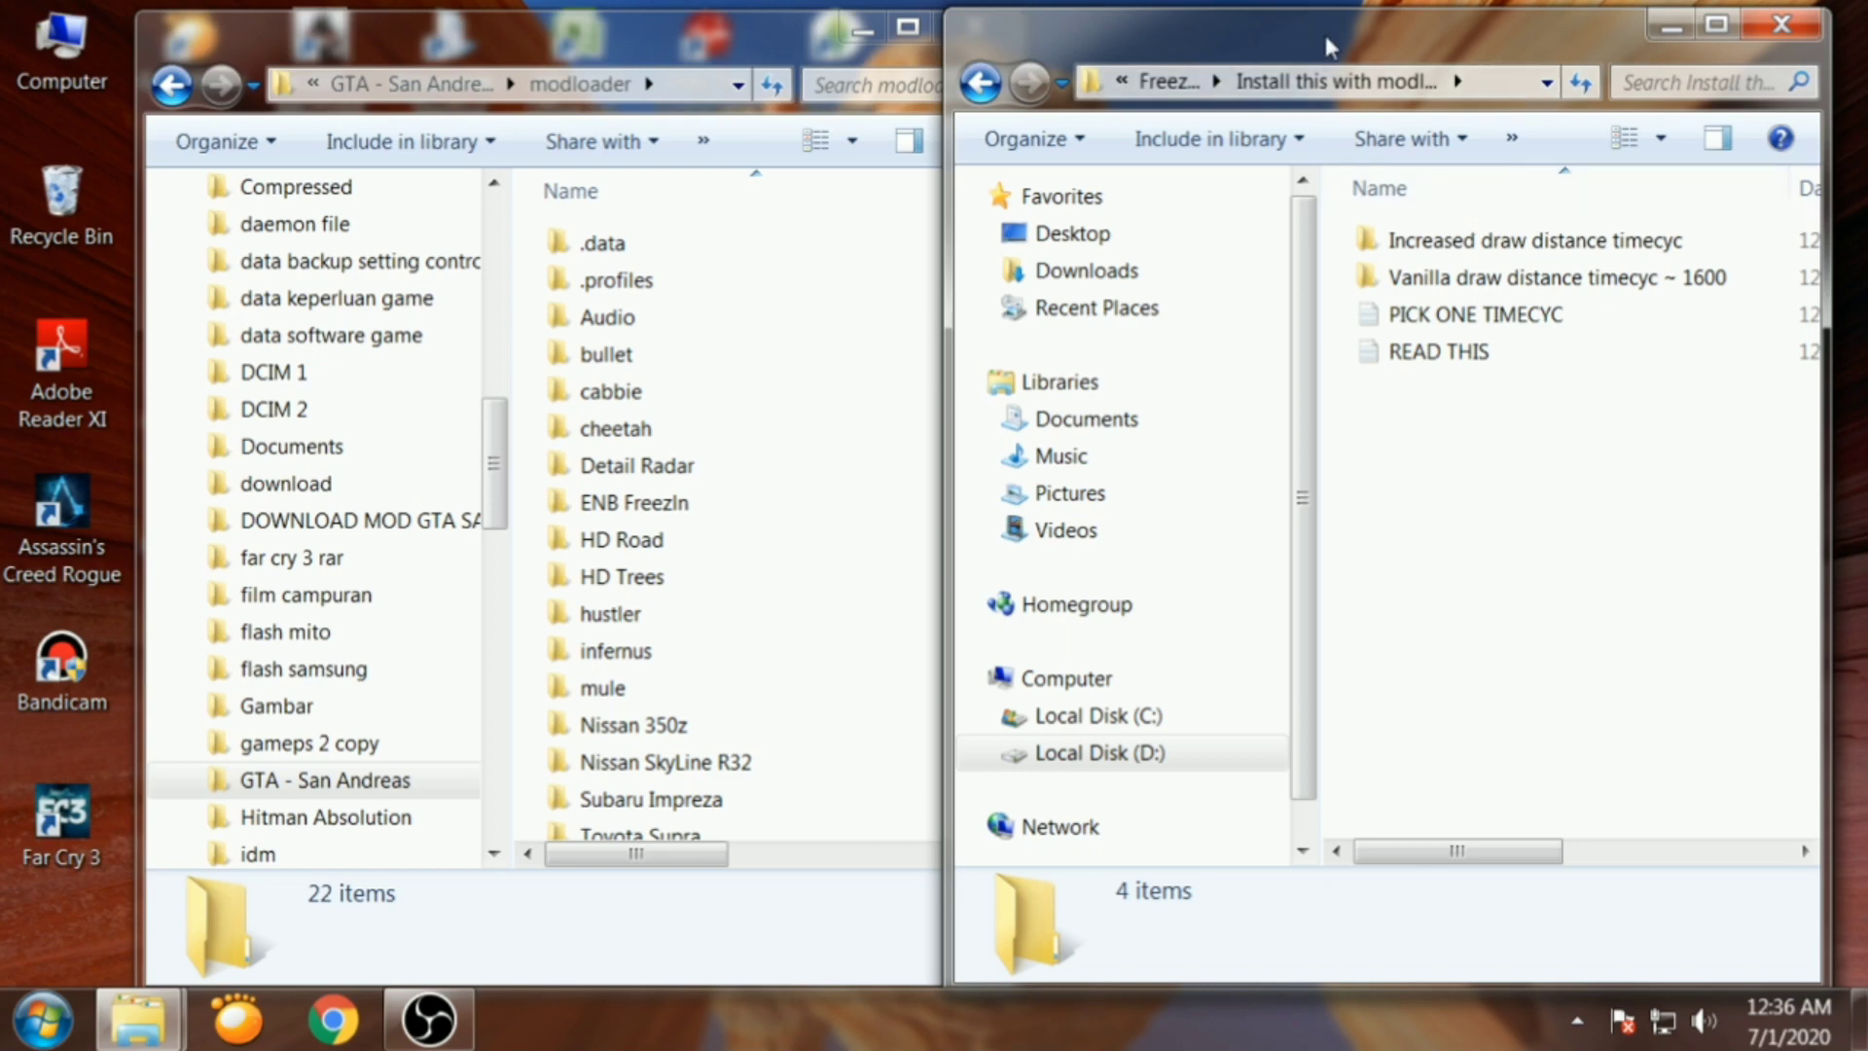
Maximize the mod window, open the "Vanilla draw distance timecyc ~ 1600" folder and copy timecyc.dat
drag(1325, 35, 1201, 33)
click(1605, 29)
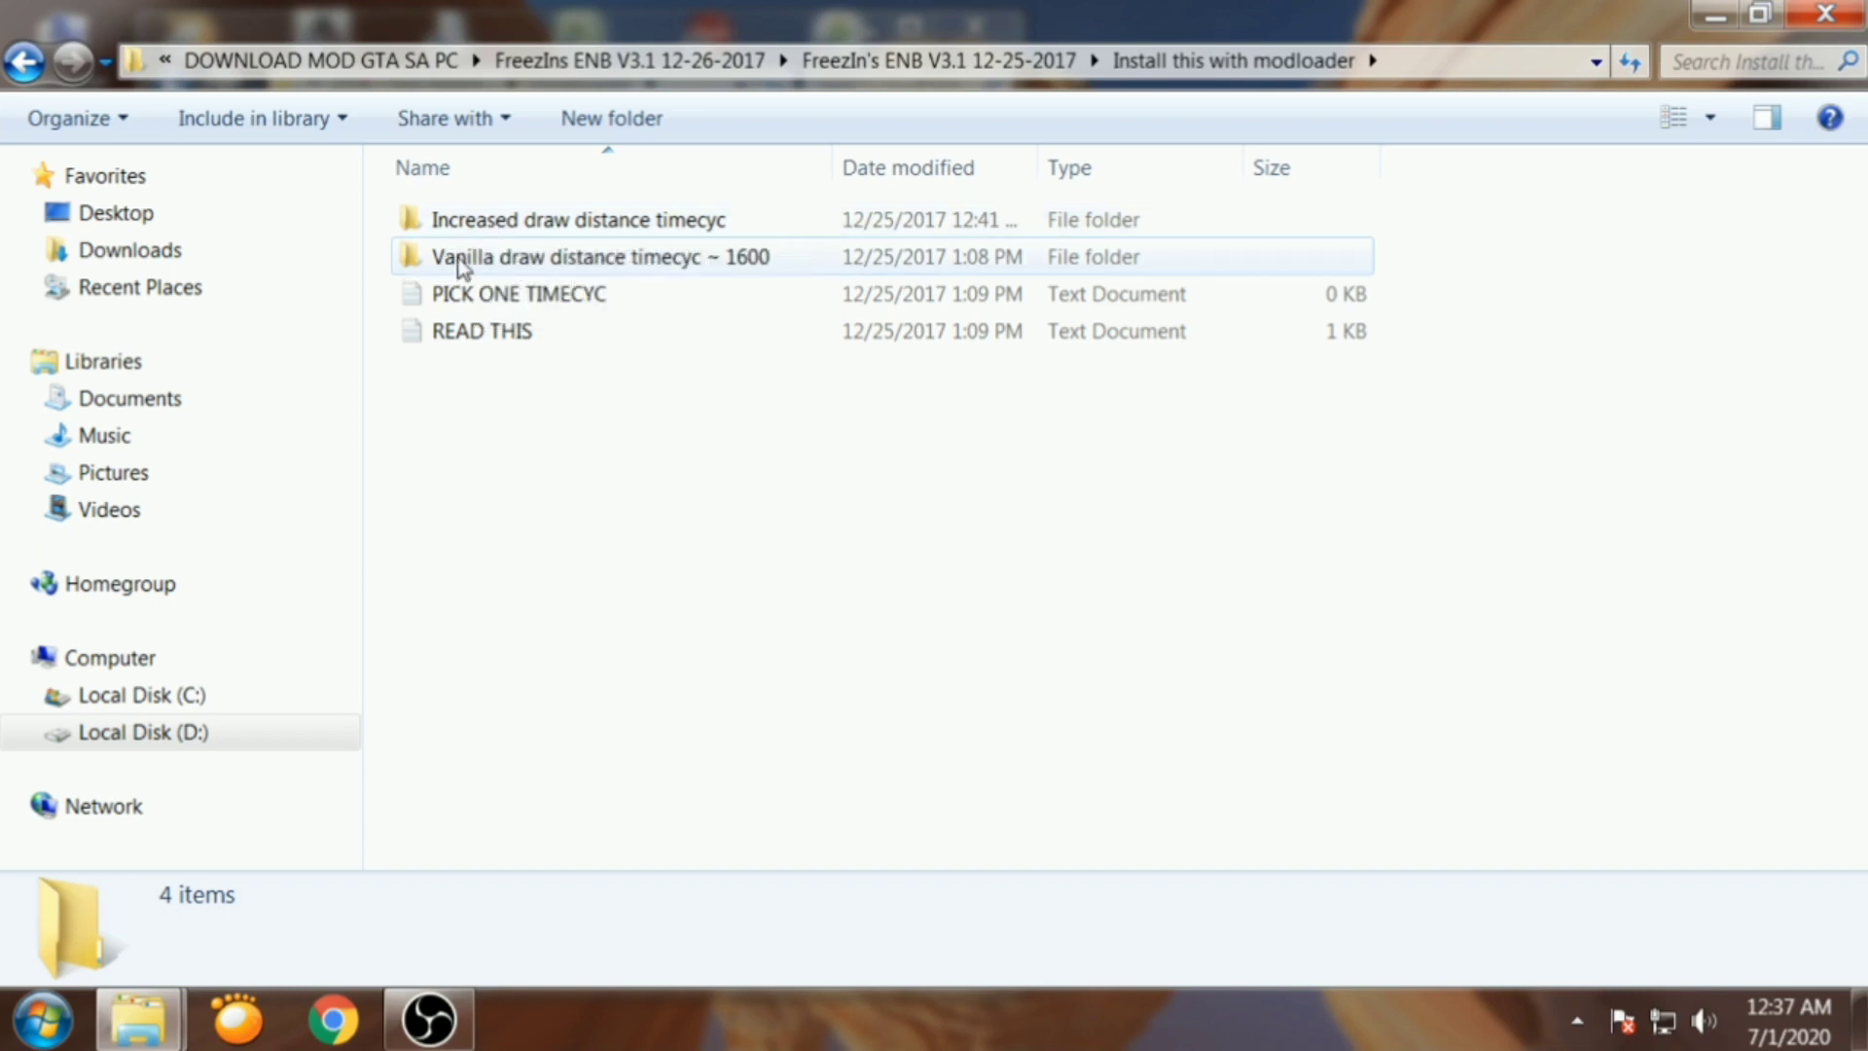
double_click(514, 259)
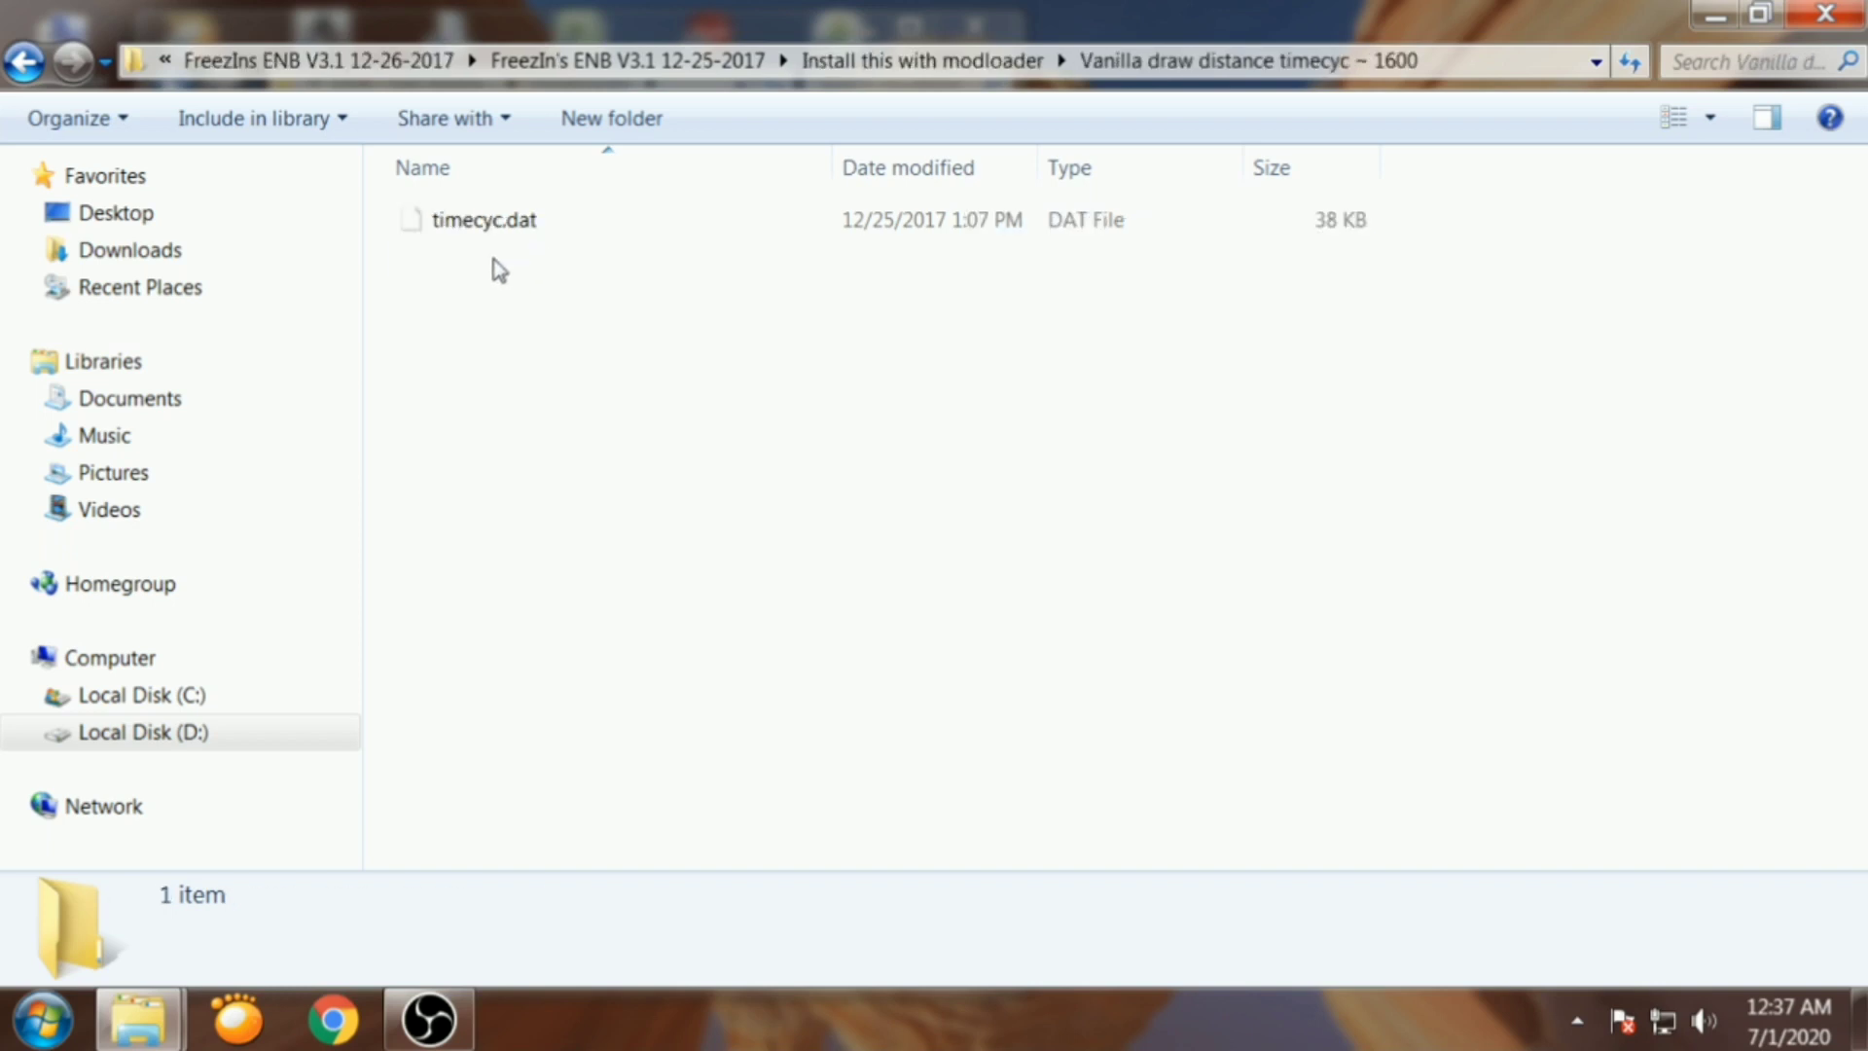
key(BackSpace)
double_click(460, 255)
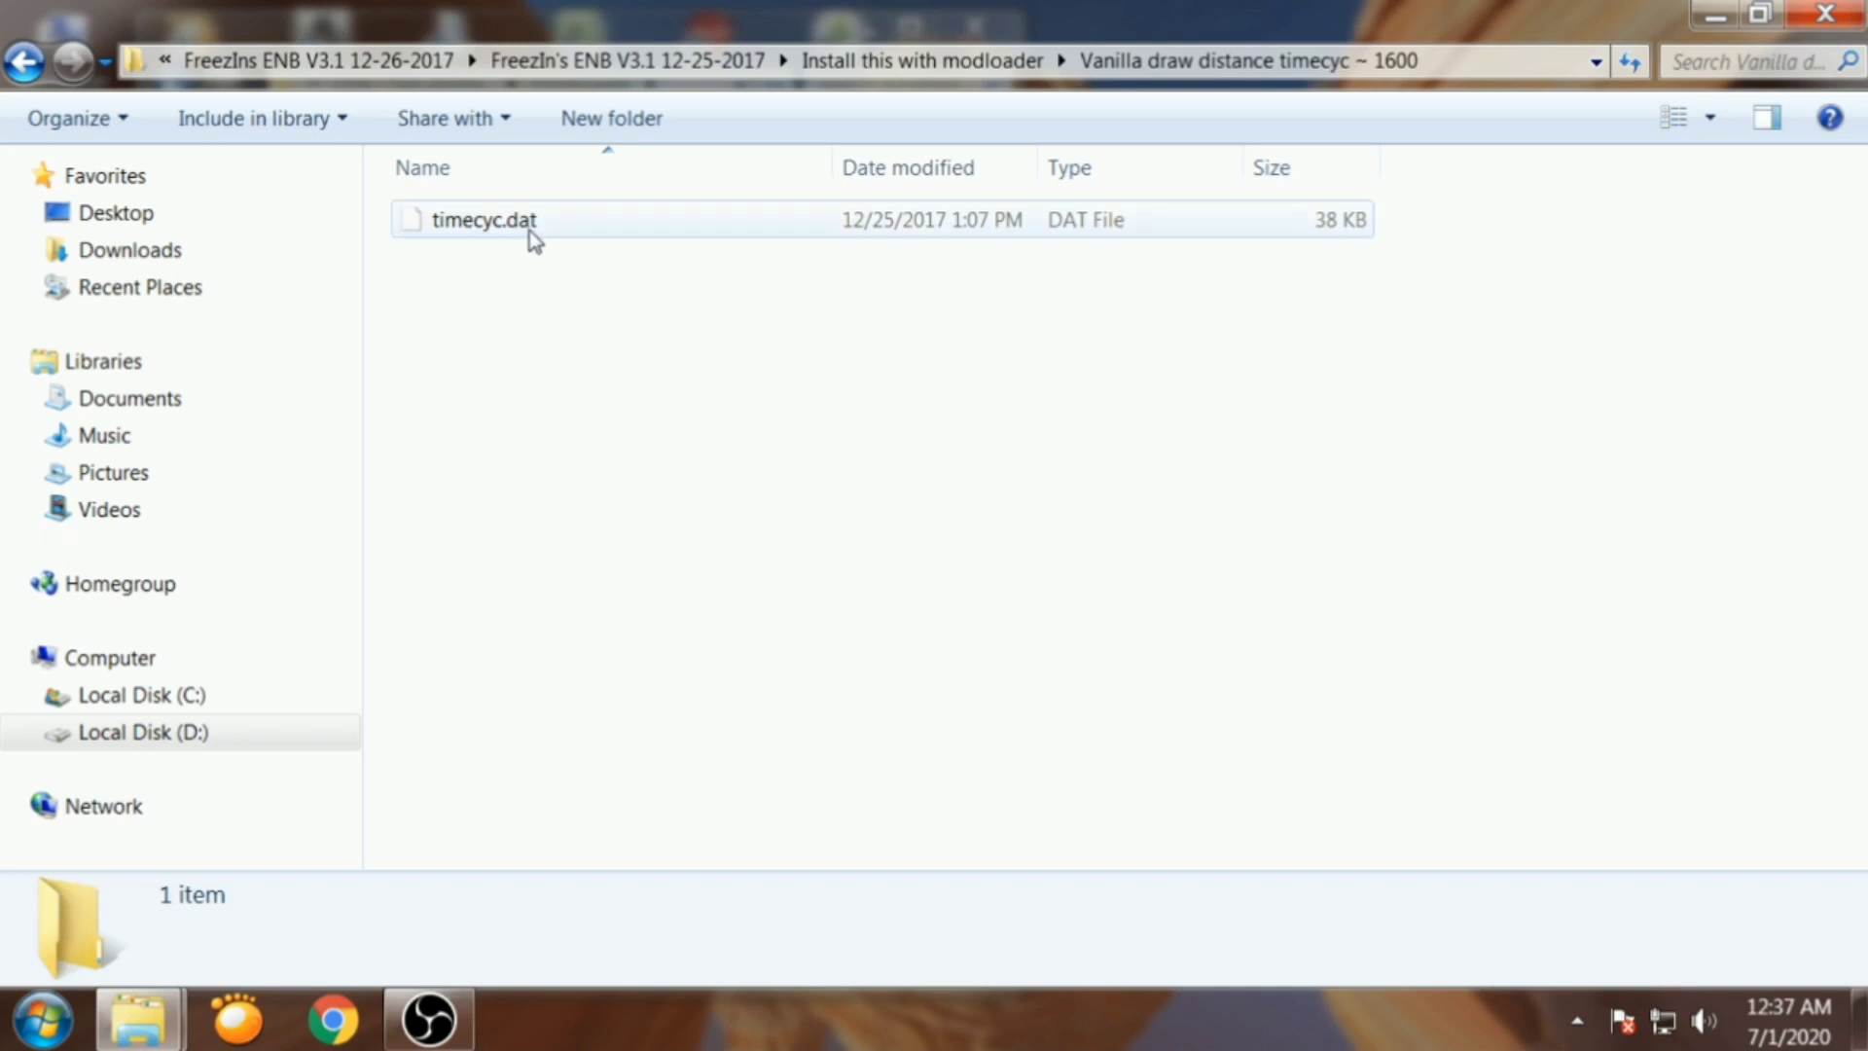
right_click(500, 235)
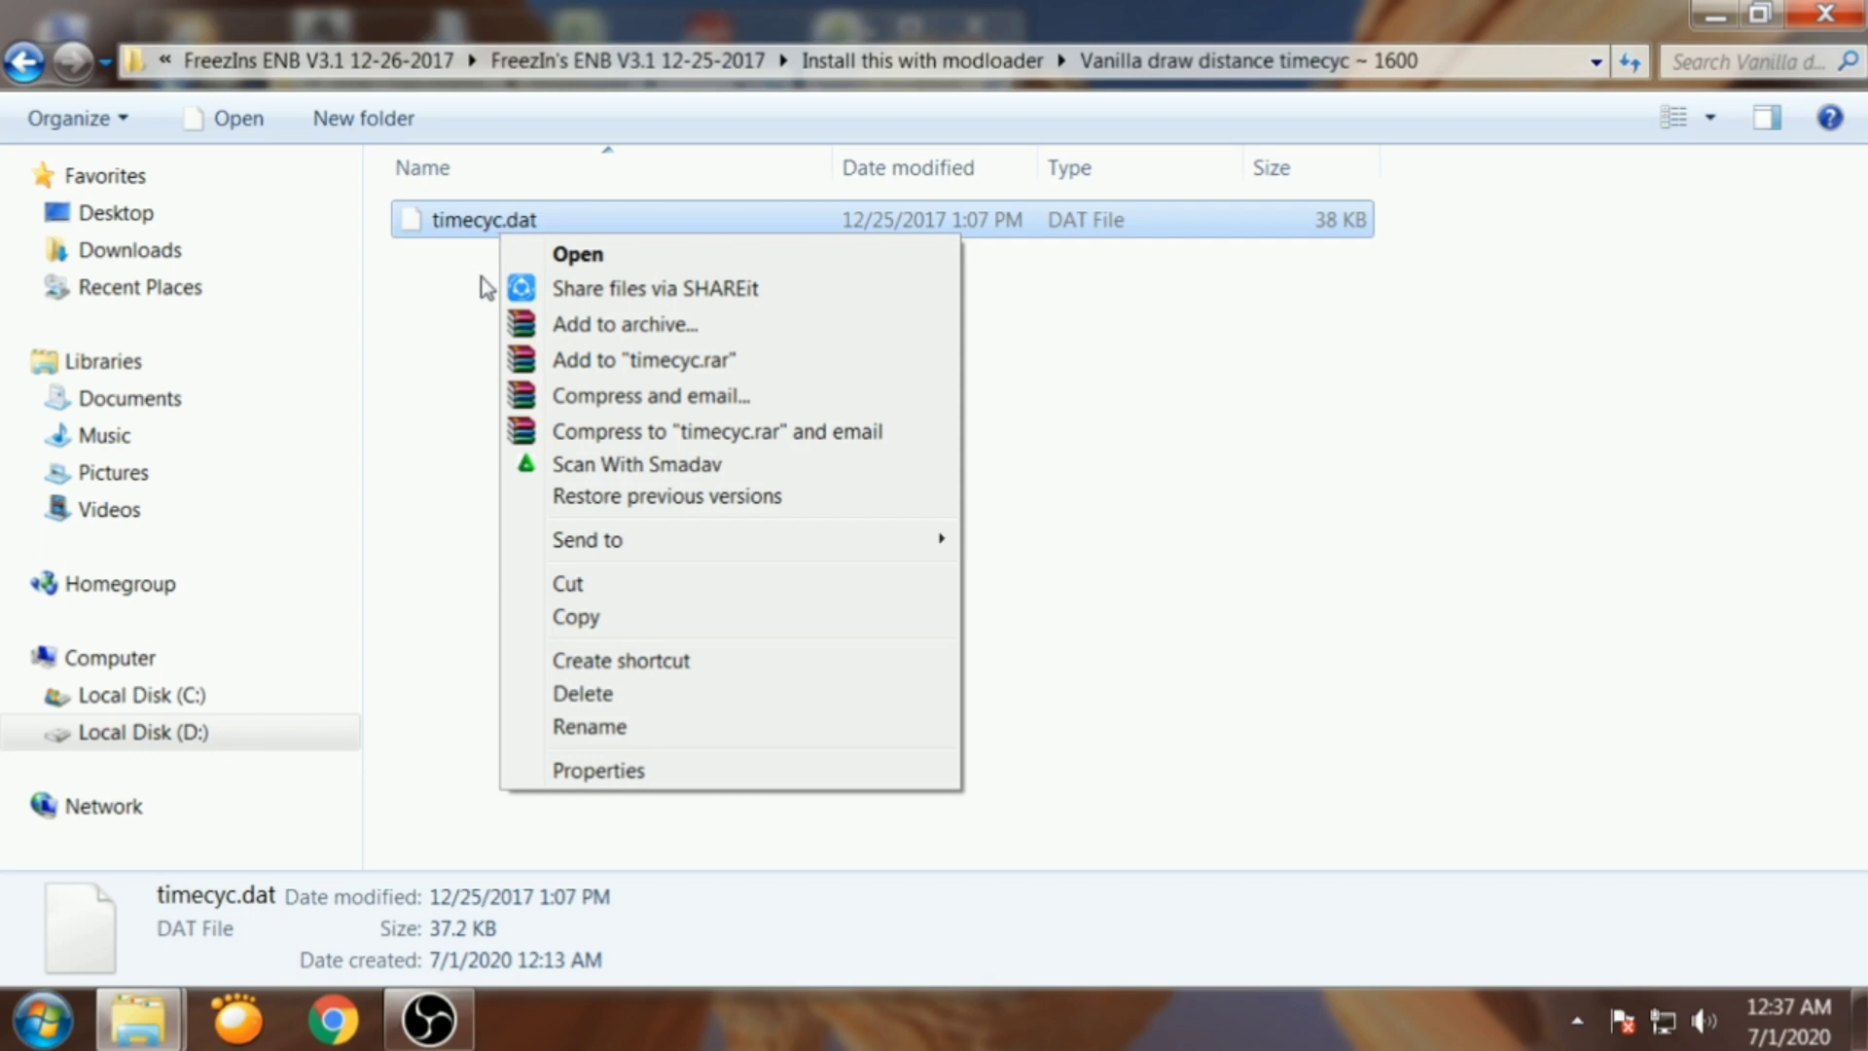
click(558, 618)
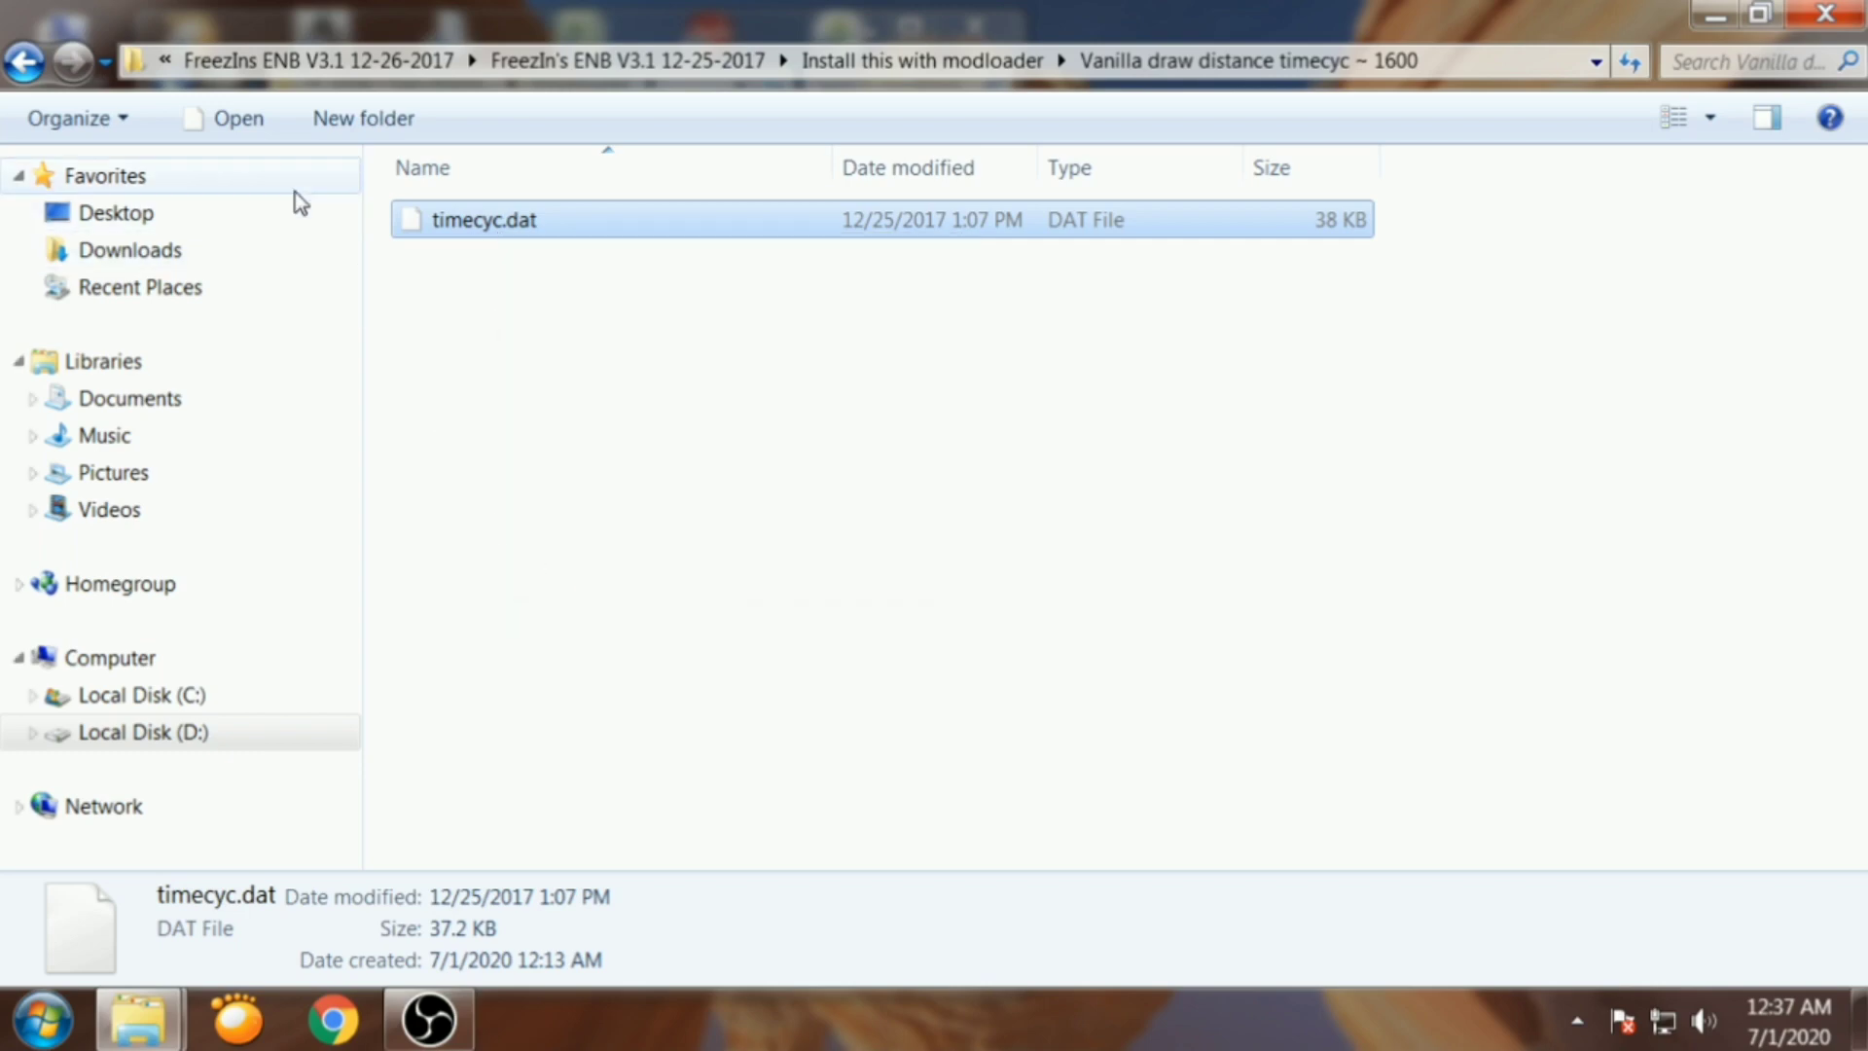
Restore the mod window's size and open the ENB FreezIn folder inside the game's modloader folder
click(1759, 14)
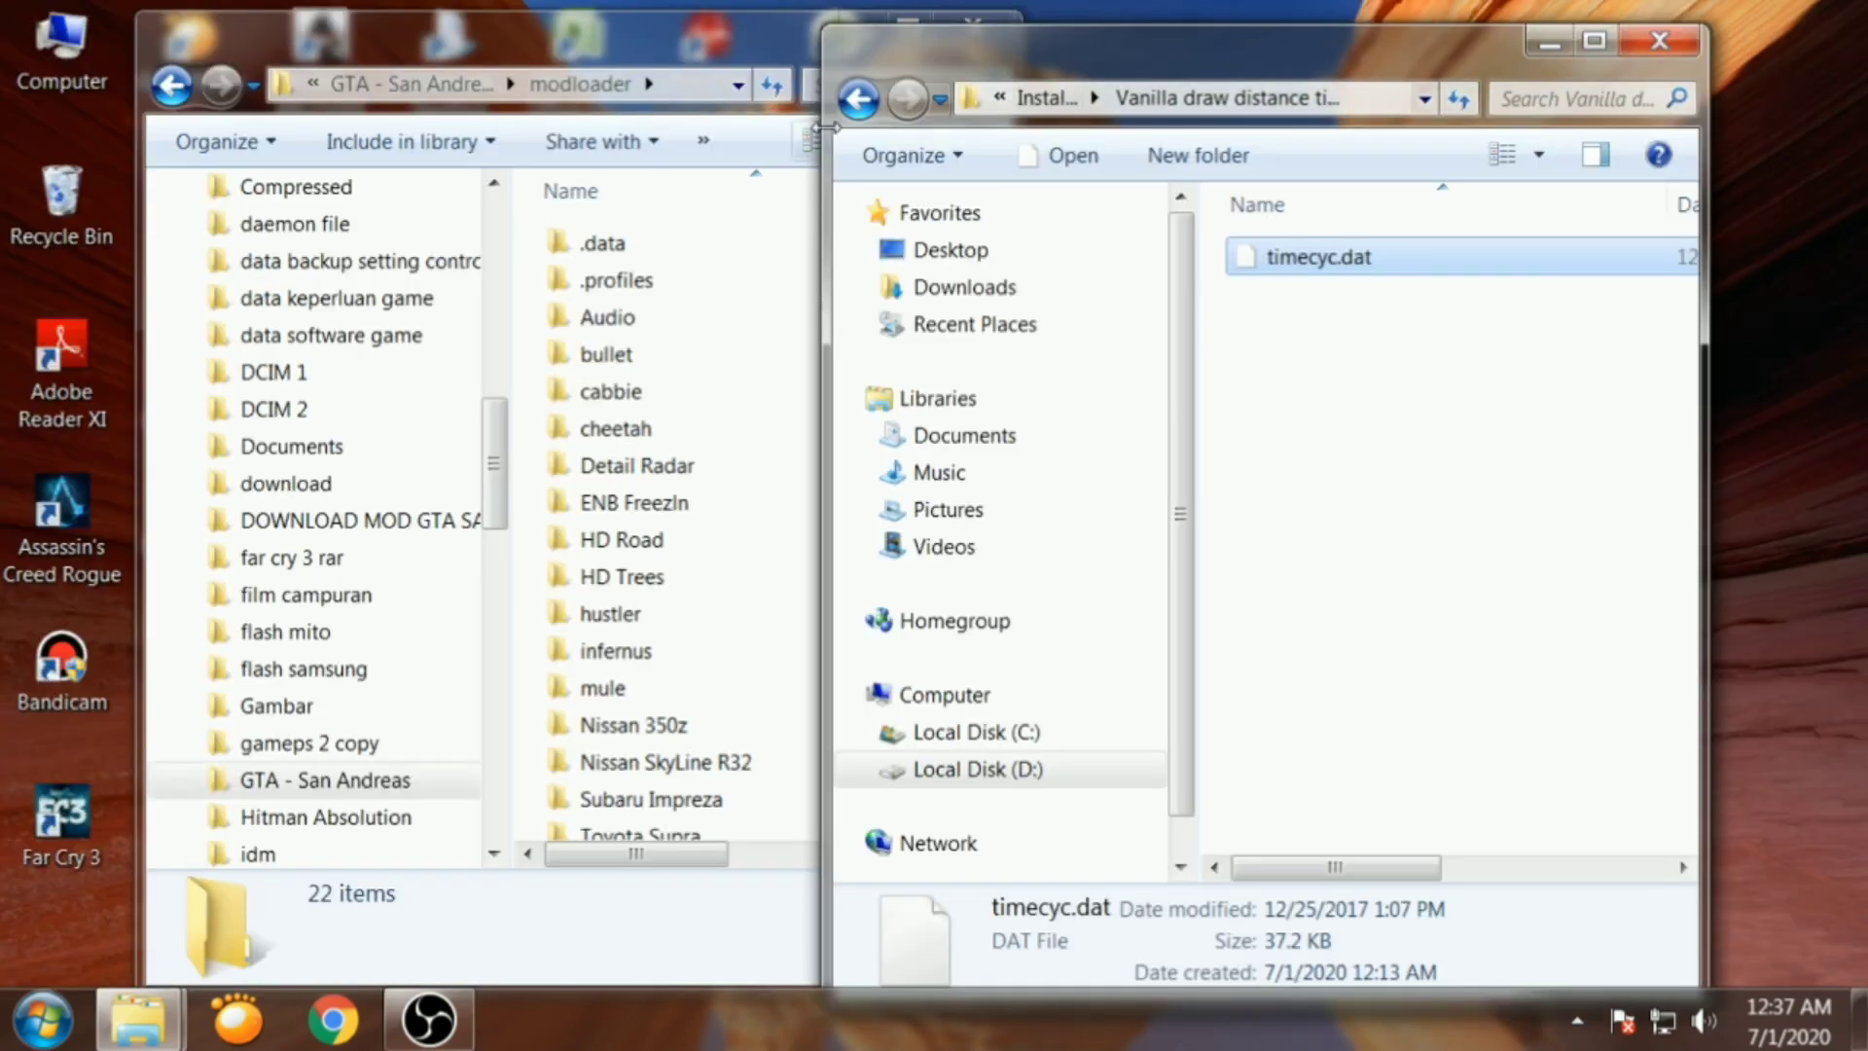
drag(642, 27, 603, 17)
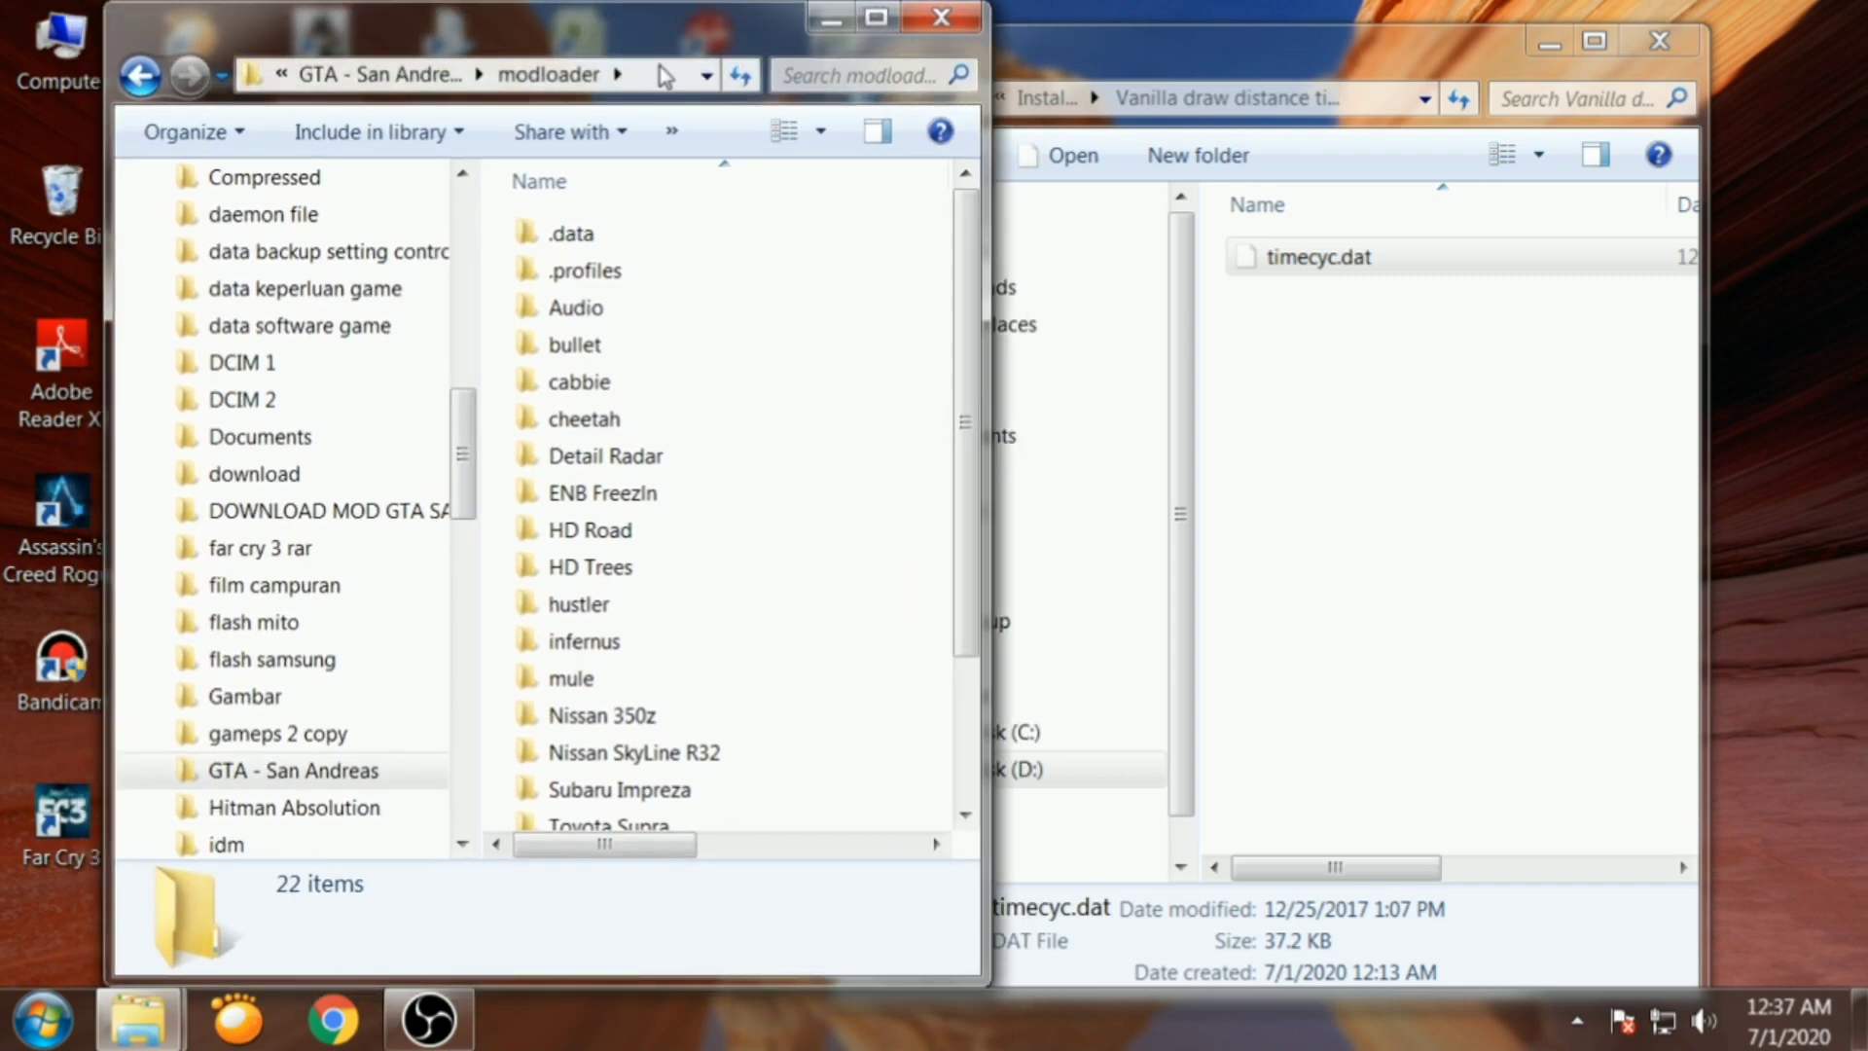
key(BackSpace)
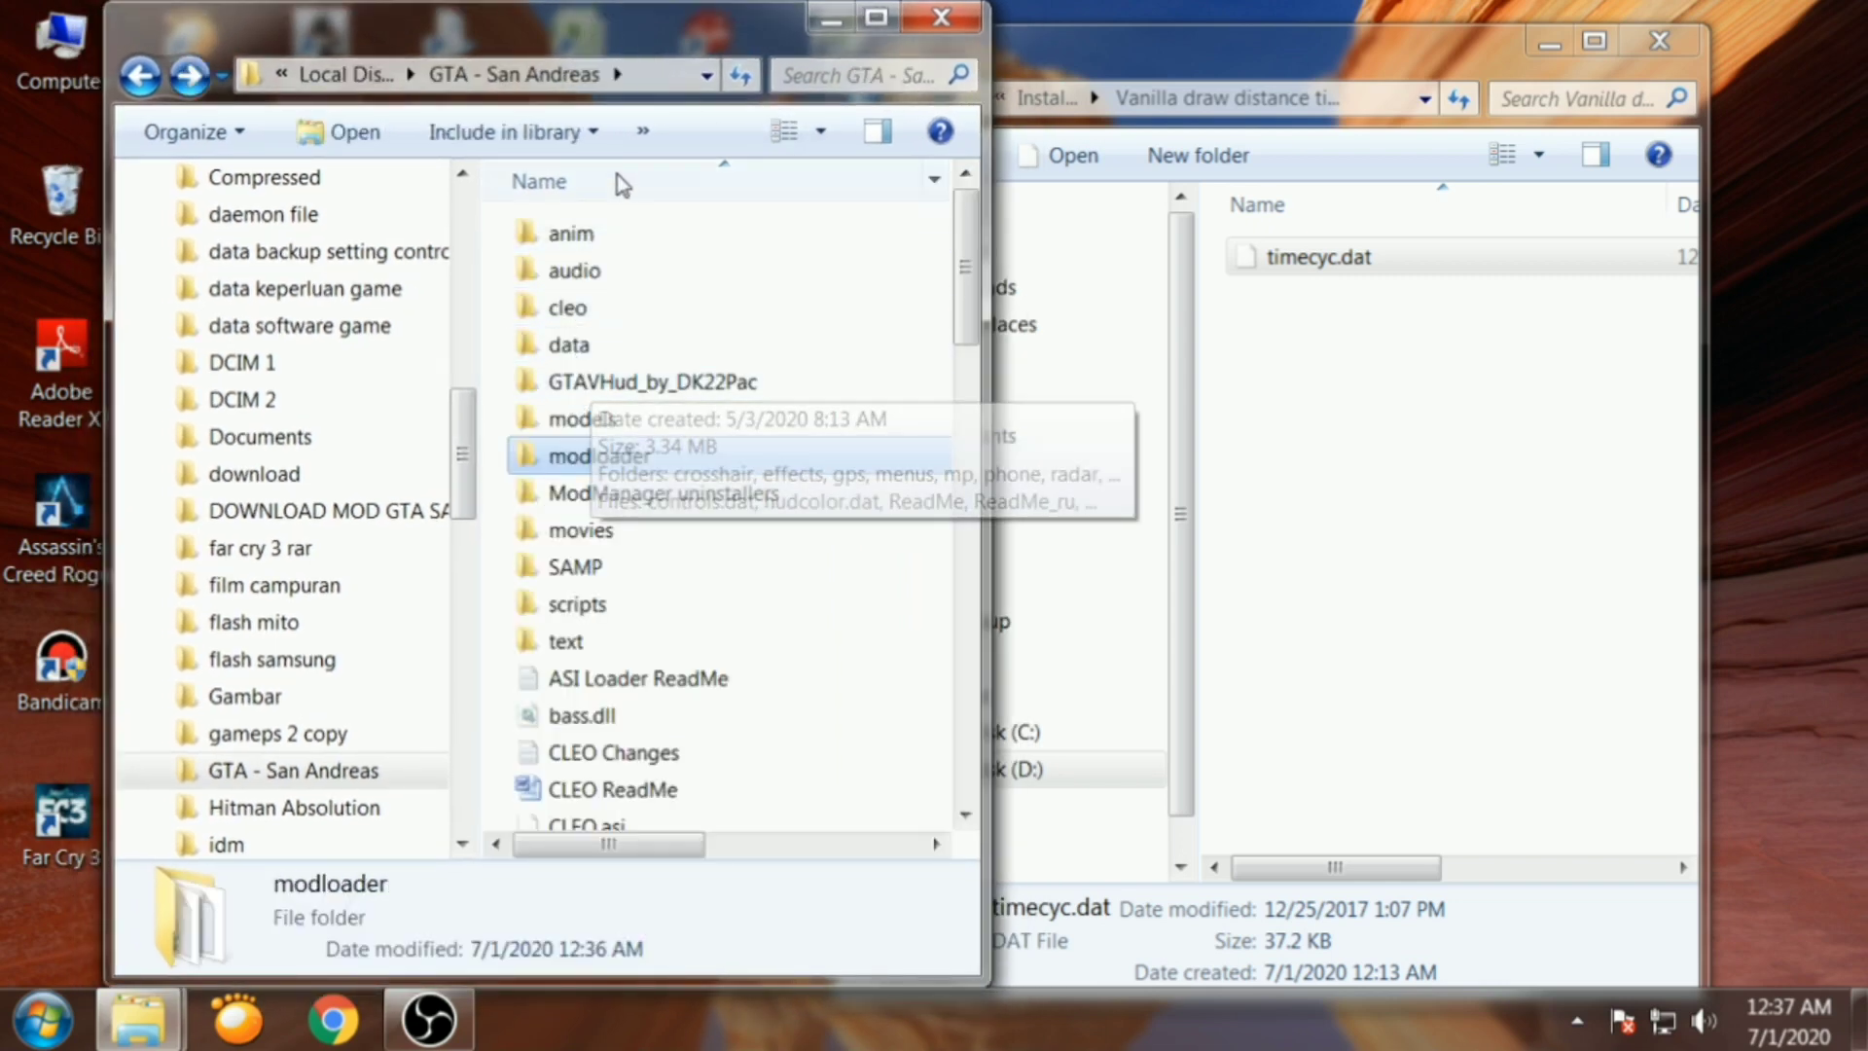
double_click(569, 471)
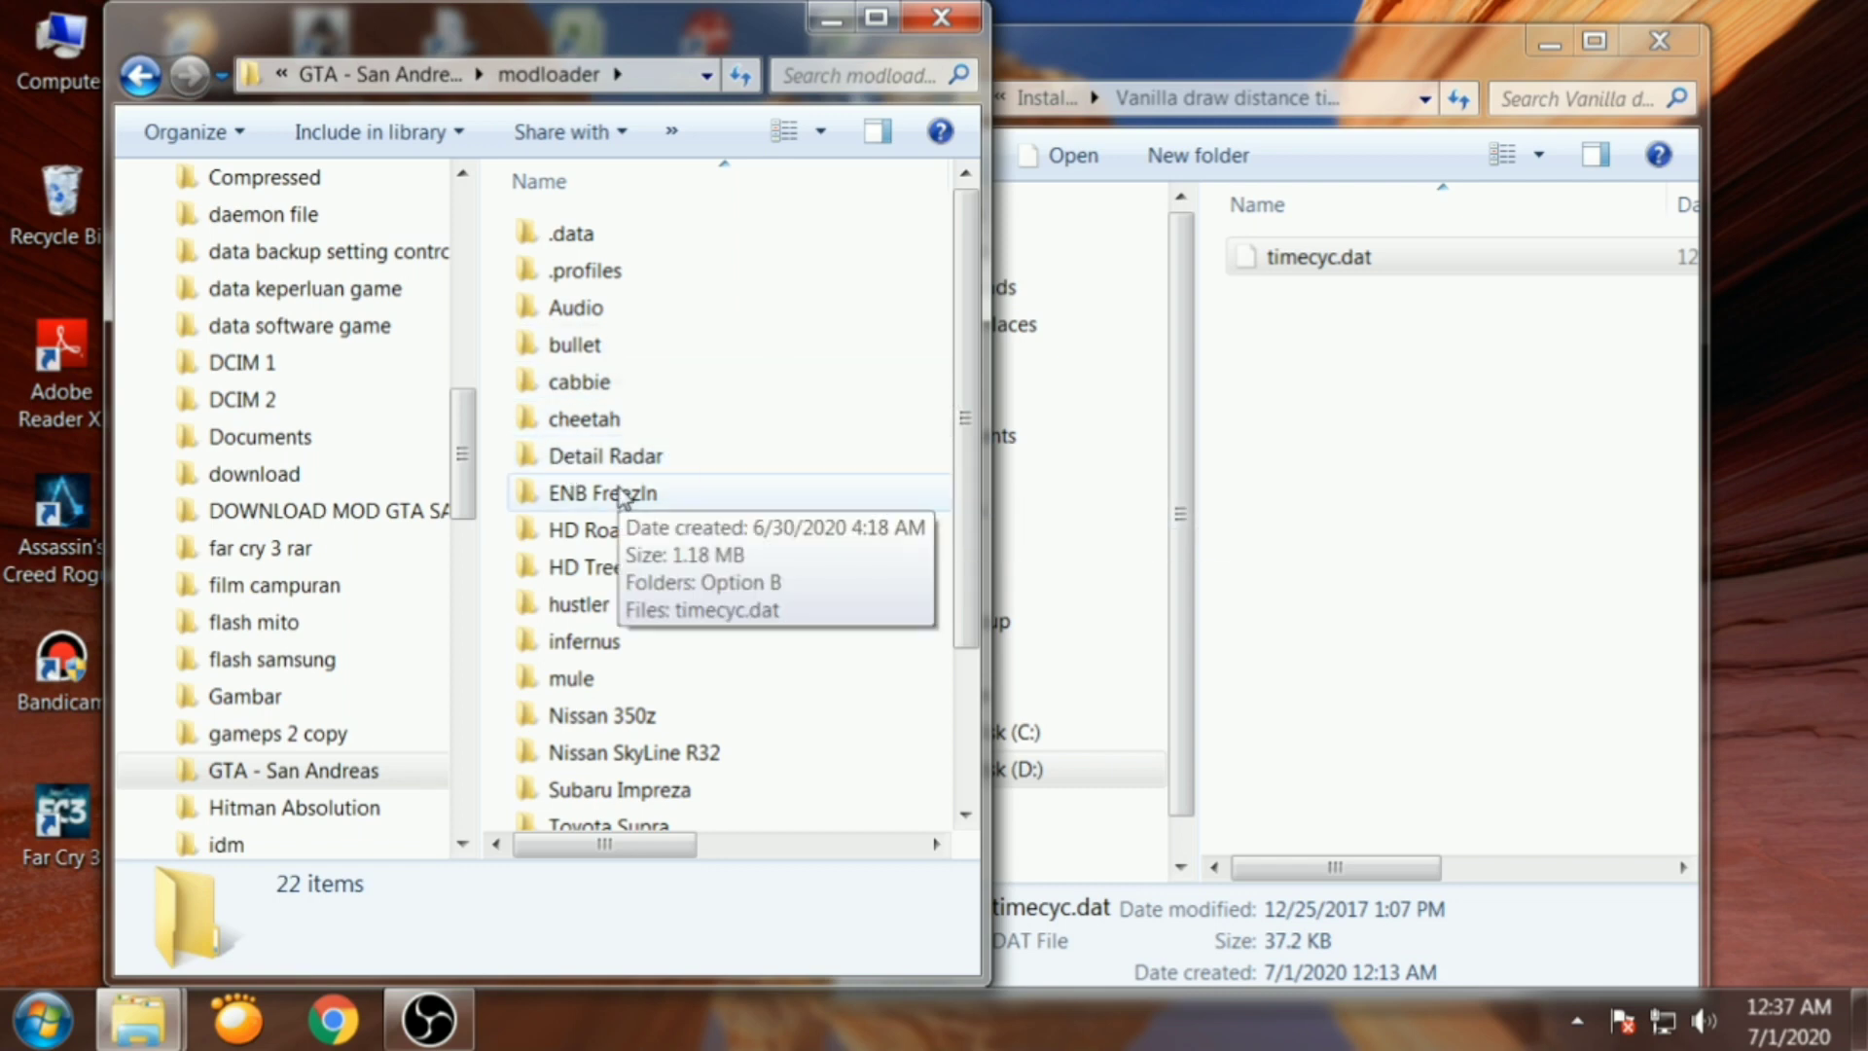
double_click(623, 493)
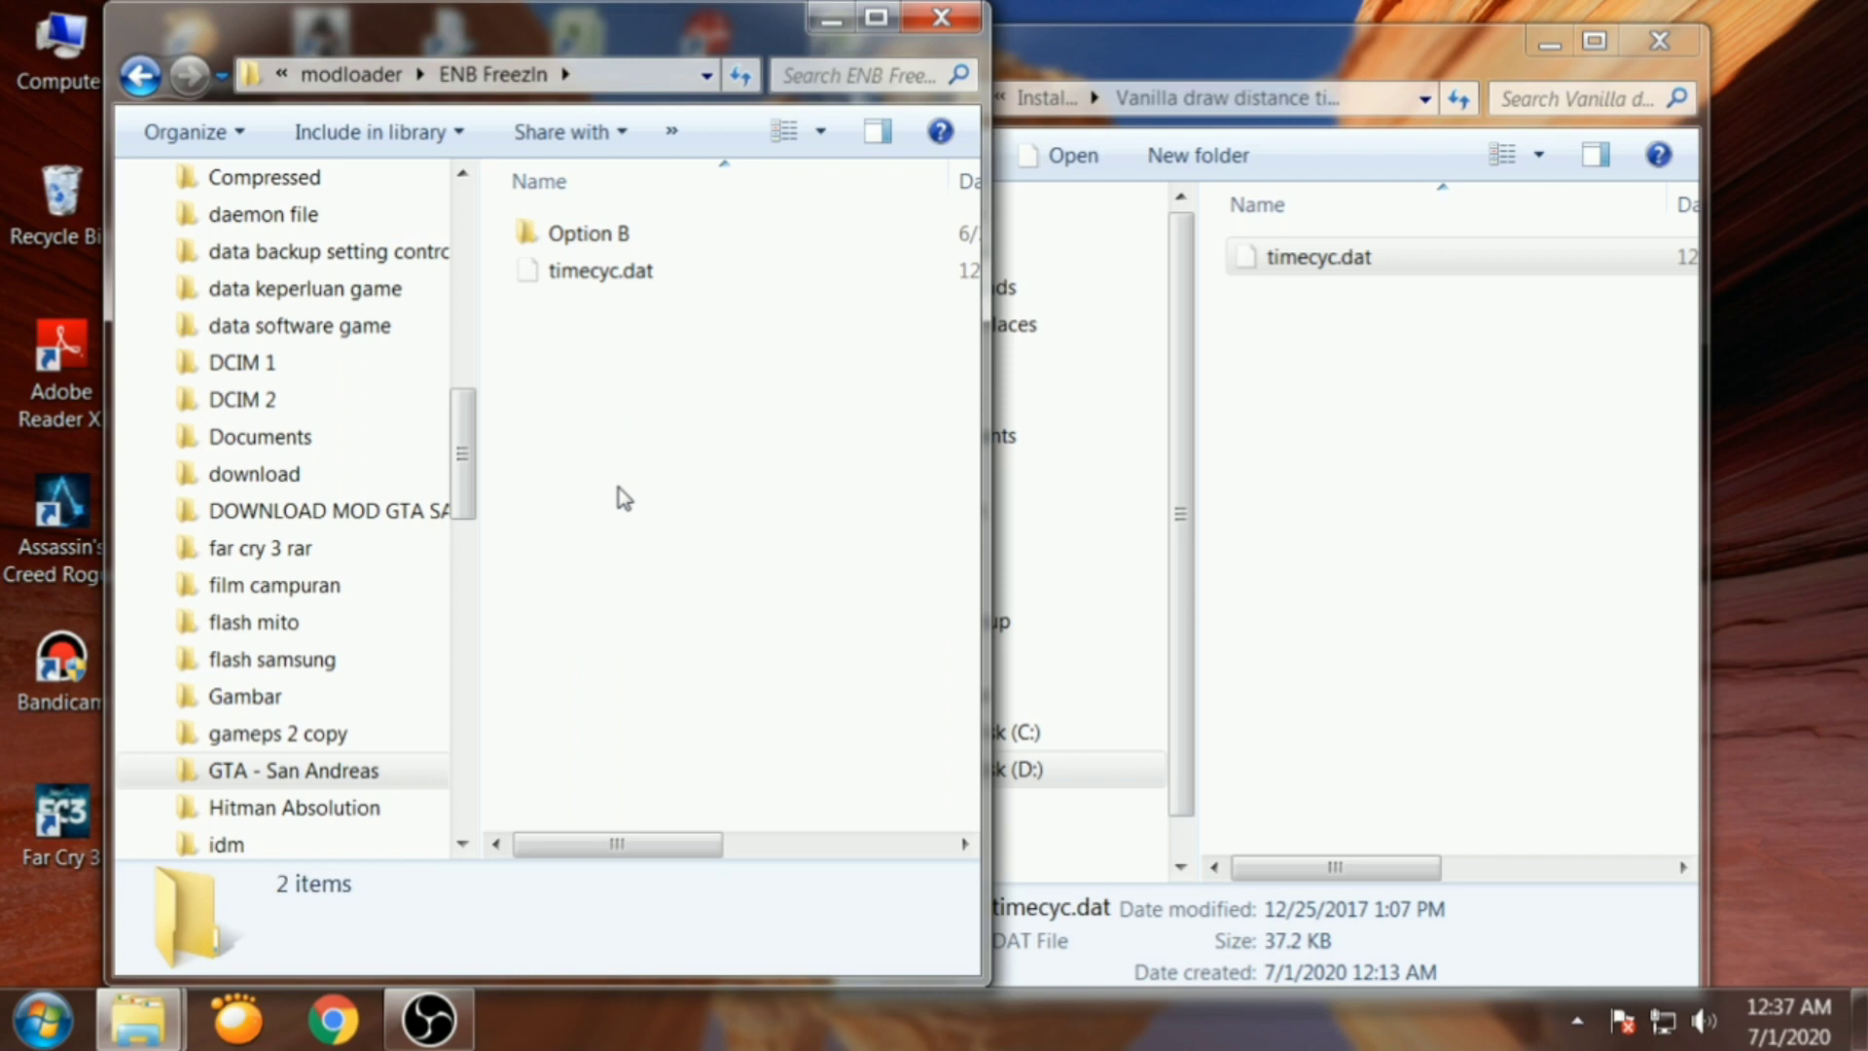
Try to paste the copied timecyc.dat into the ENB FreezIn folder, cancelling instead of replacing the existing file
right_click(631, 371)
click(699, 574)
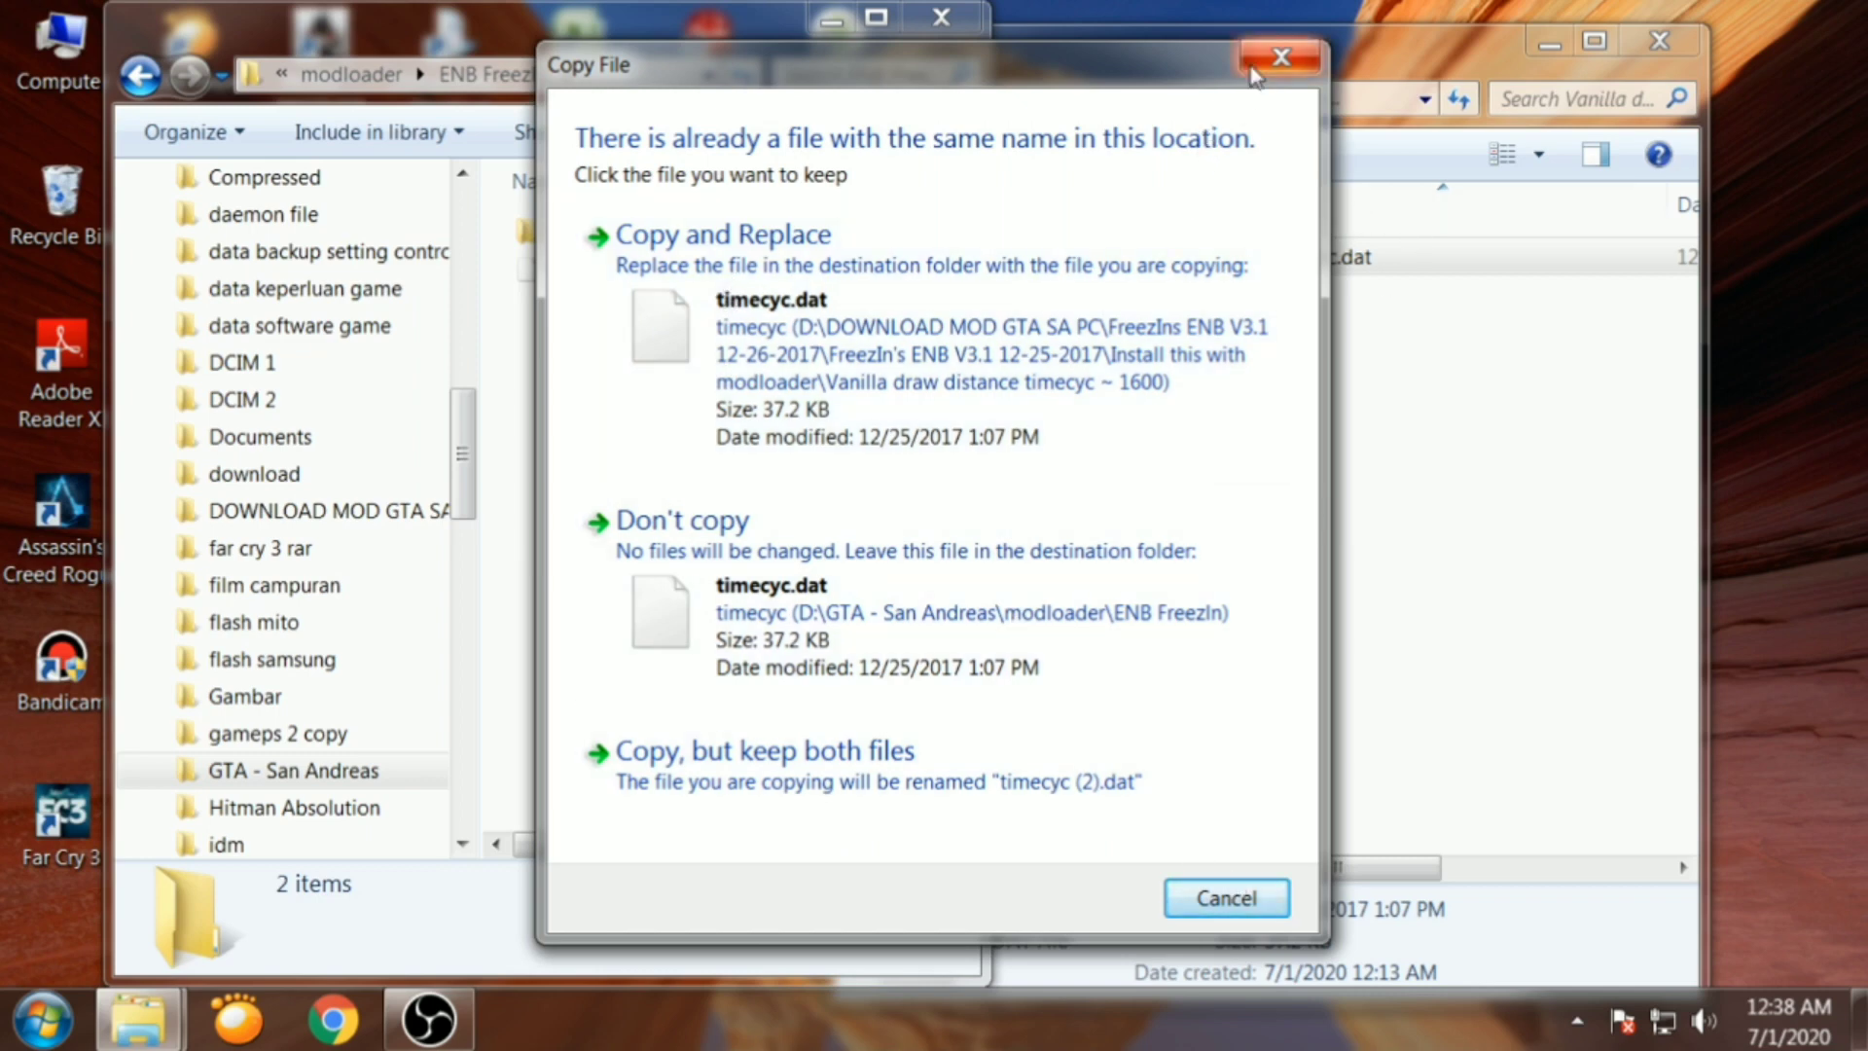
click(1257, 68)
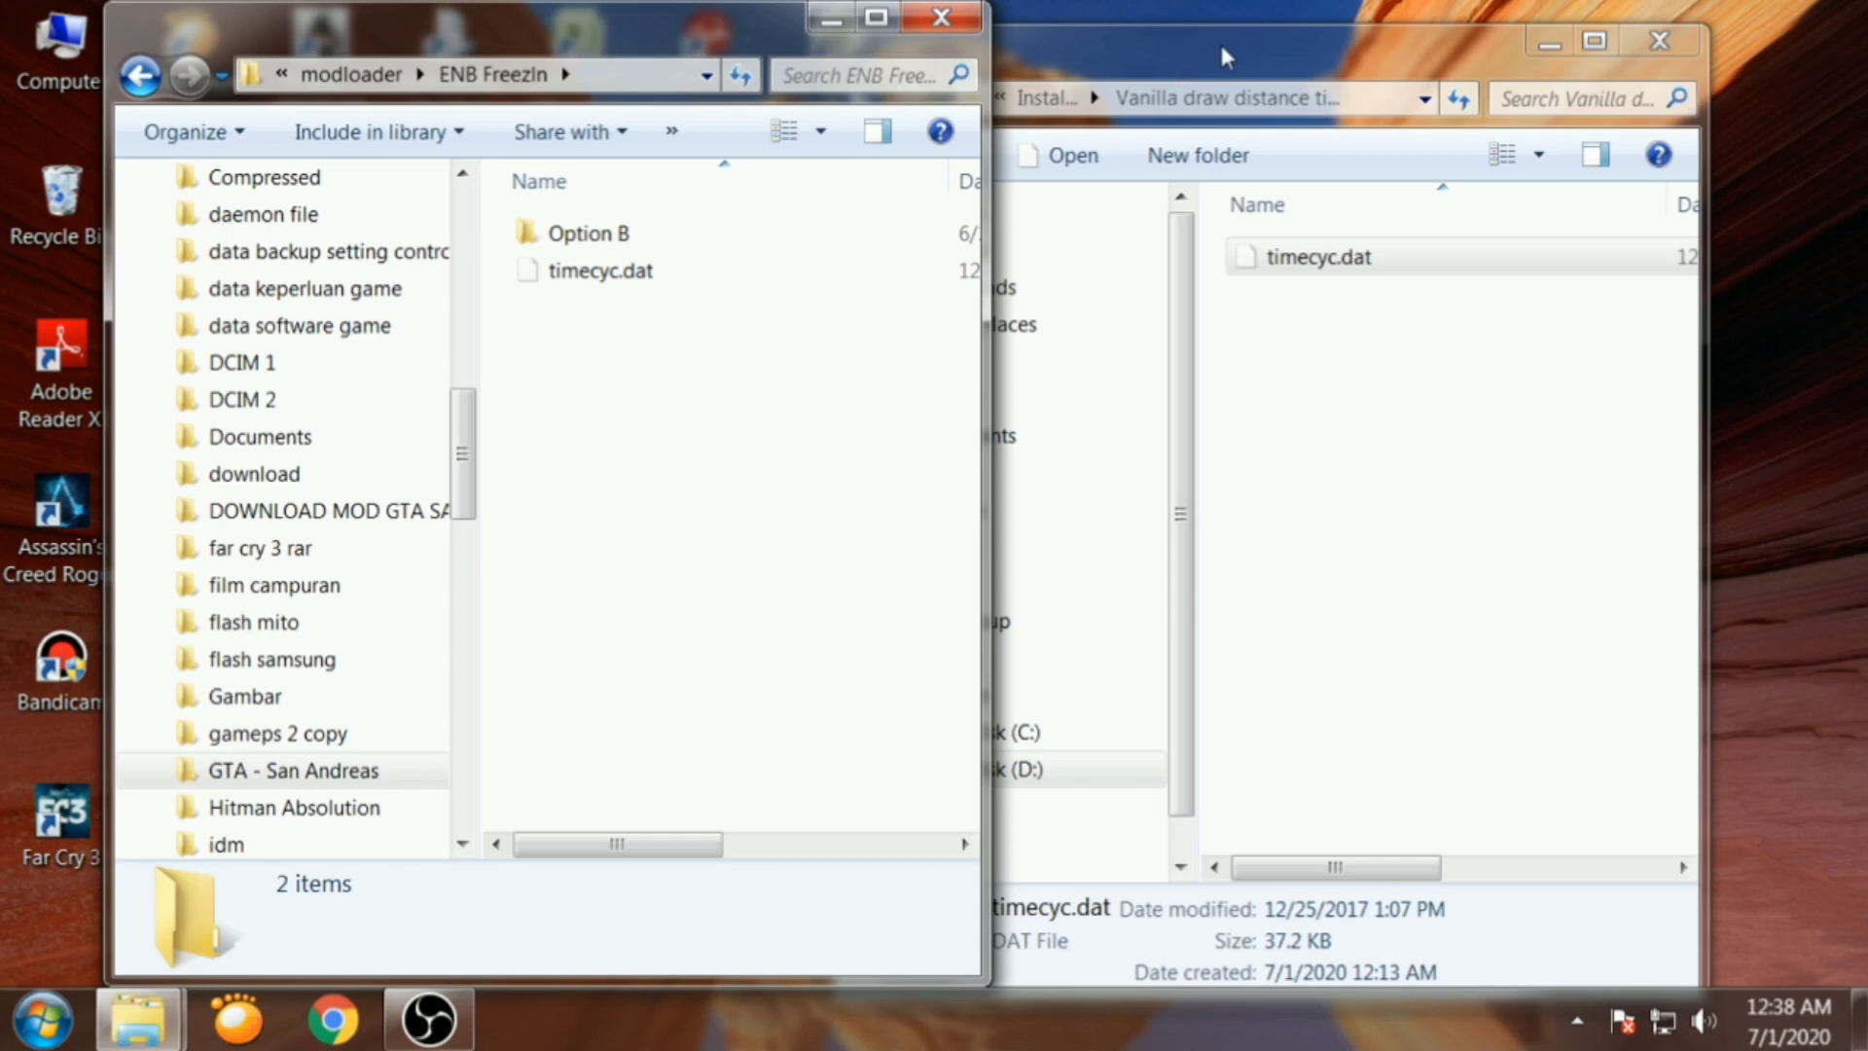
Return the mod window to the FreezIn's ENB V3.1 12-25-2017 folder, maximize it and open the Clouds folder
mouse_move(1218, 39)
mouse_down()
mouse_move(1280, 31)
mouse_move(1203, 20)
mouse_up()
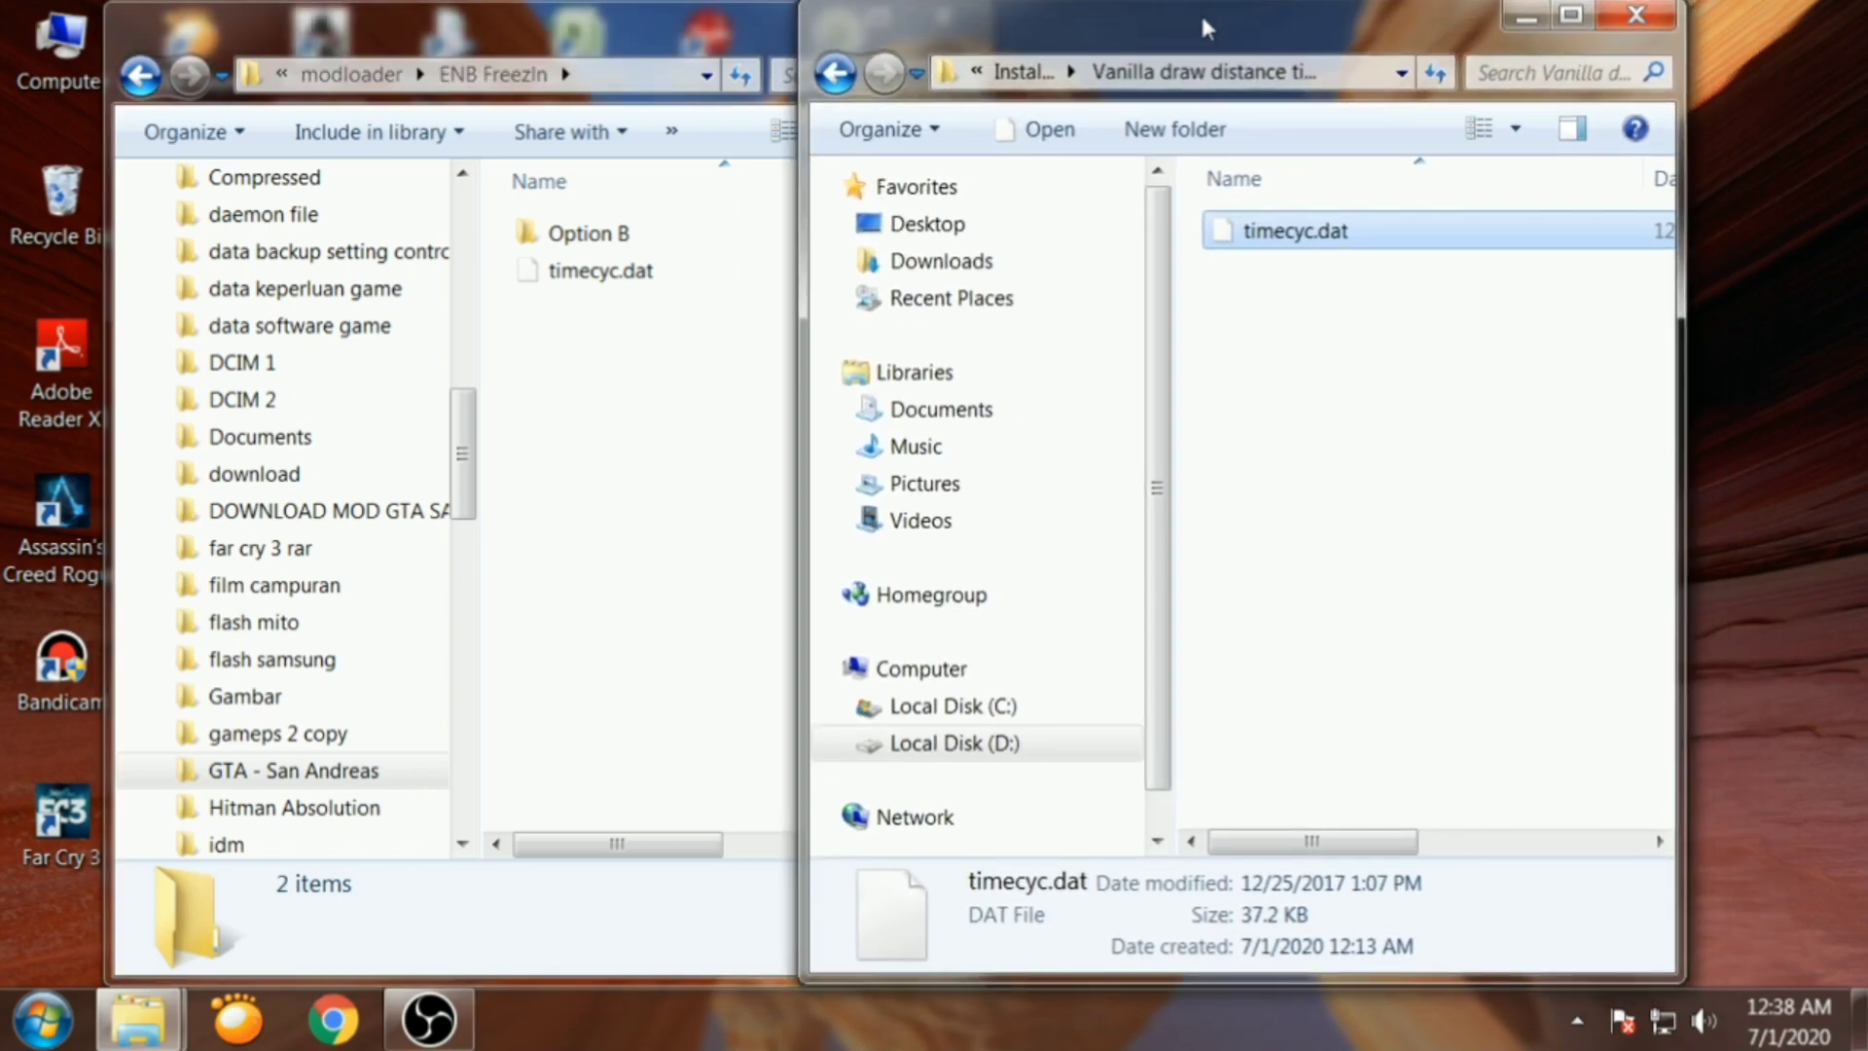
key(BackSpace)
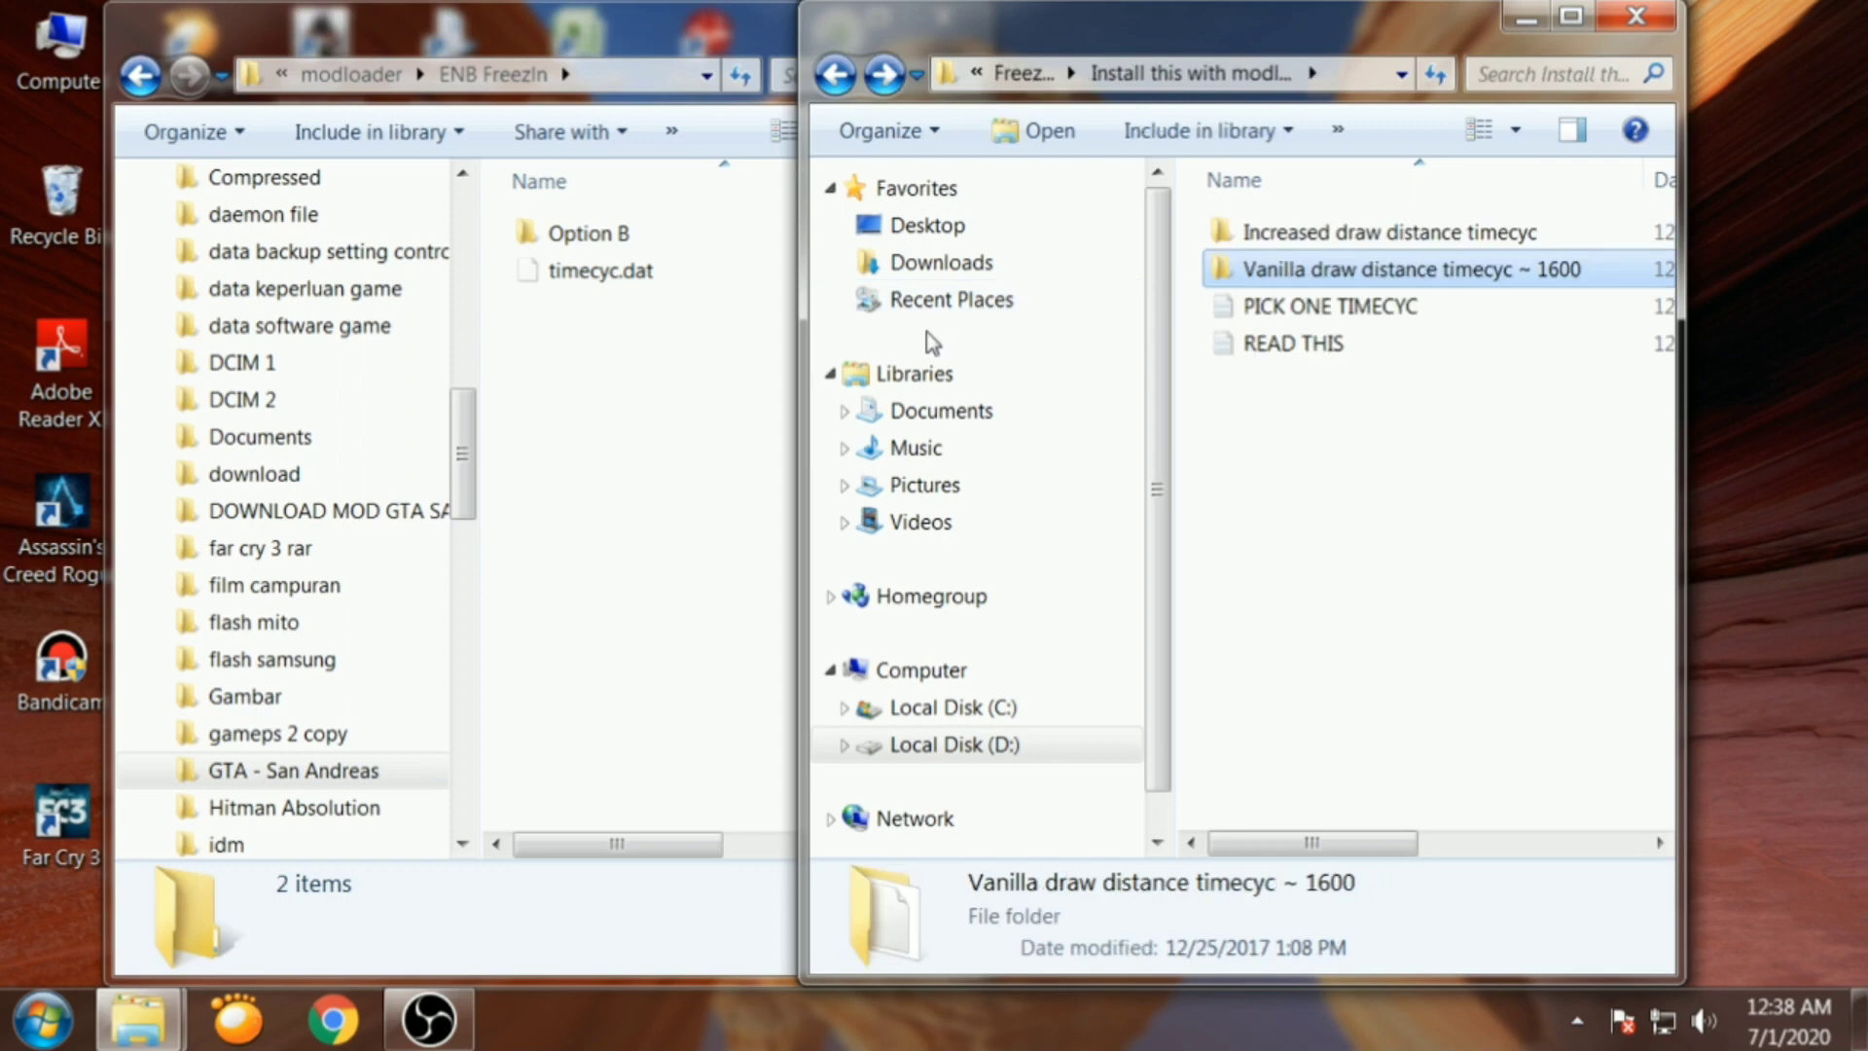
key(BackSpace)
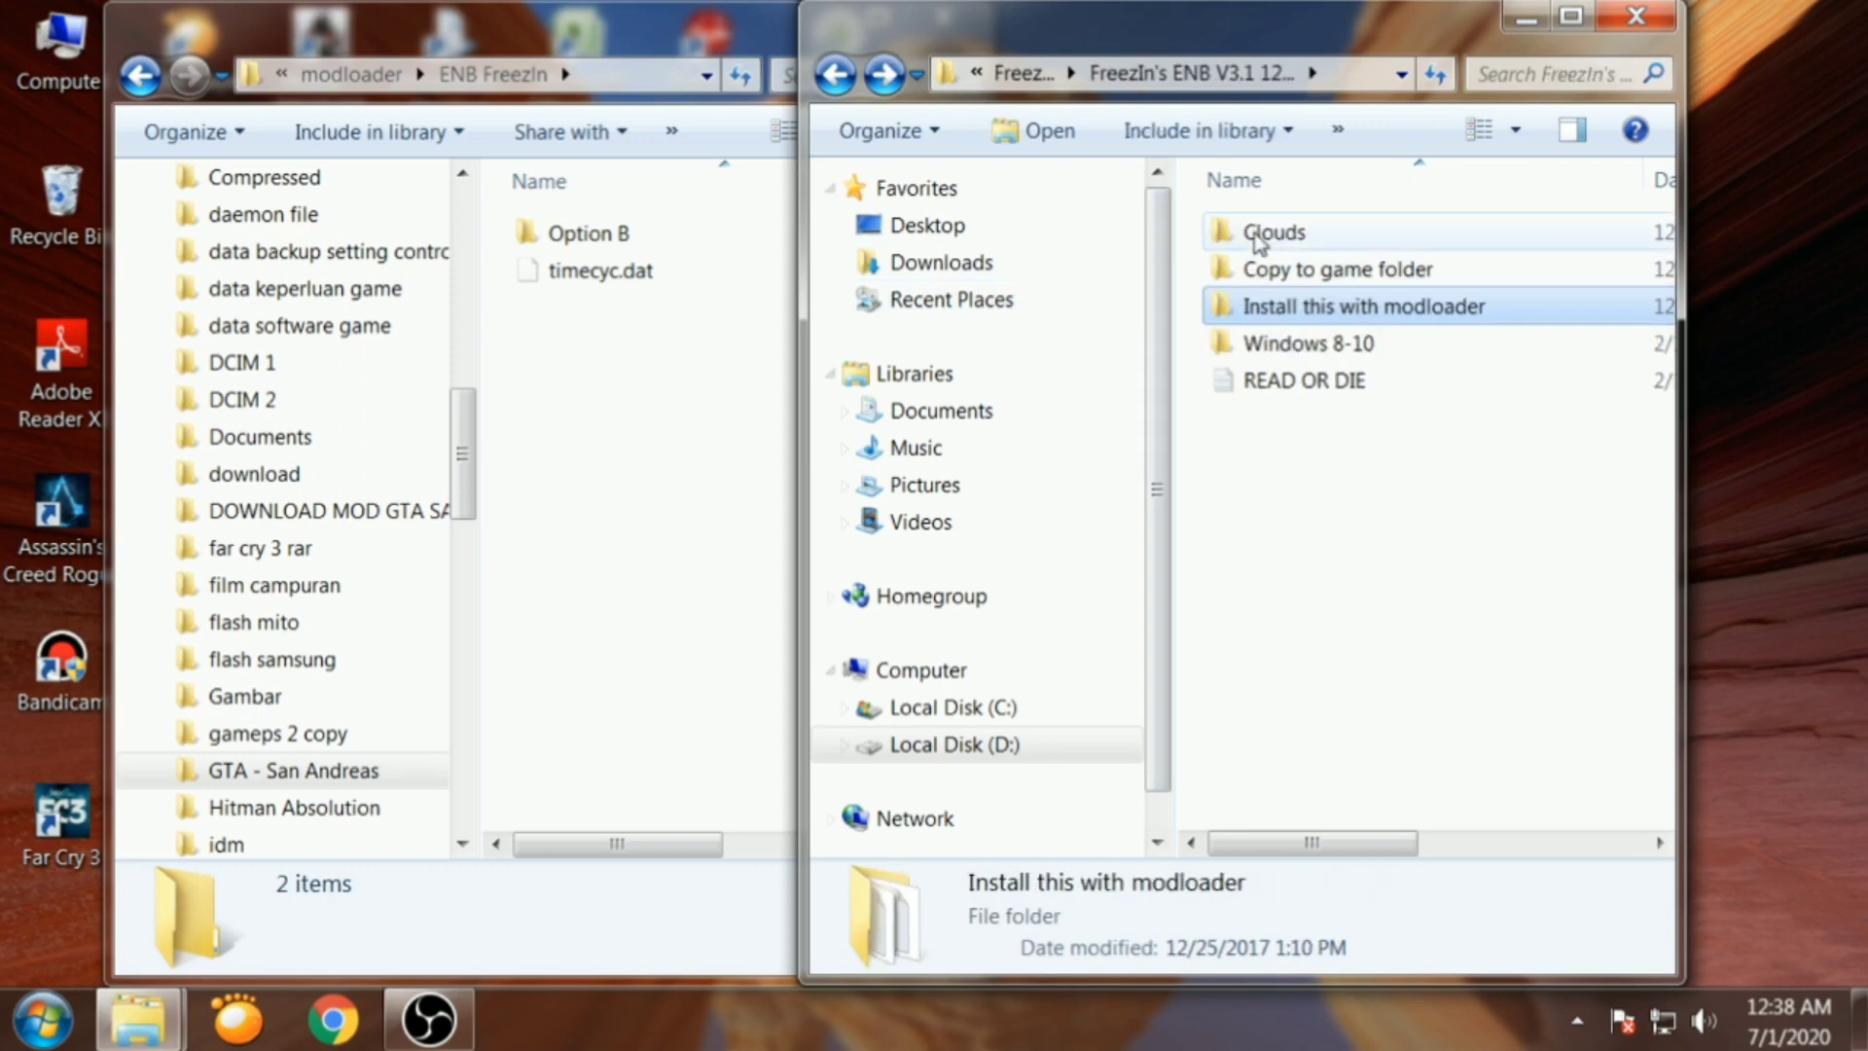
click(1570, 15)
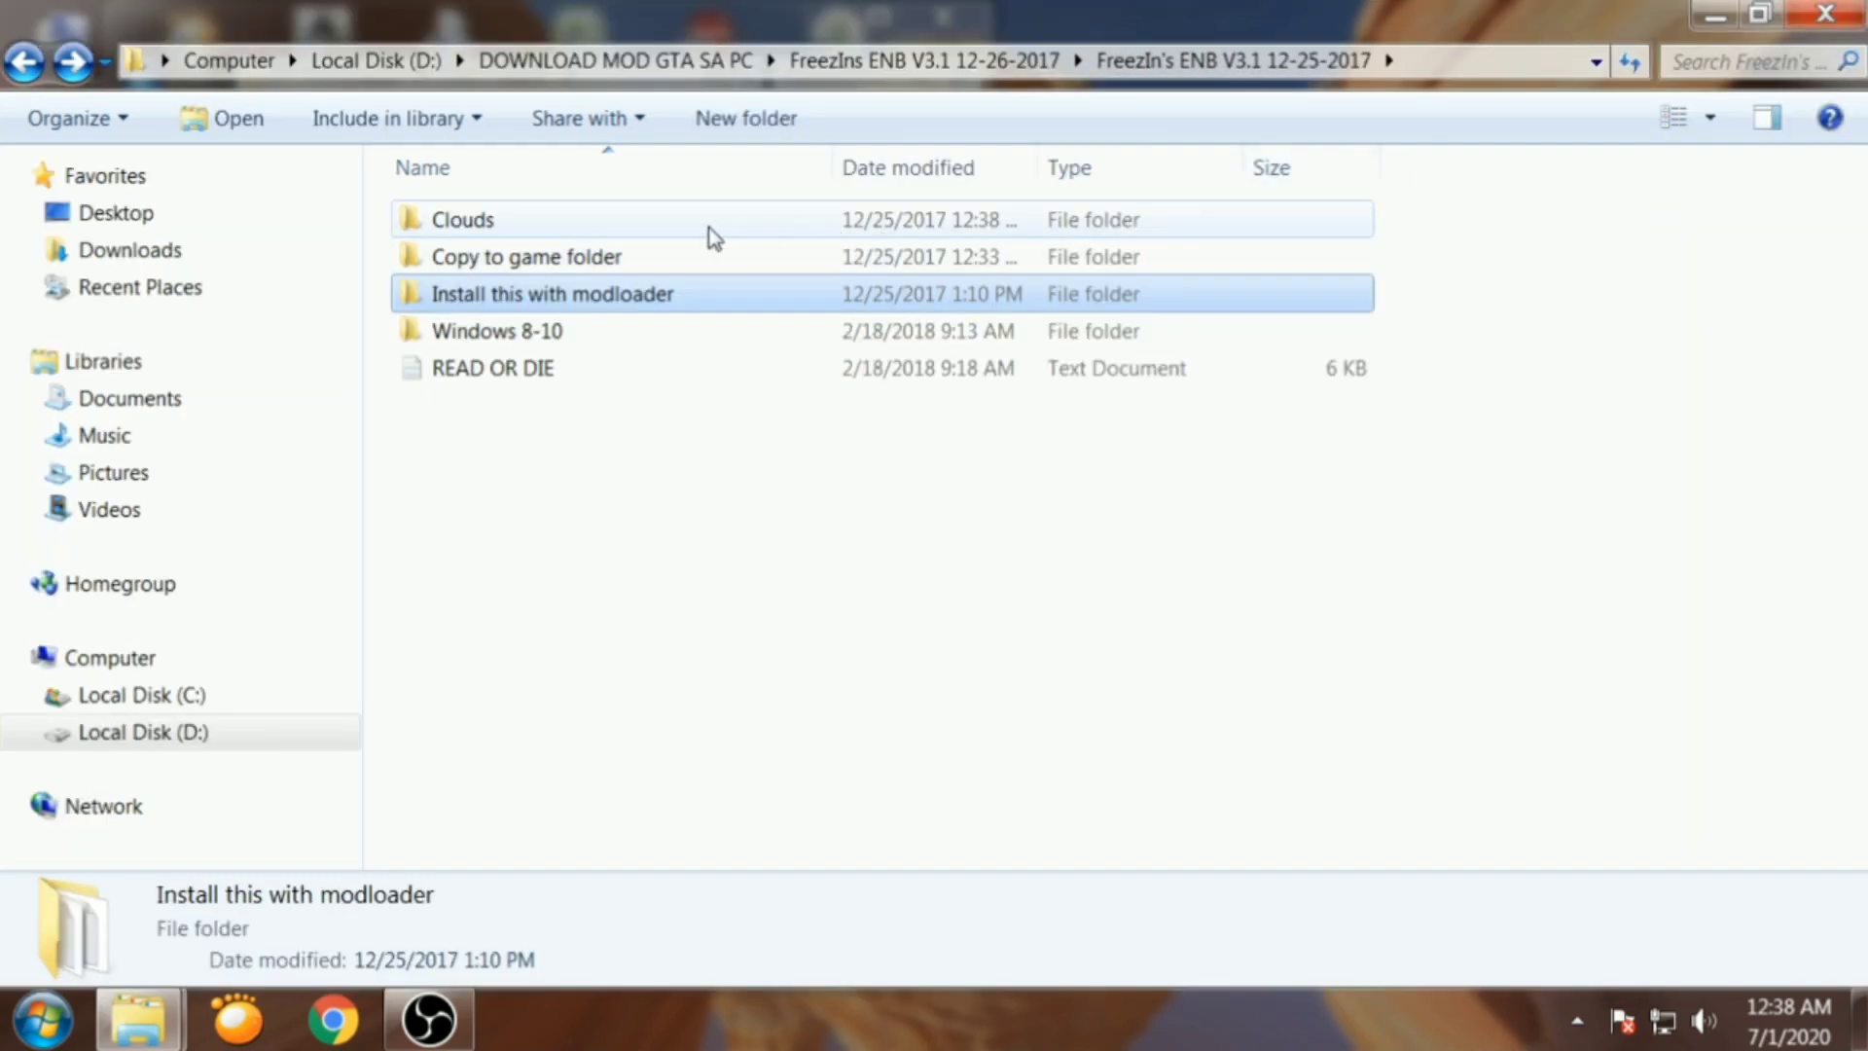
double_click(656, 230)
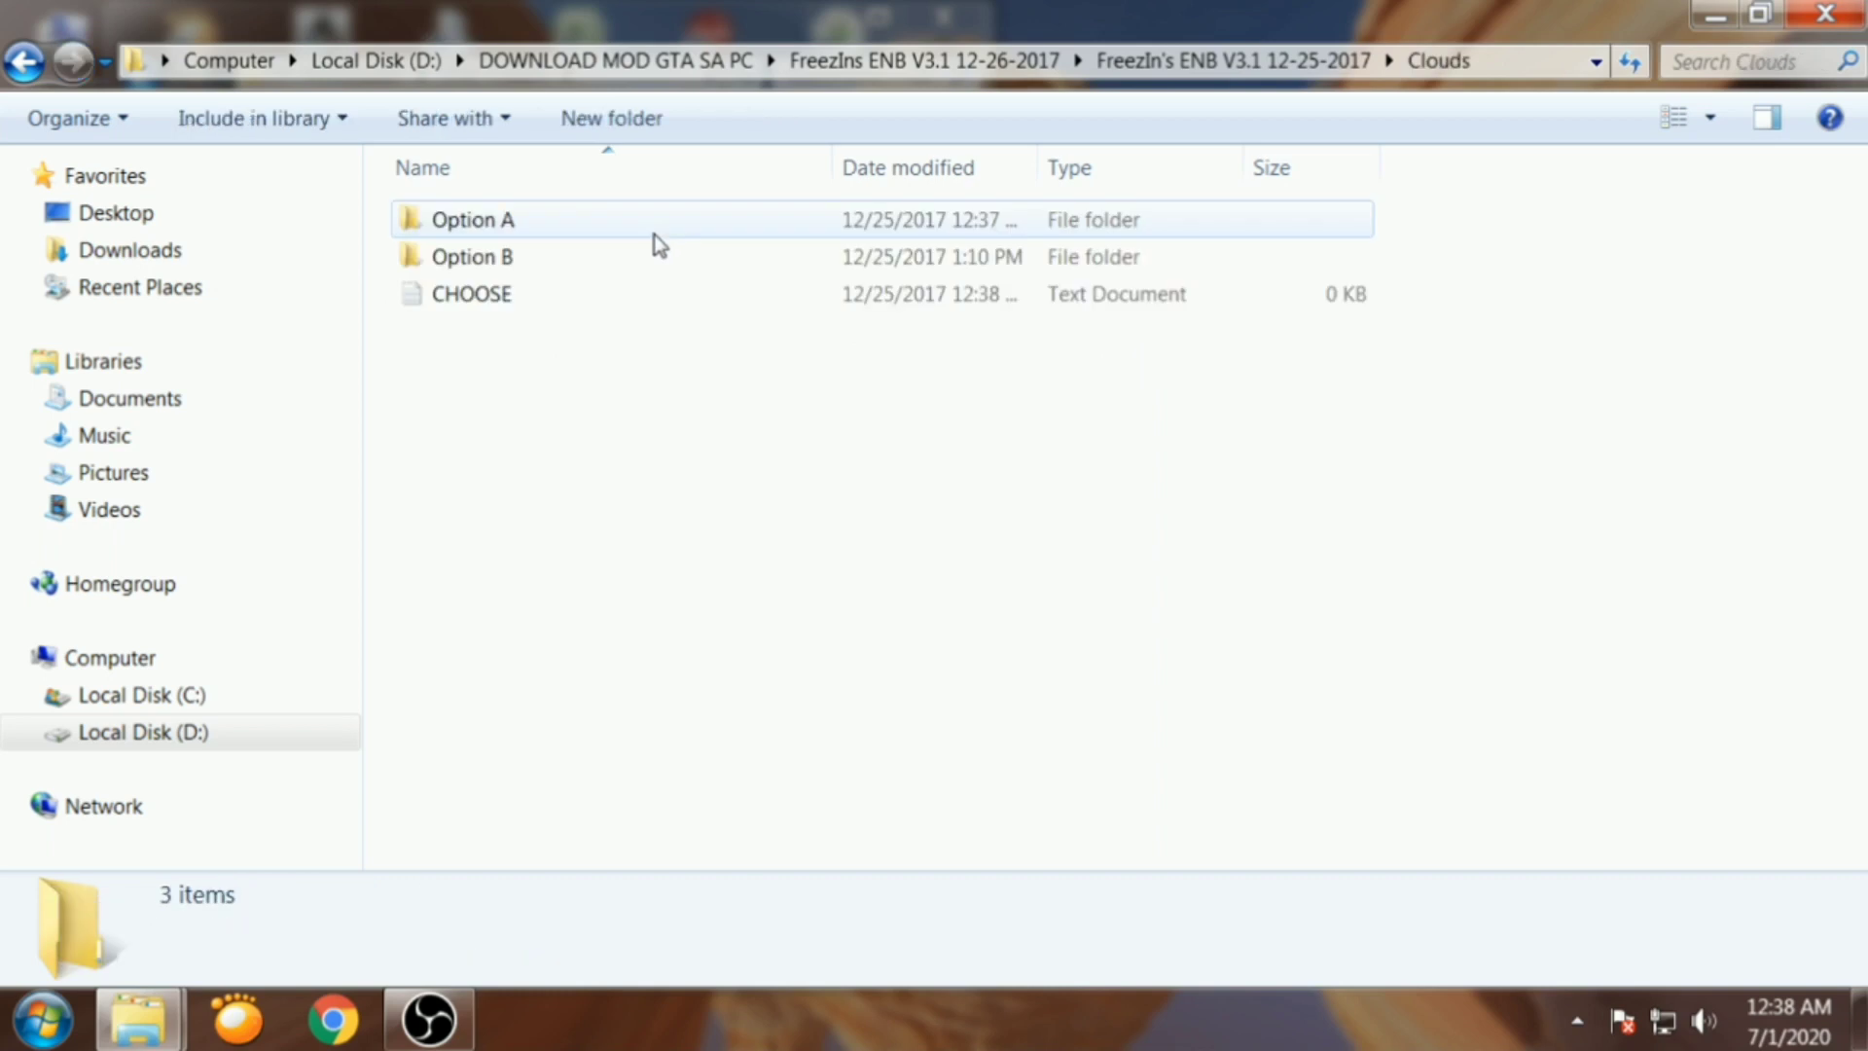
Check the contents of the Option B clouds folder and copy the whole Option B folder
double_click(510, 265)
key(BackSpace)
double_click(470, 265)
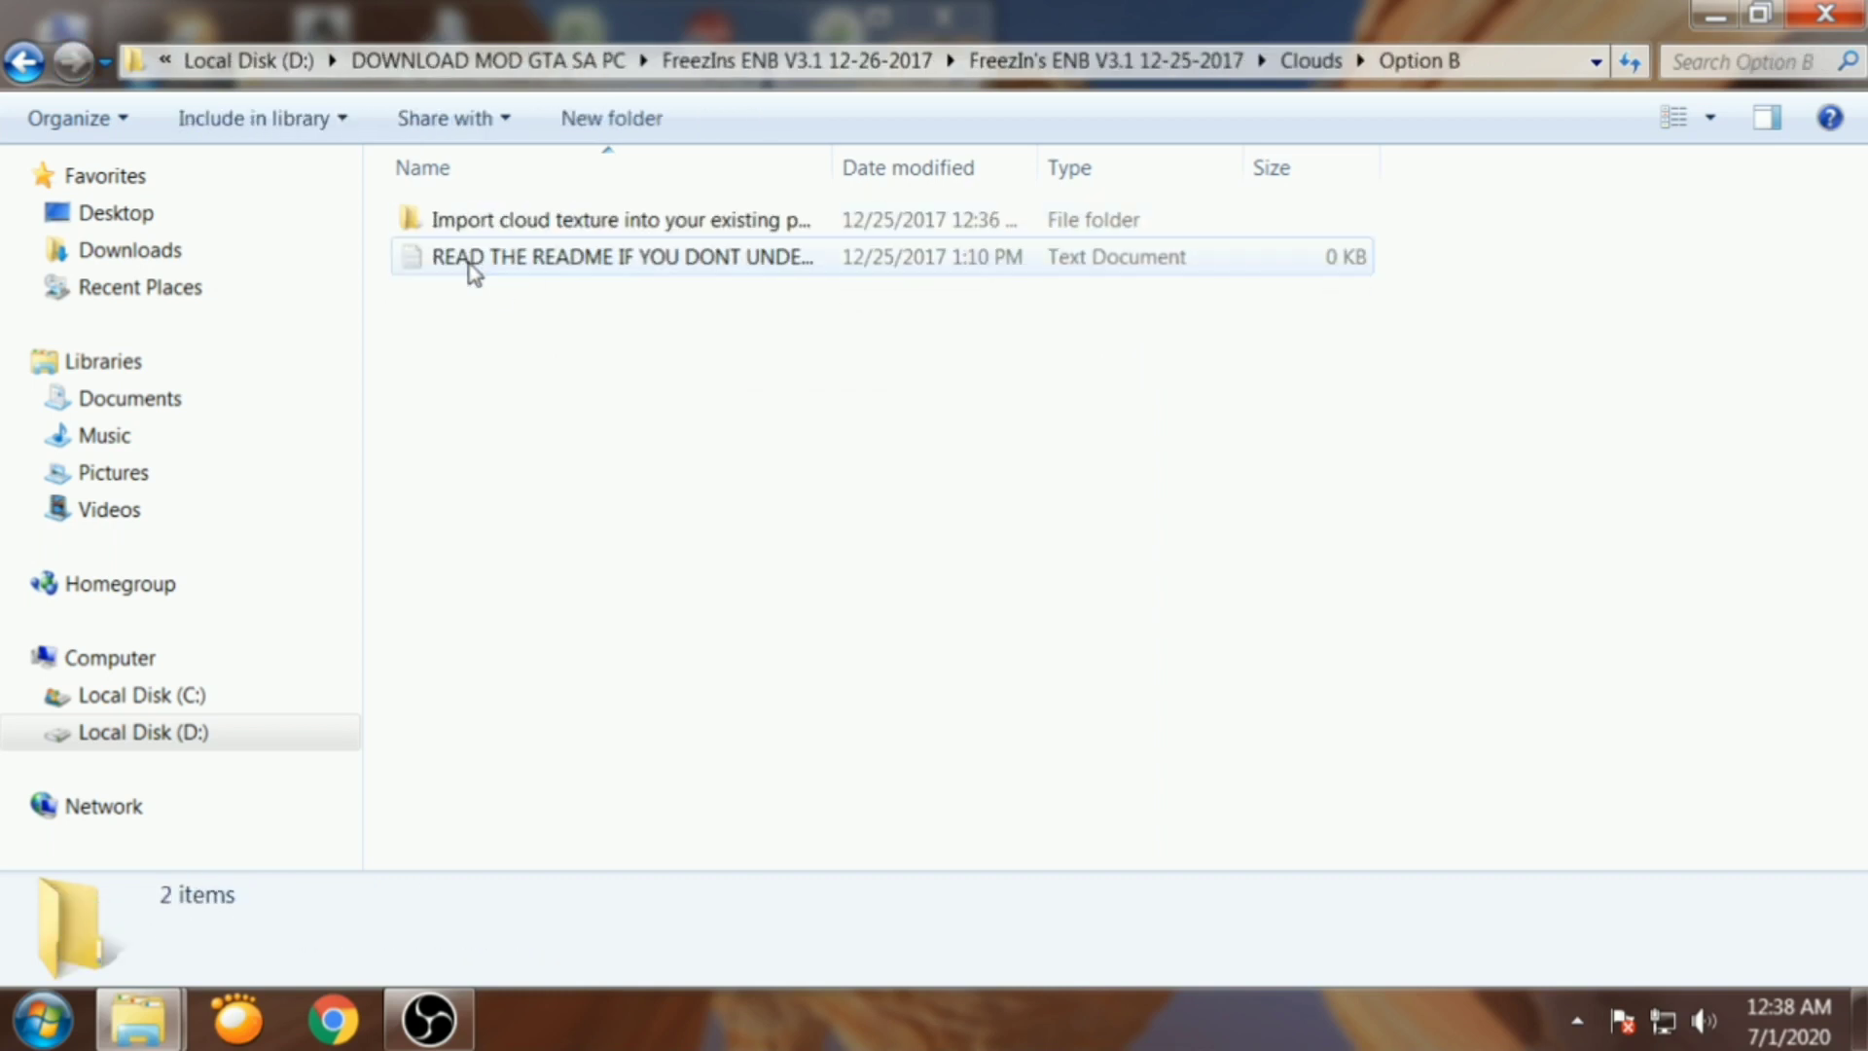
click(467, 218)
key(BackSpace)
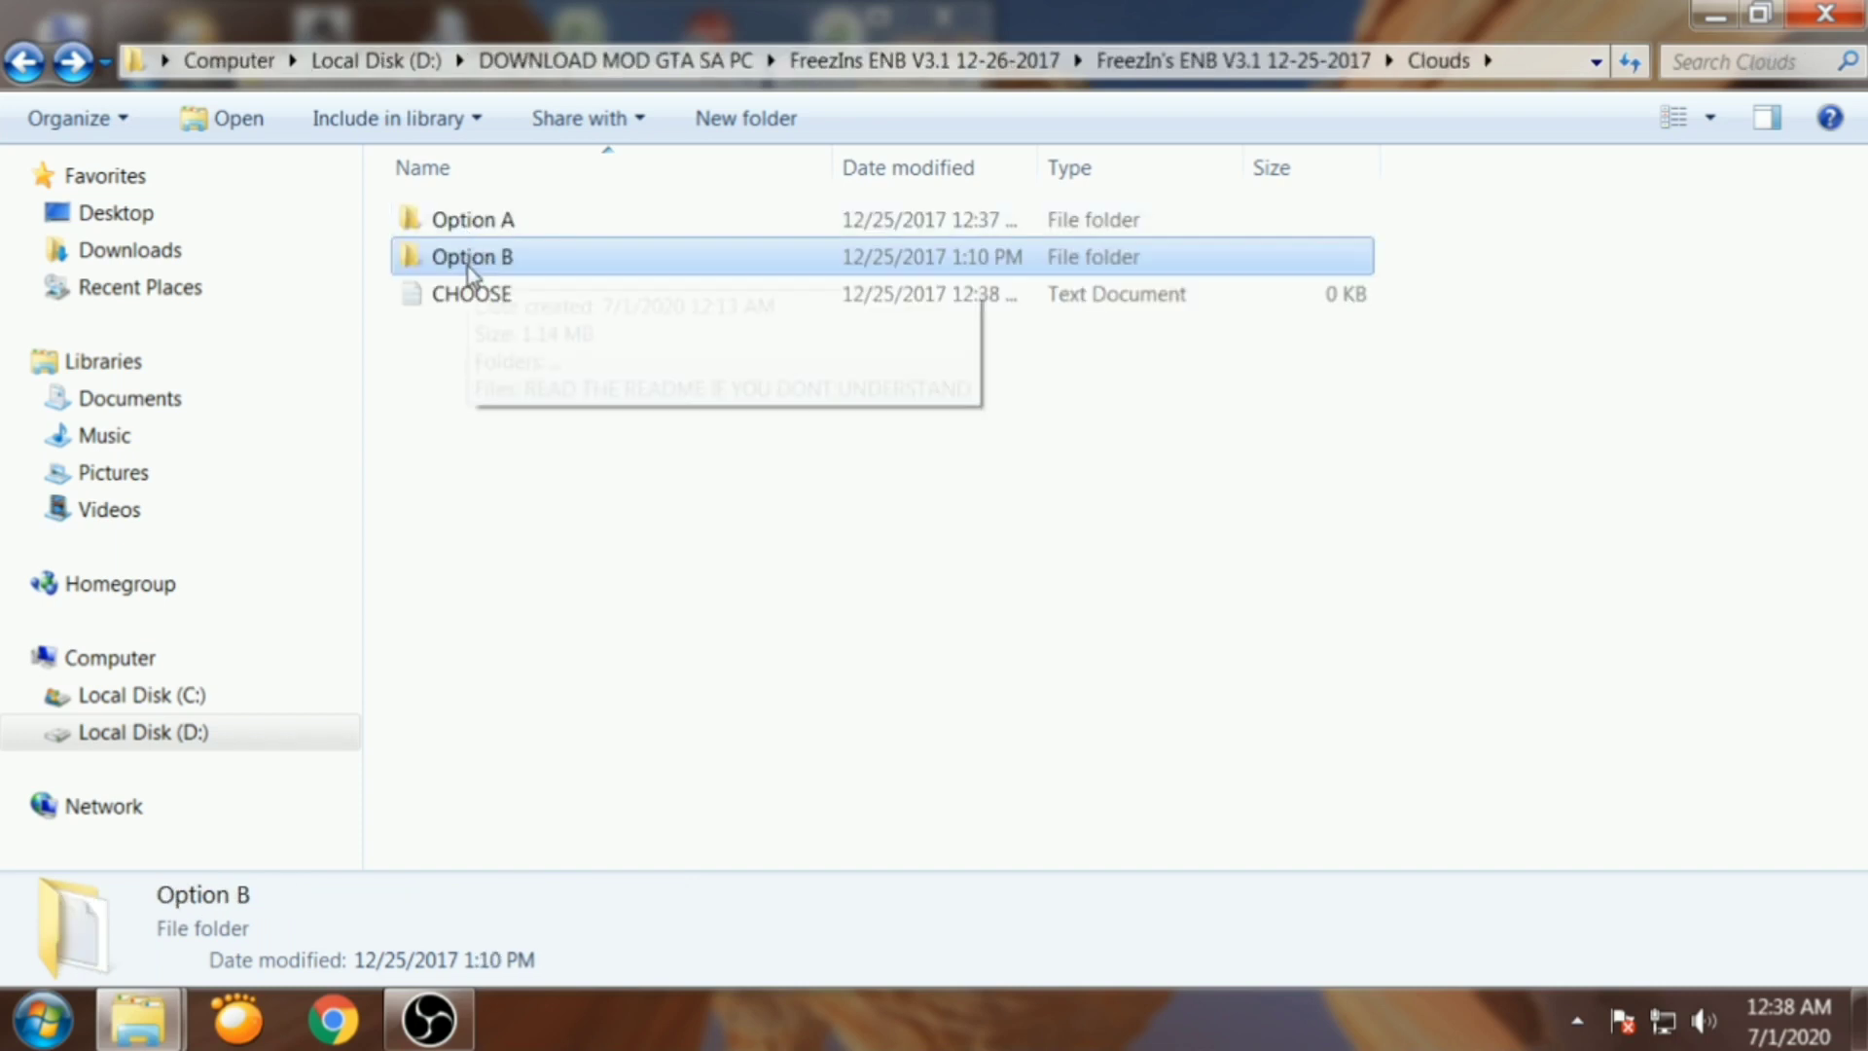
right_click(425, 256)
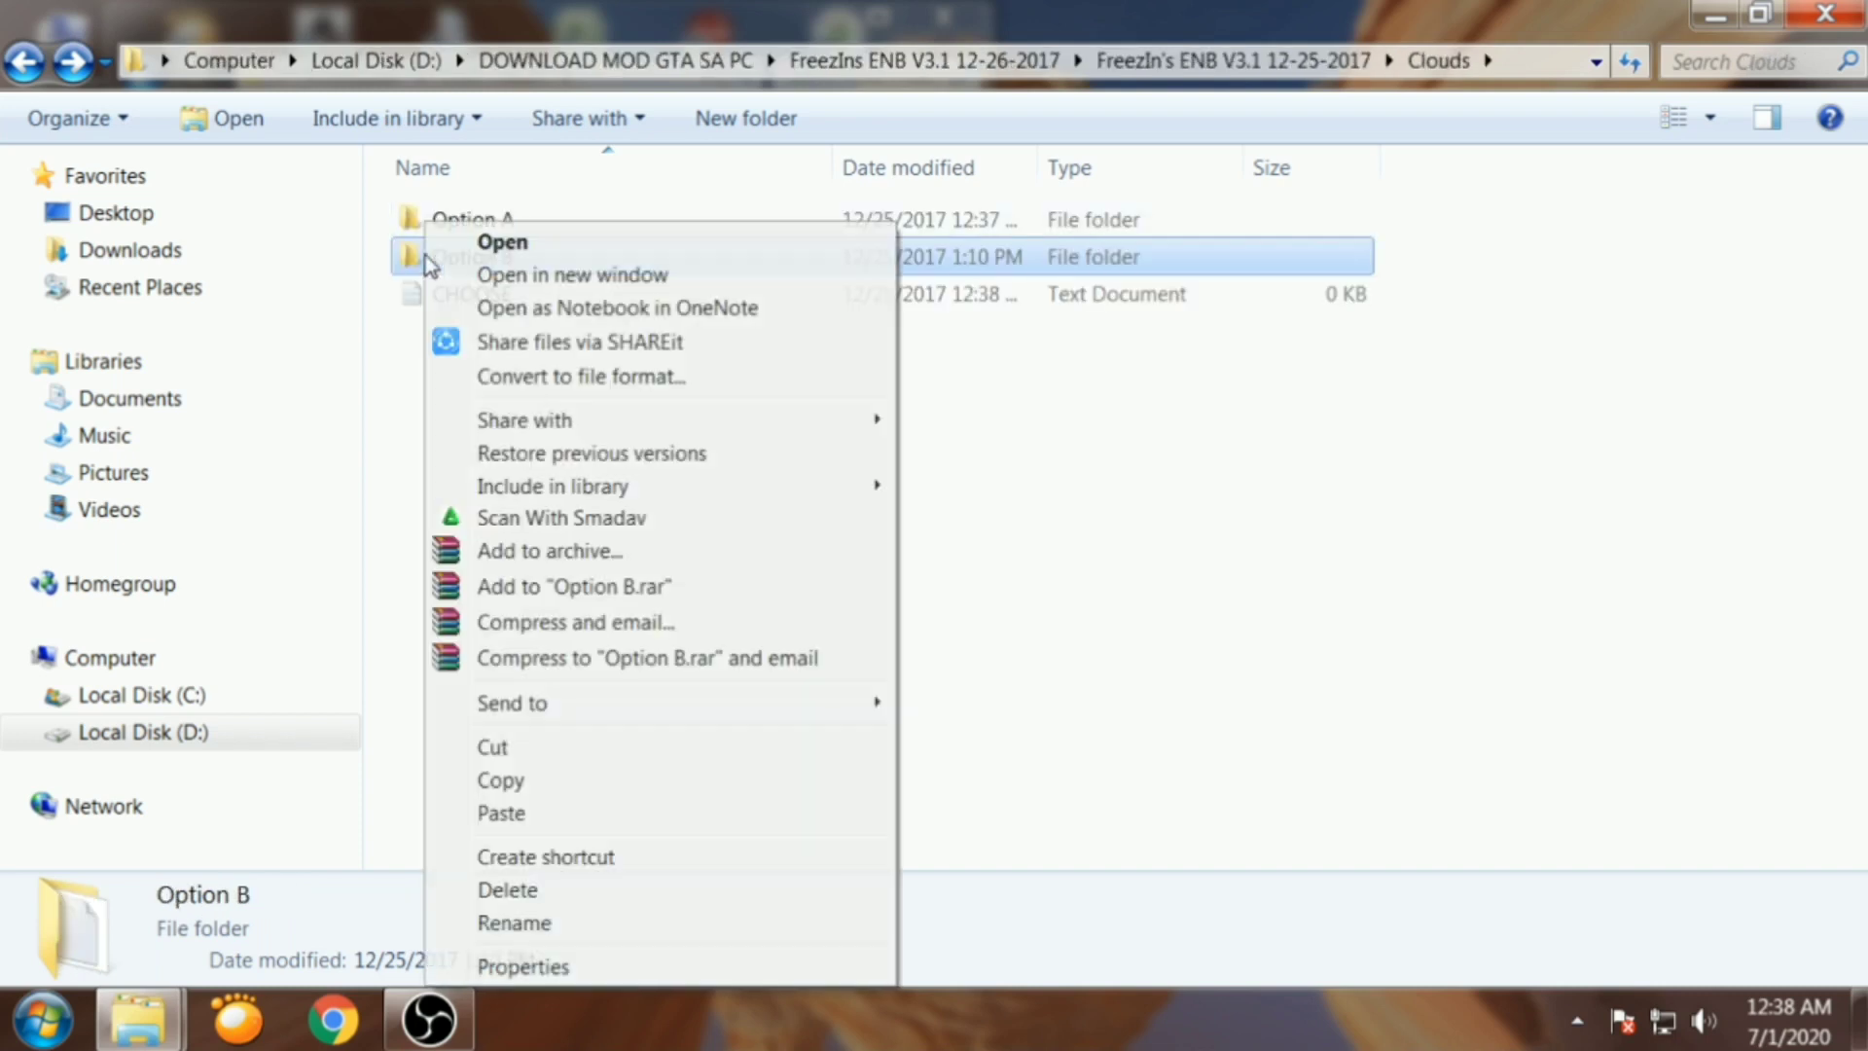
click(521, 781)
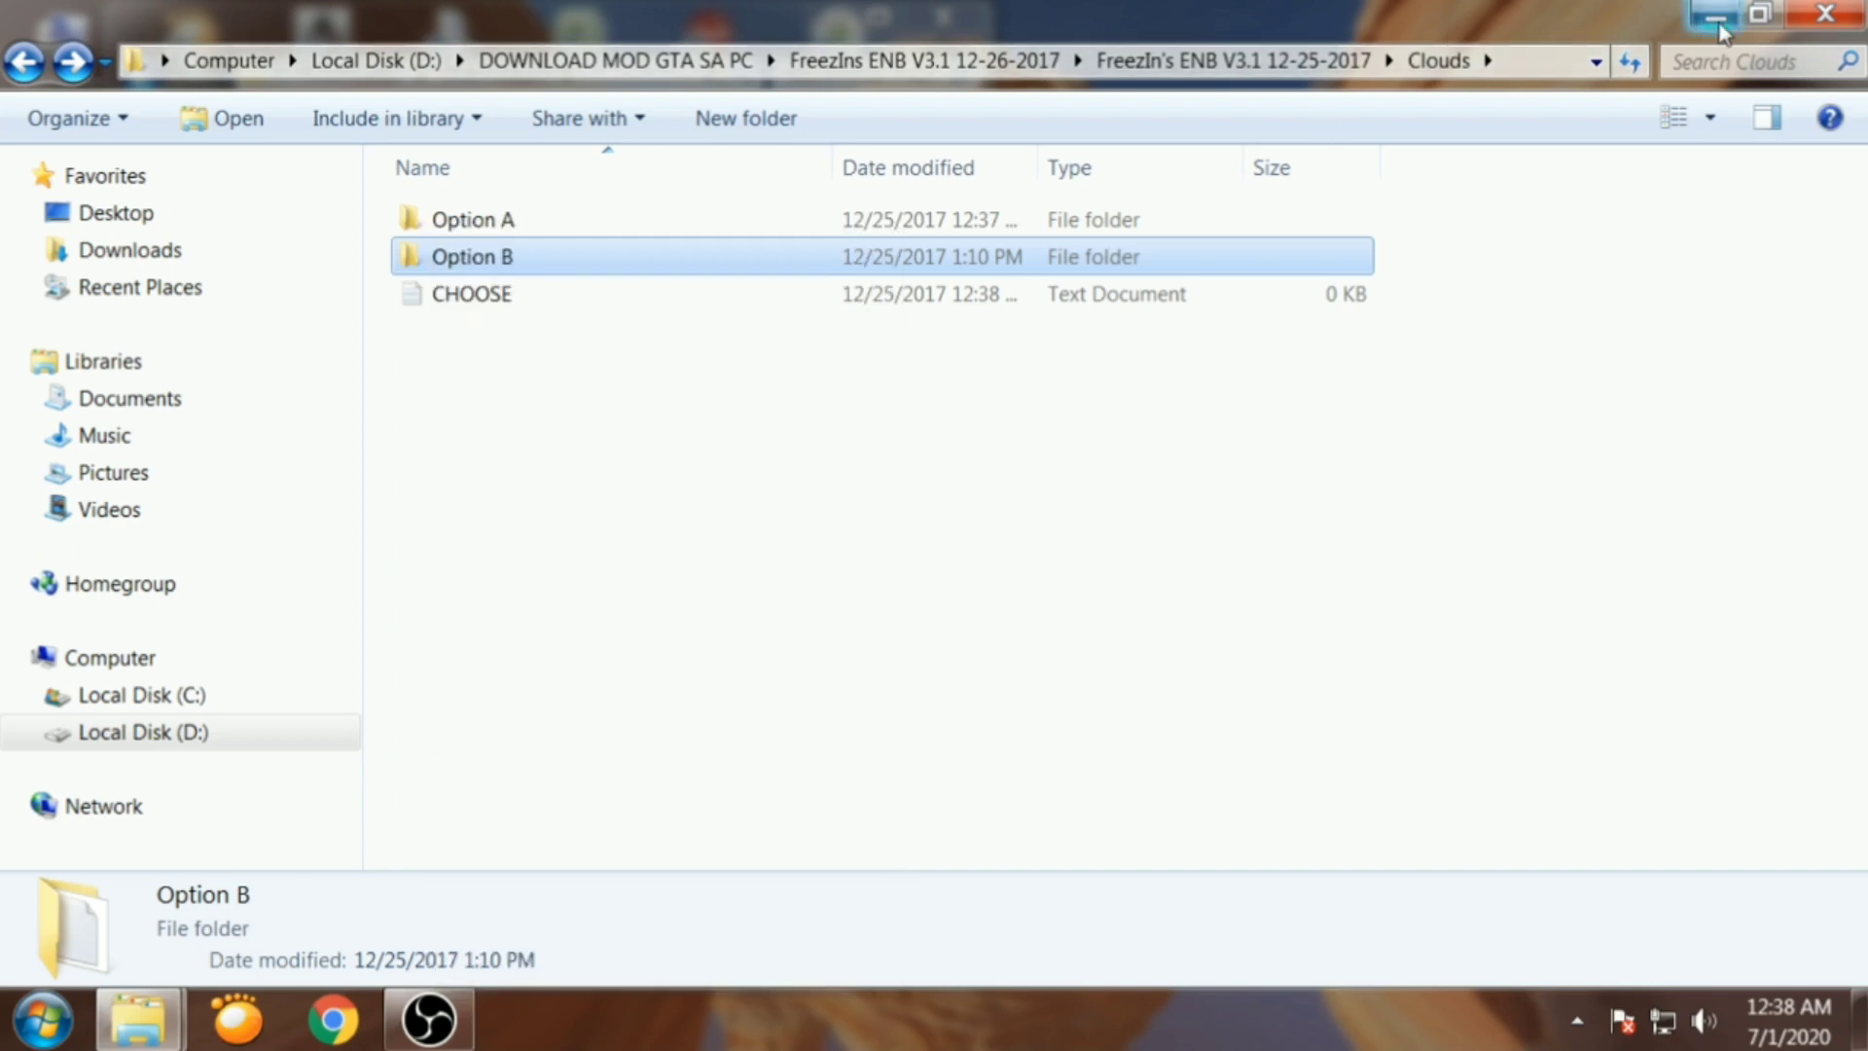
Try to paste the Option B folder into the ENB FreezIn folder, declining to merge it with the existing one
click(1759, 14)
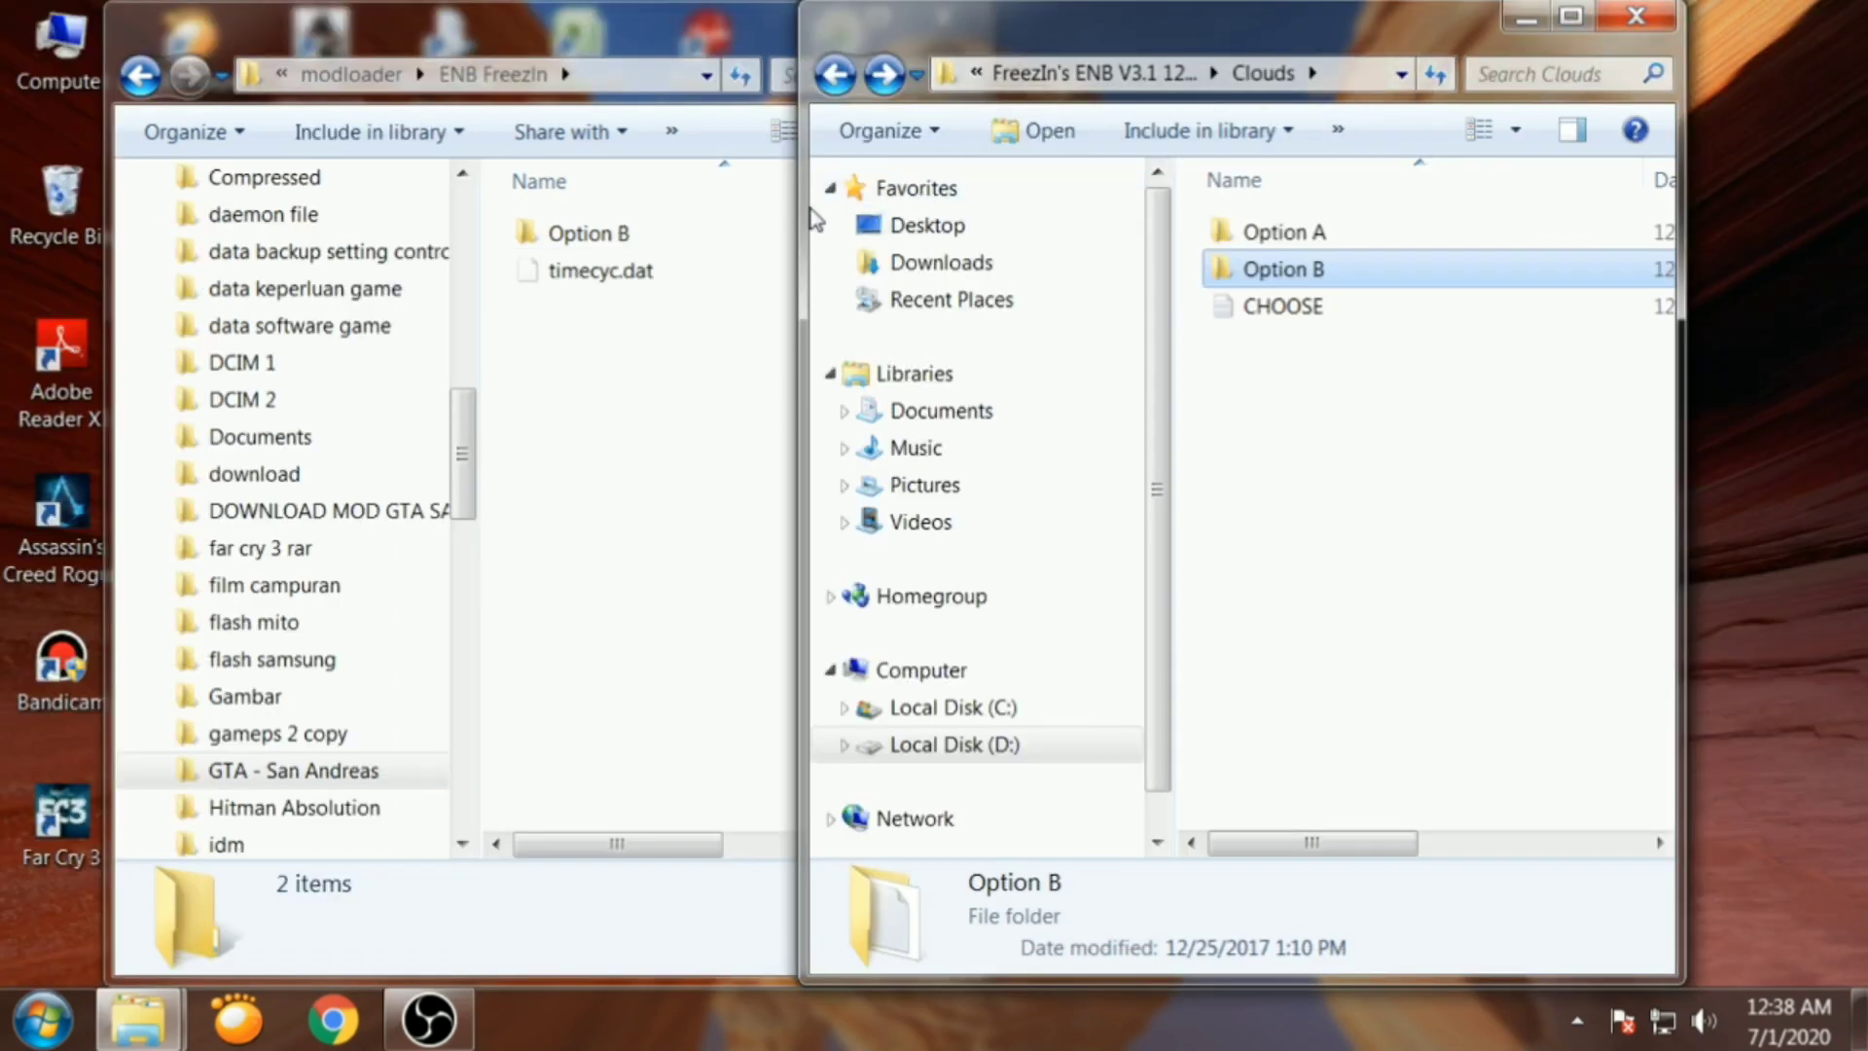
mouse_move(655, 8)
mouse_down()
mouse_move(597, 27)
mouse_move(656, 16)
mouse_up()
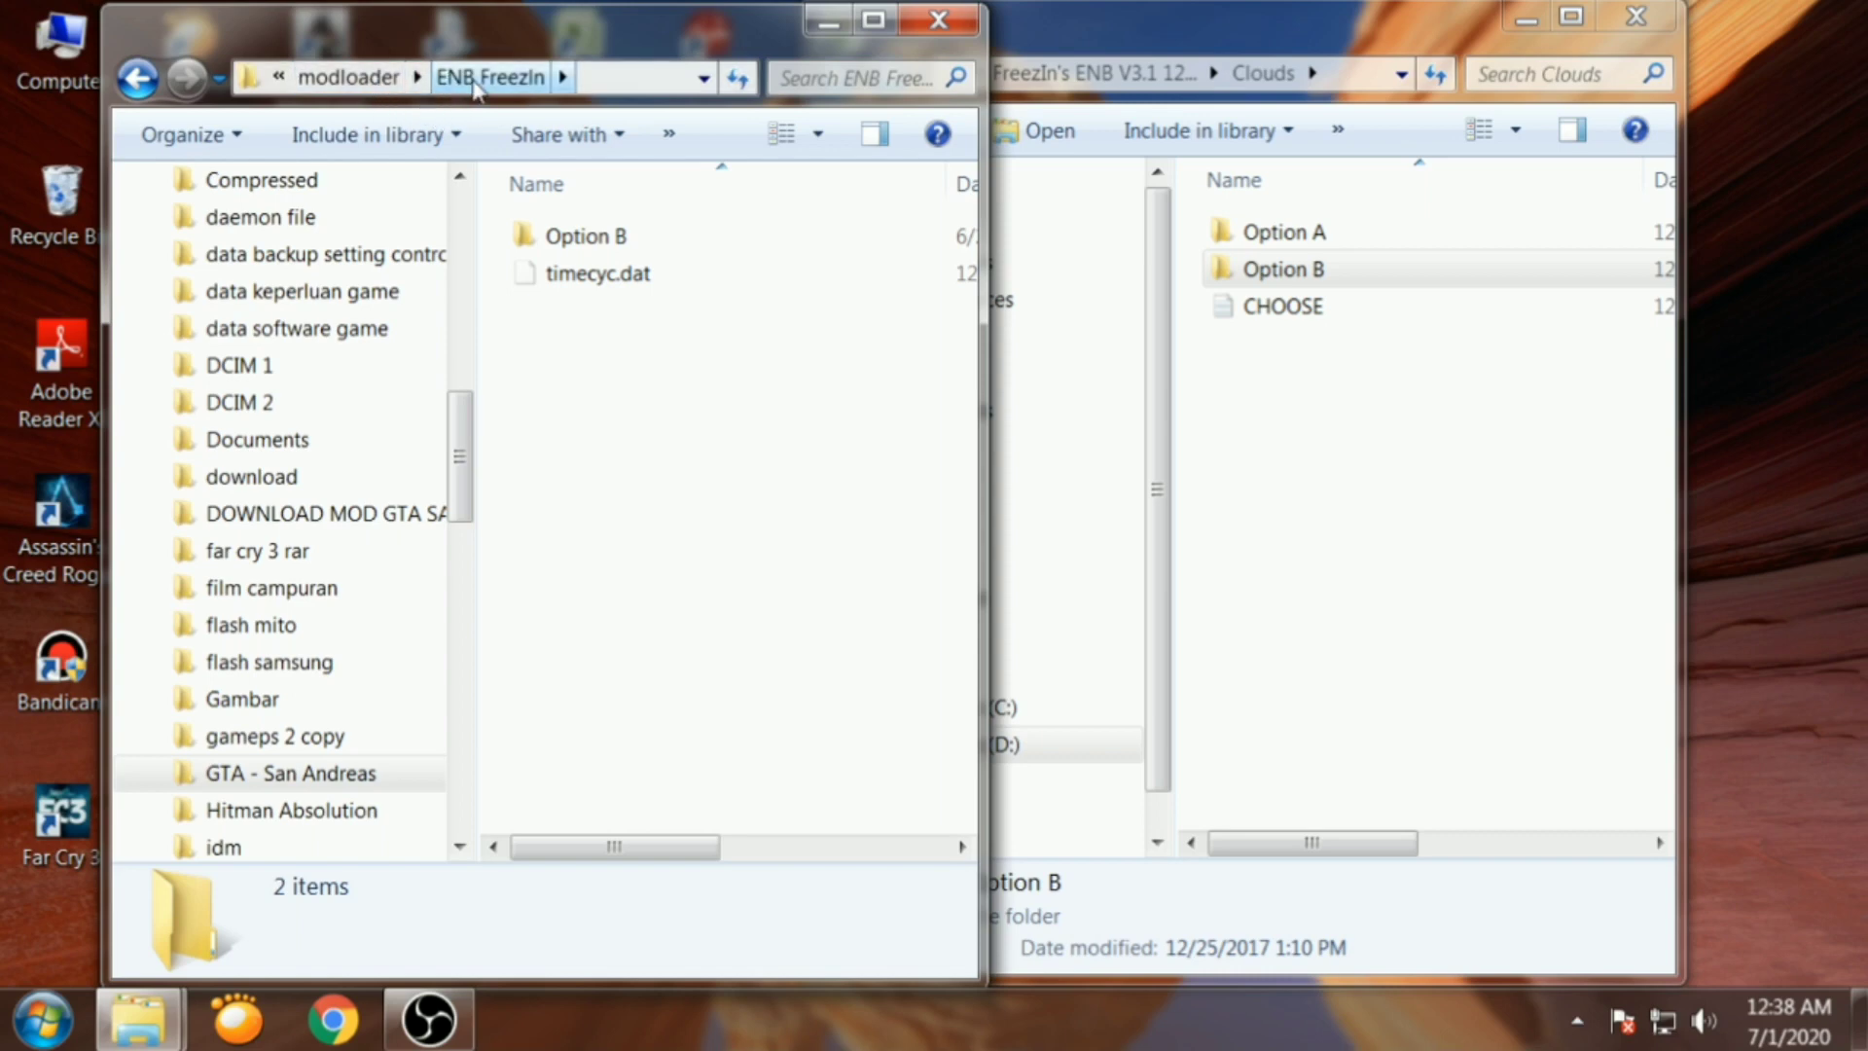
right_click(587, 313)
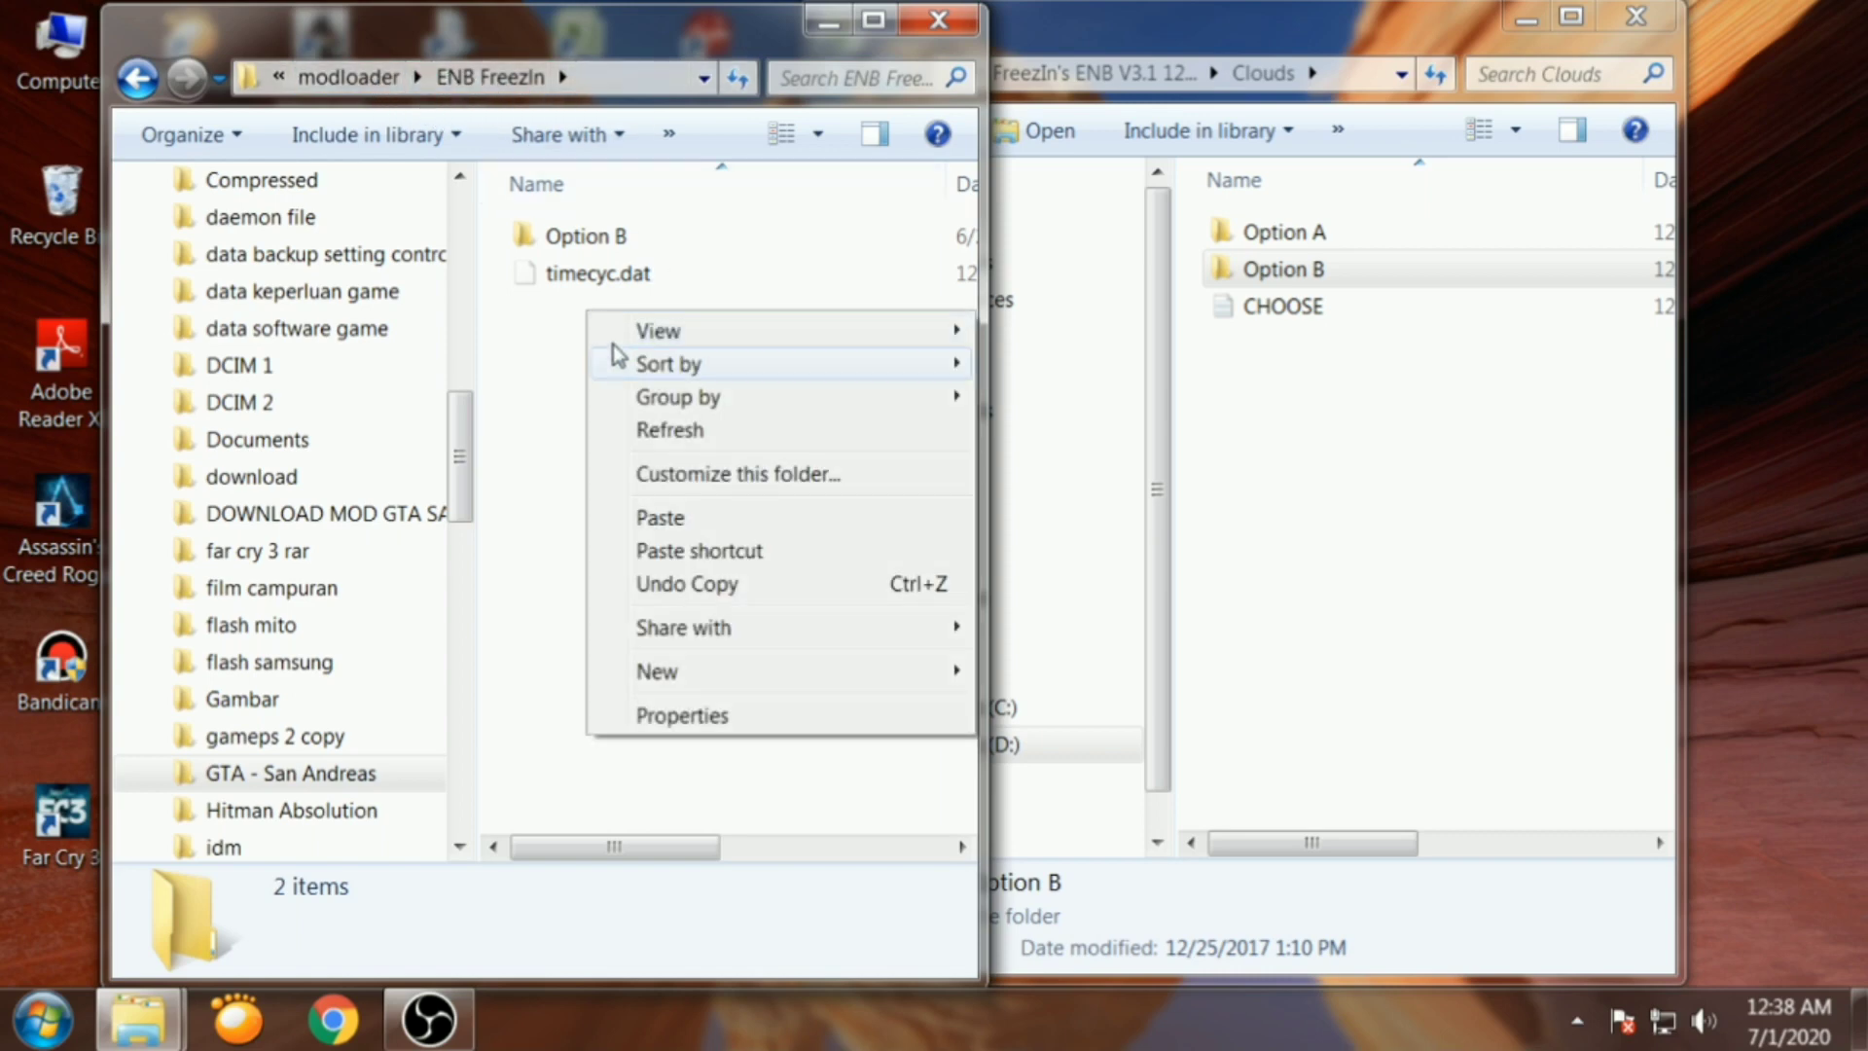
click(660, 519)
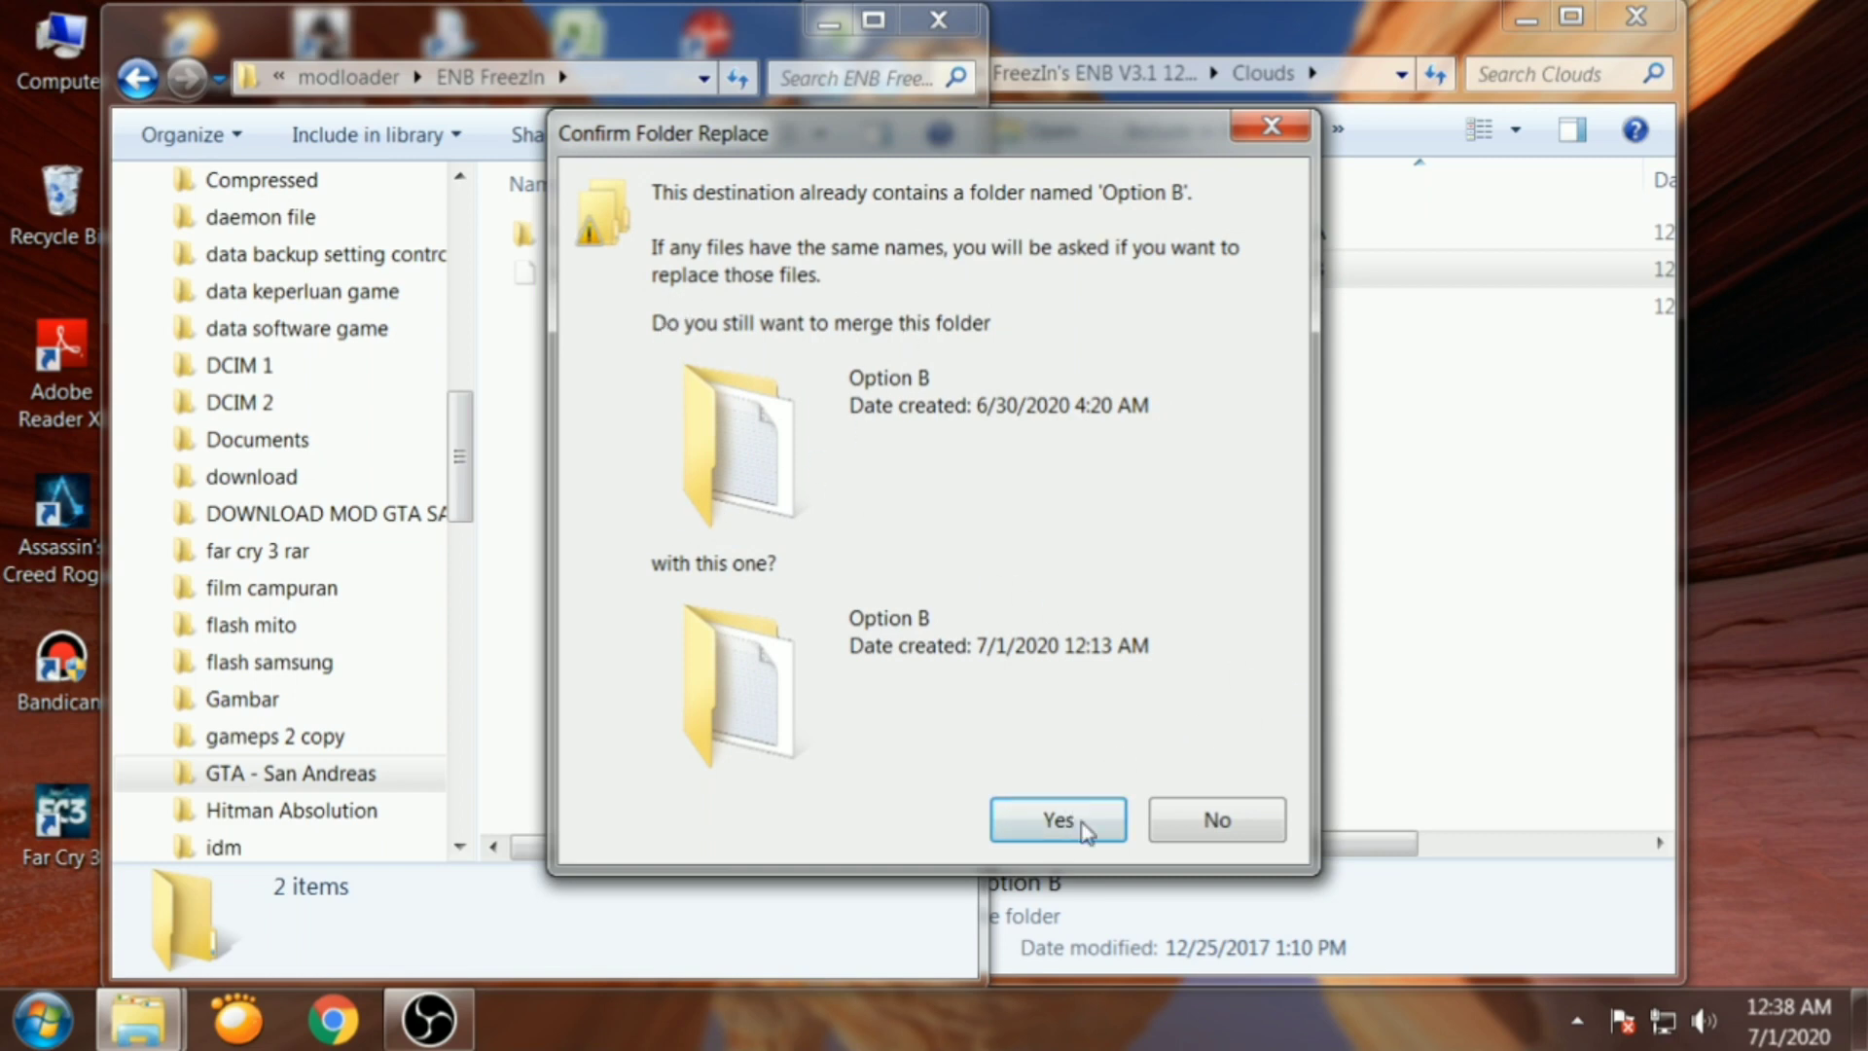
click(1191, 839)
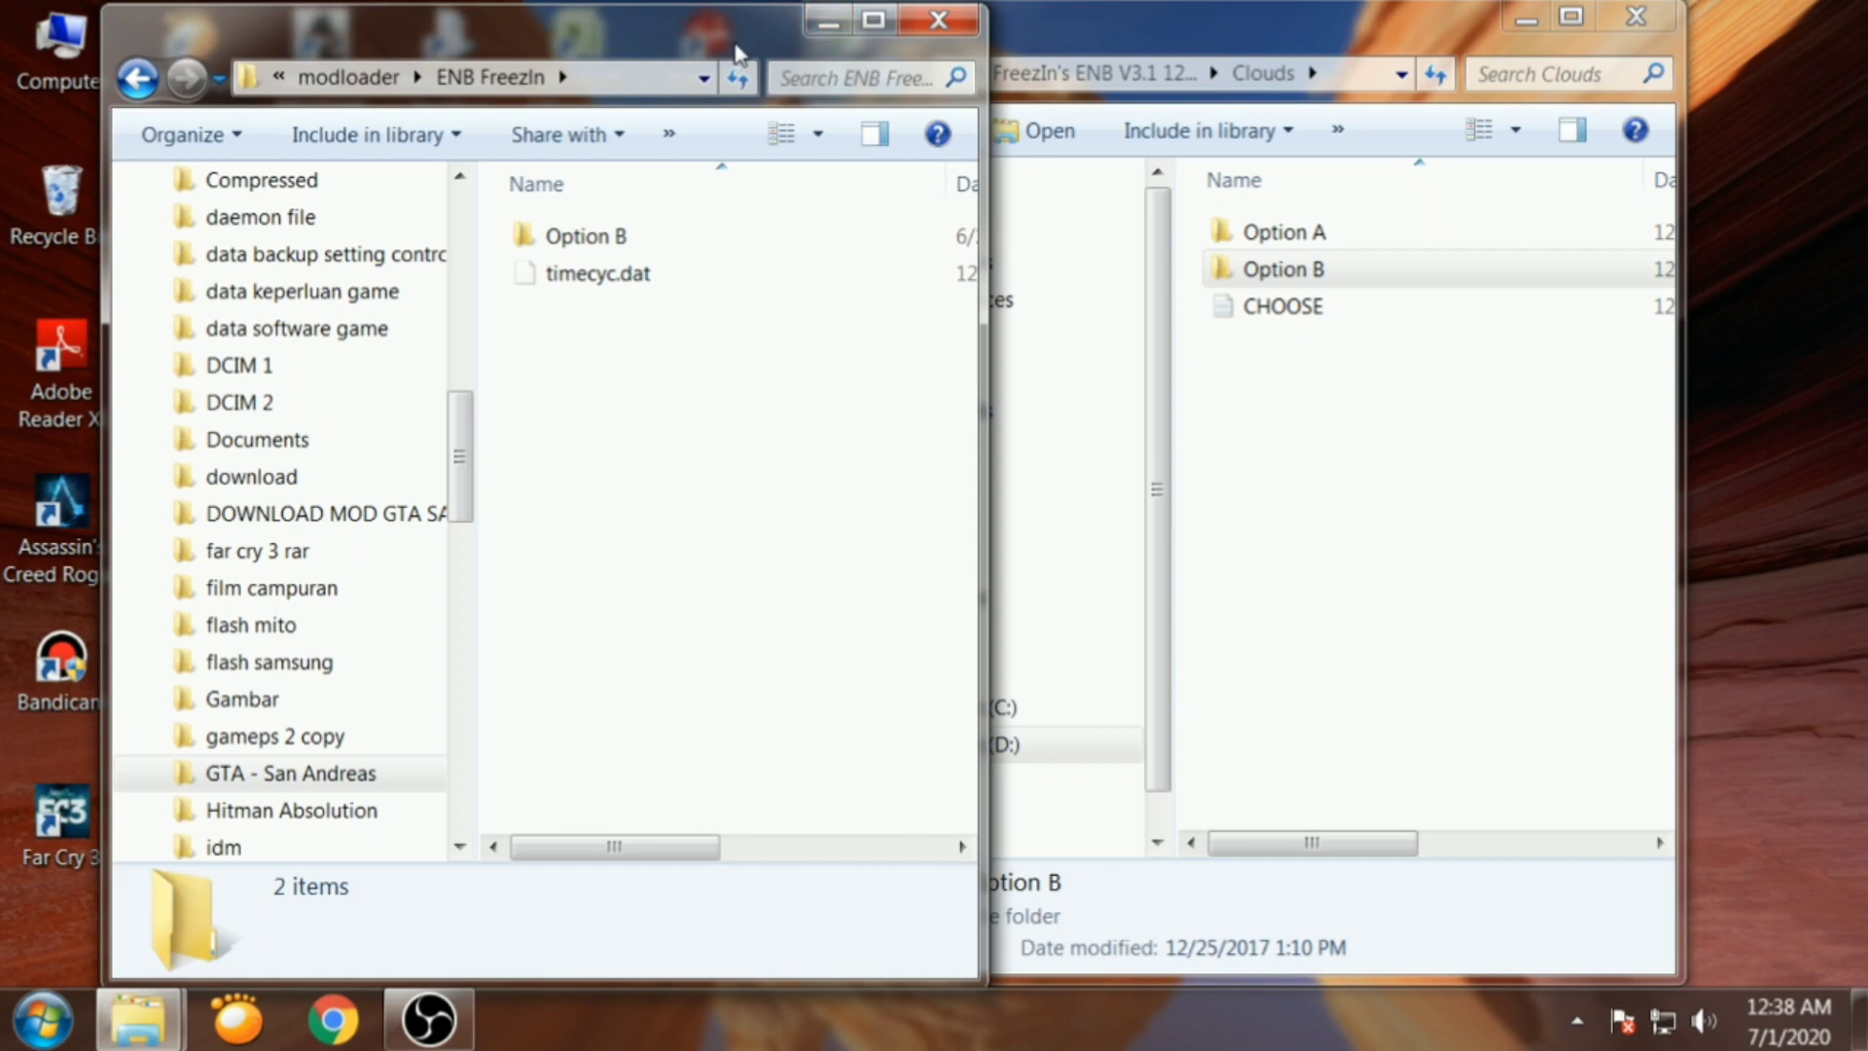
Return the mod window to the FreezIn's ENB V3.1 12-25-2017 folder and the game window to the GTA - San Andreas folder
click(1216, 29)
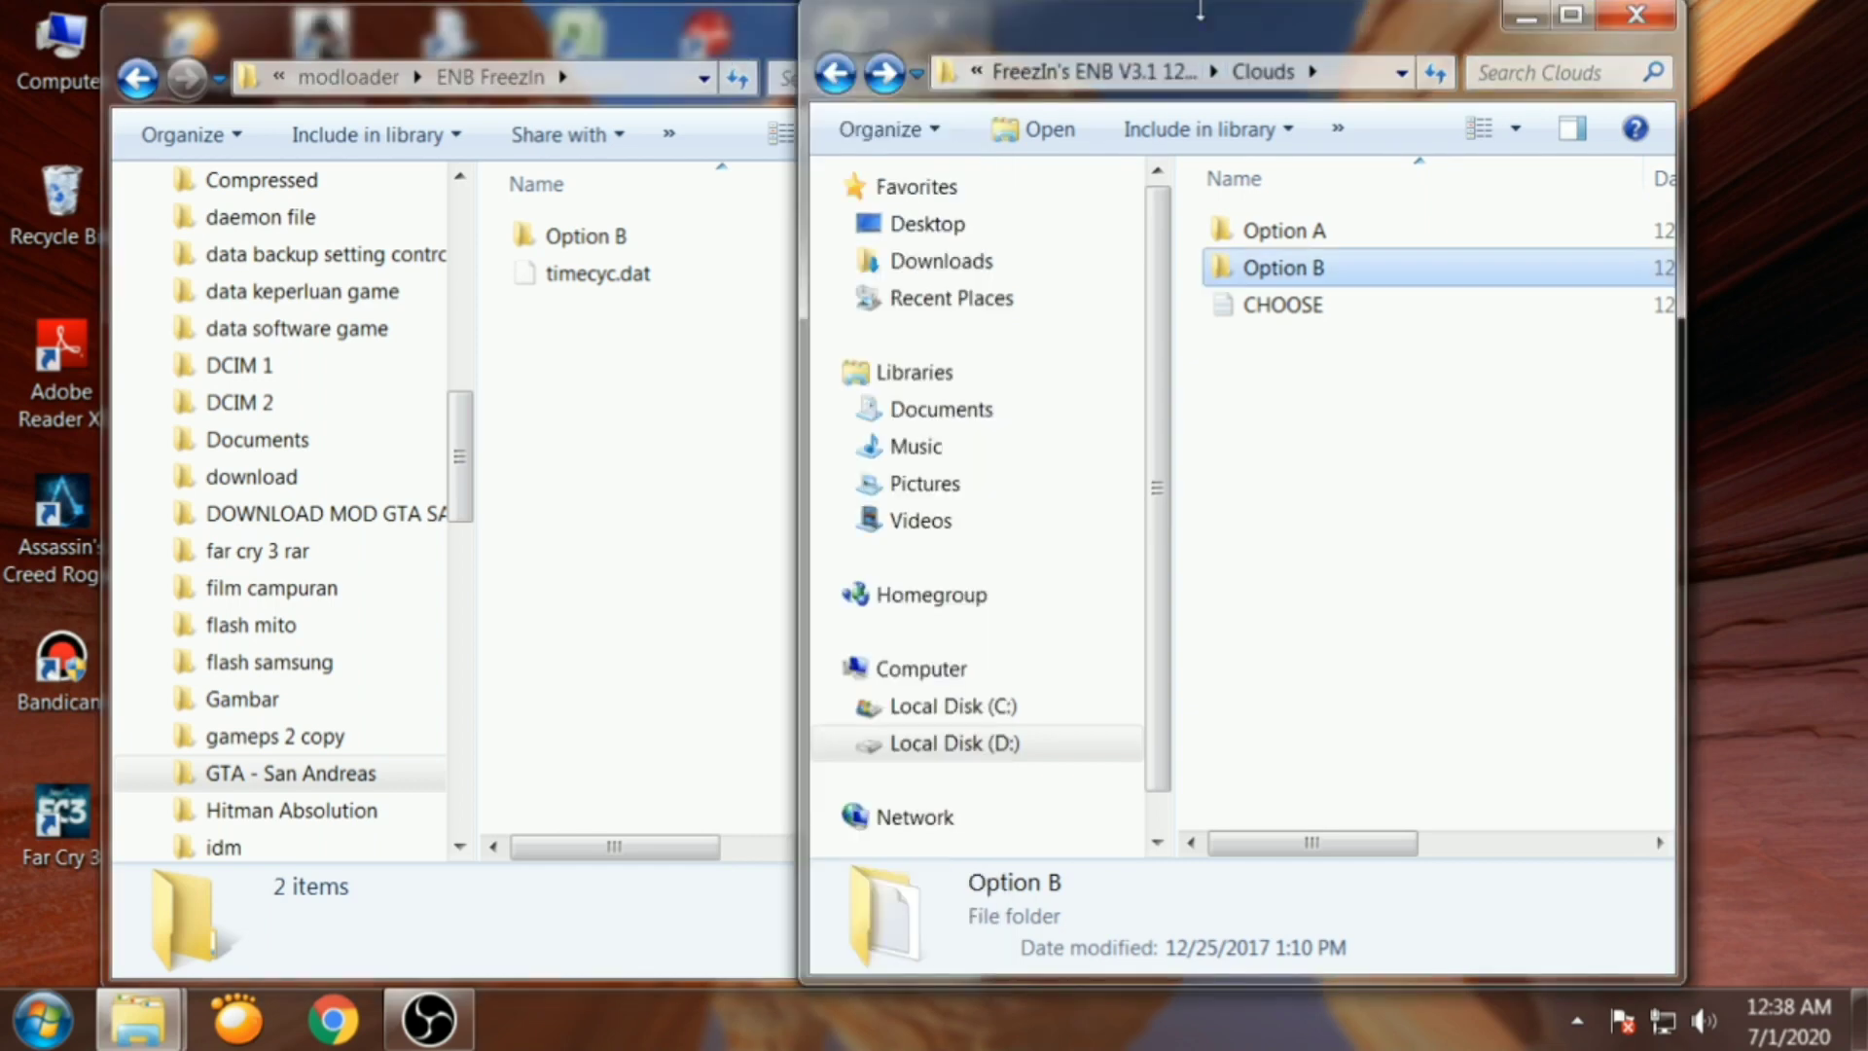
key(BackSpace)
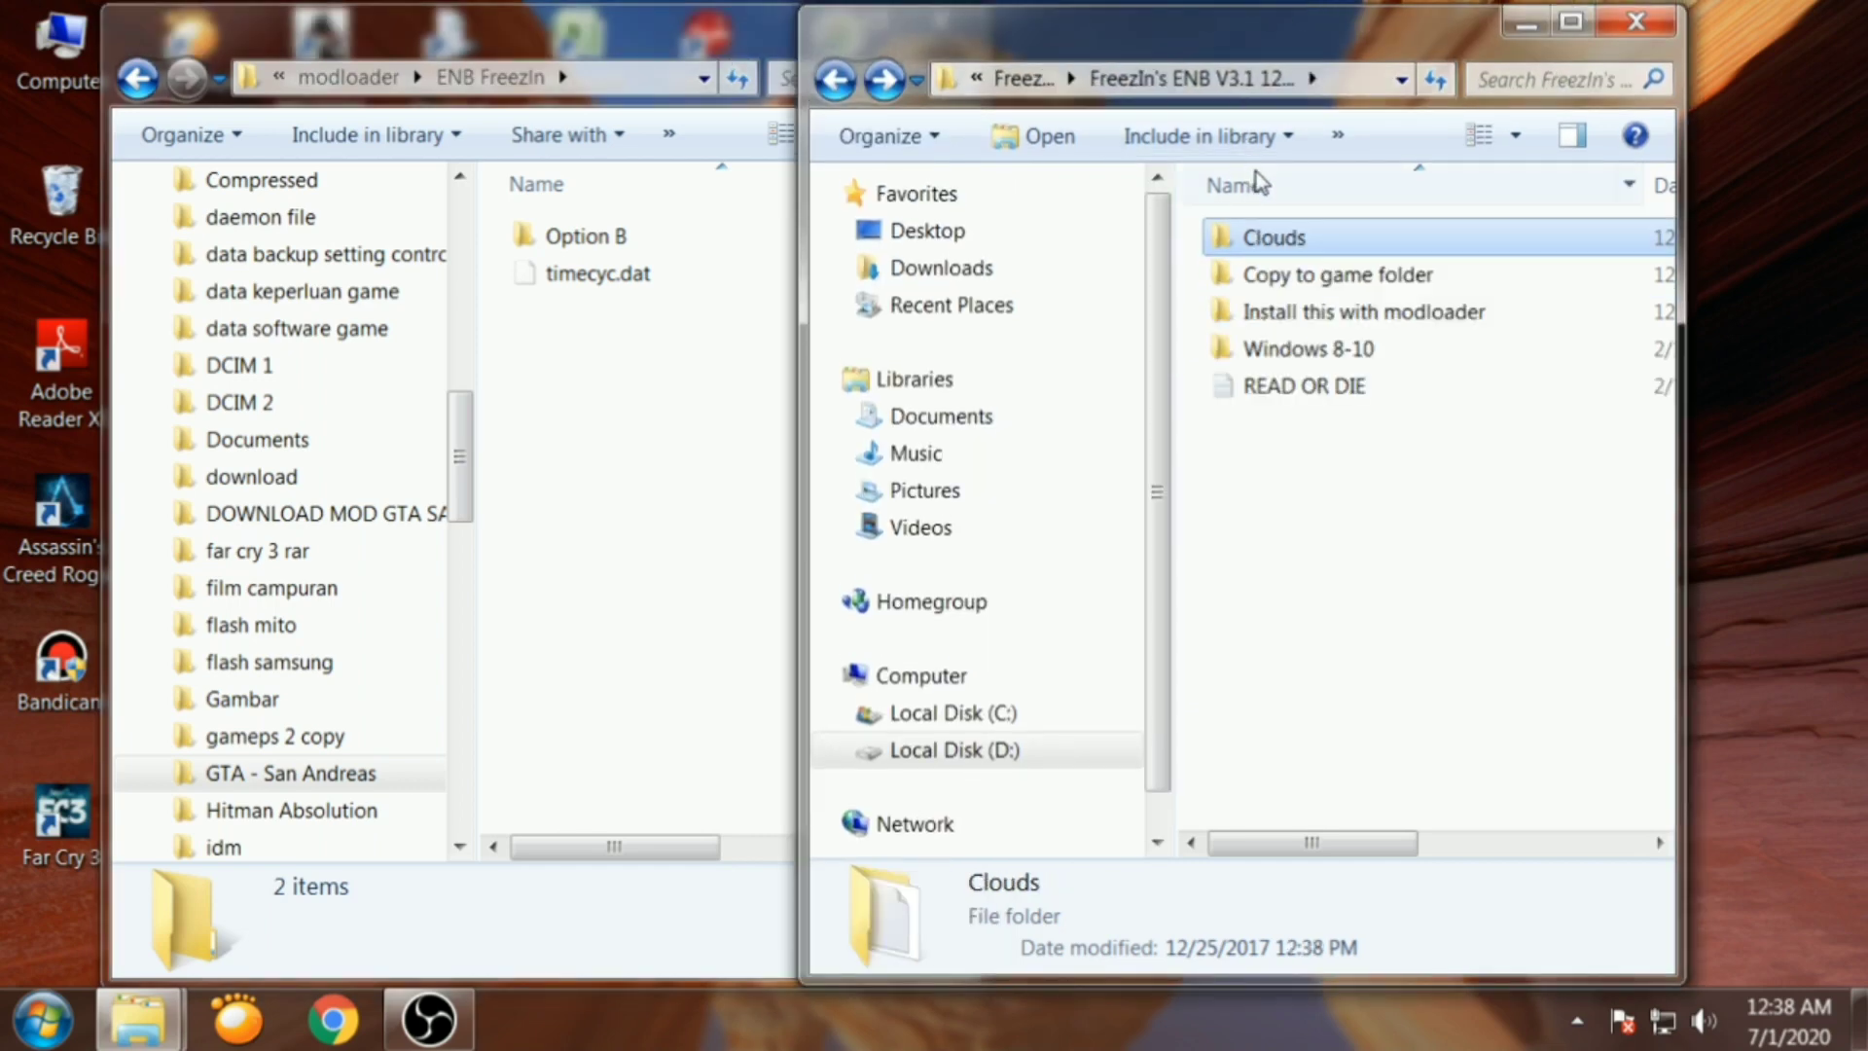
click(137, 79)
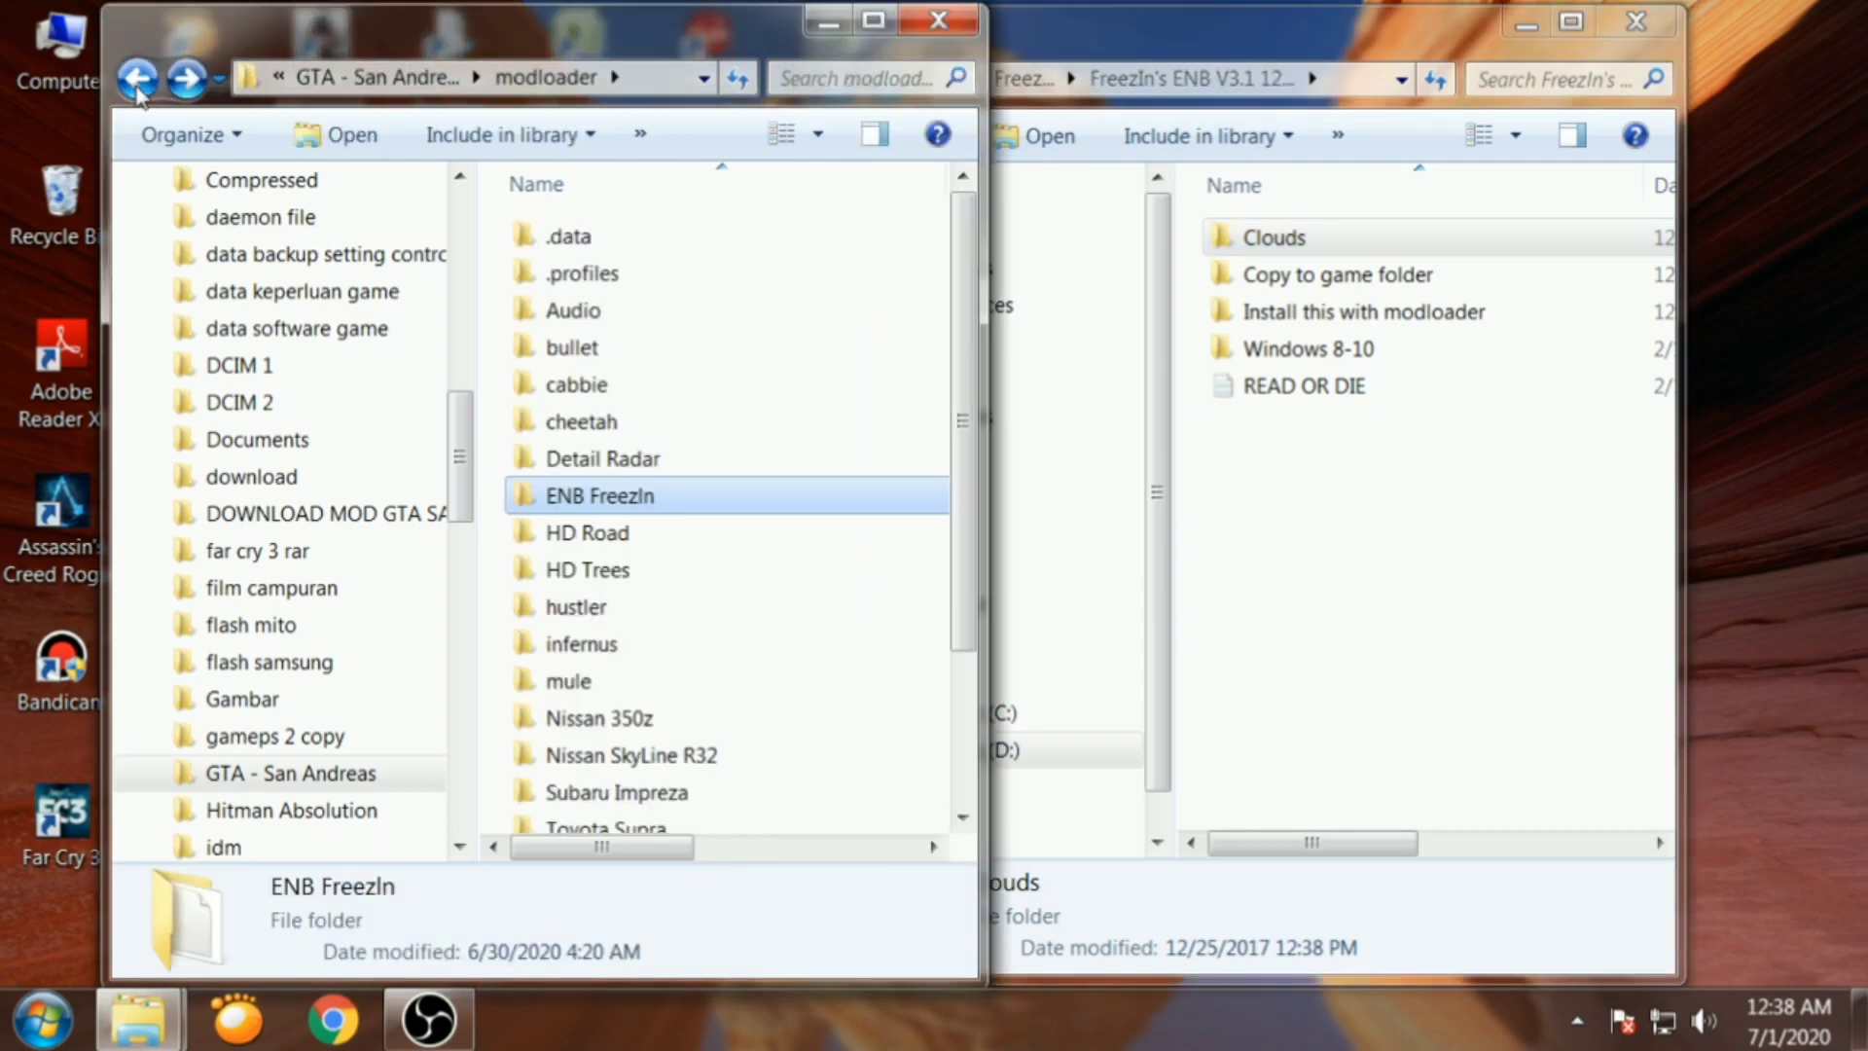
click(137, 79)
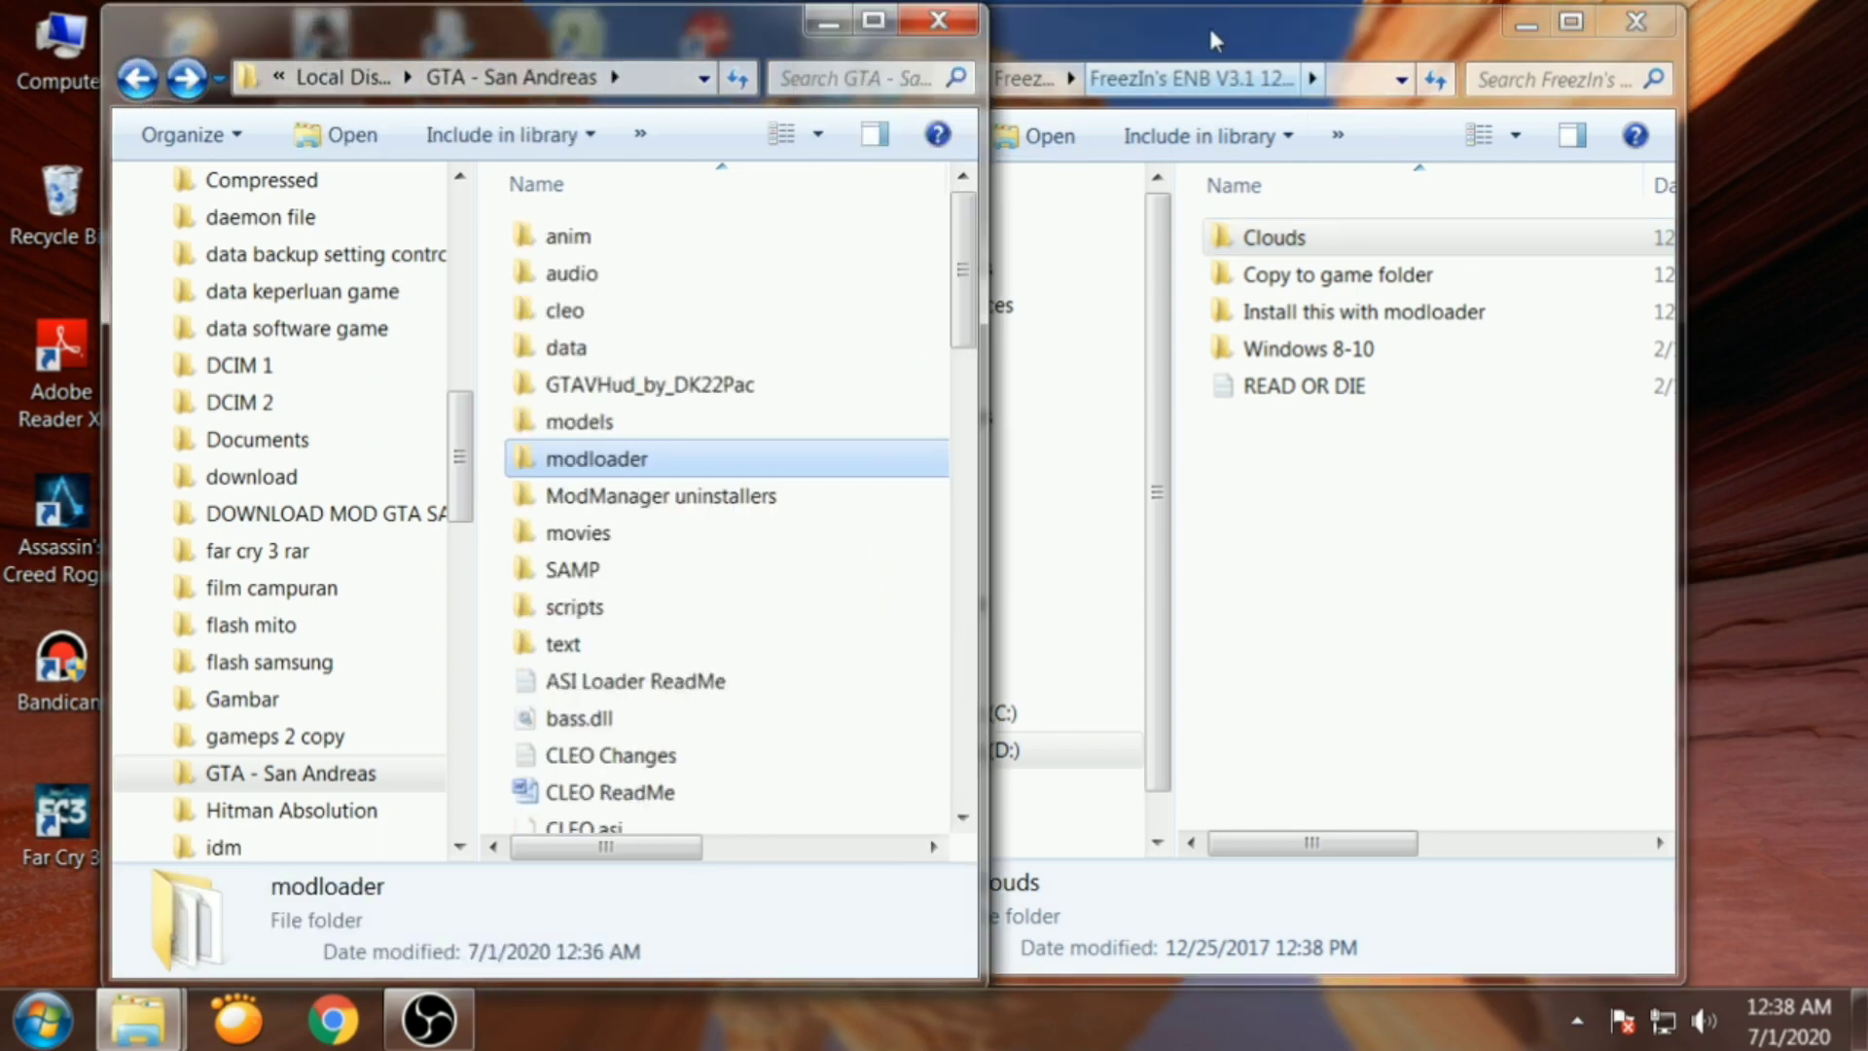
Open the mod's Windows 8-10 folder in a maximized window and copy all of its files
drag(1214, 20, 1007, 14)
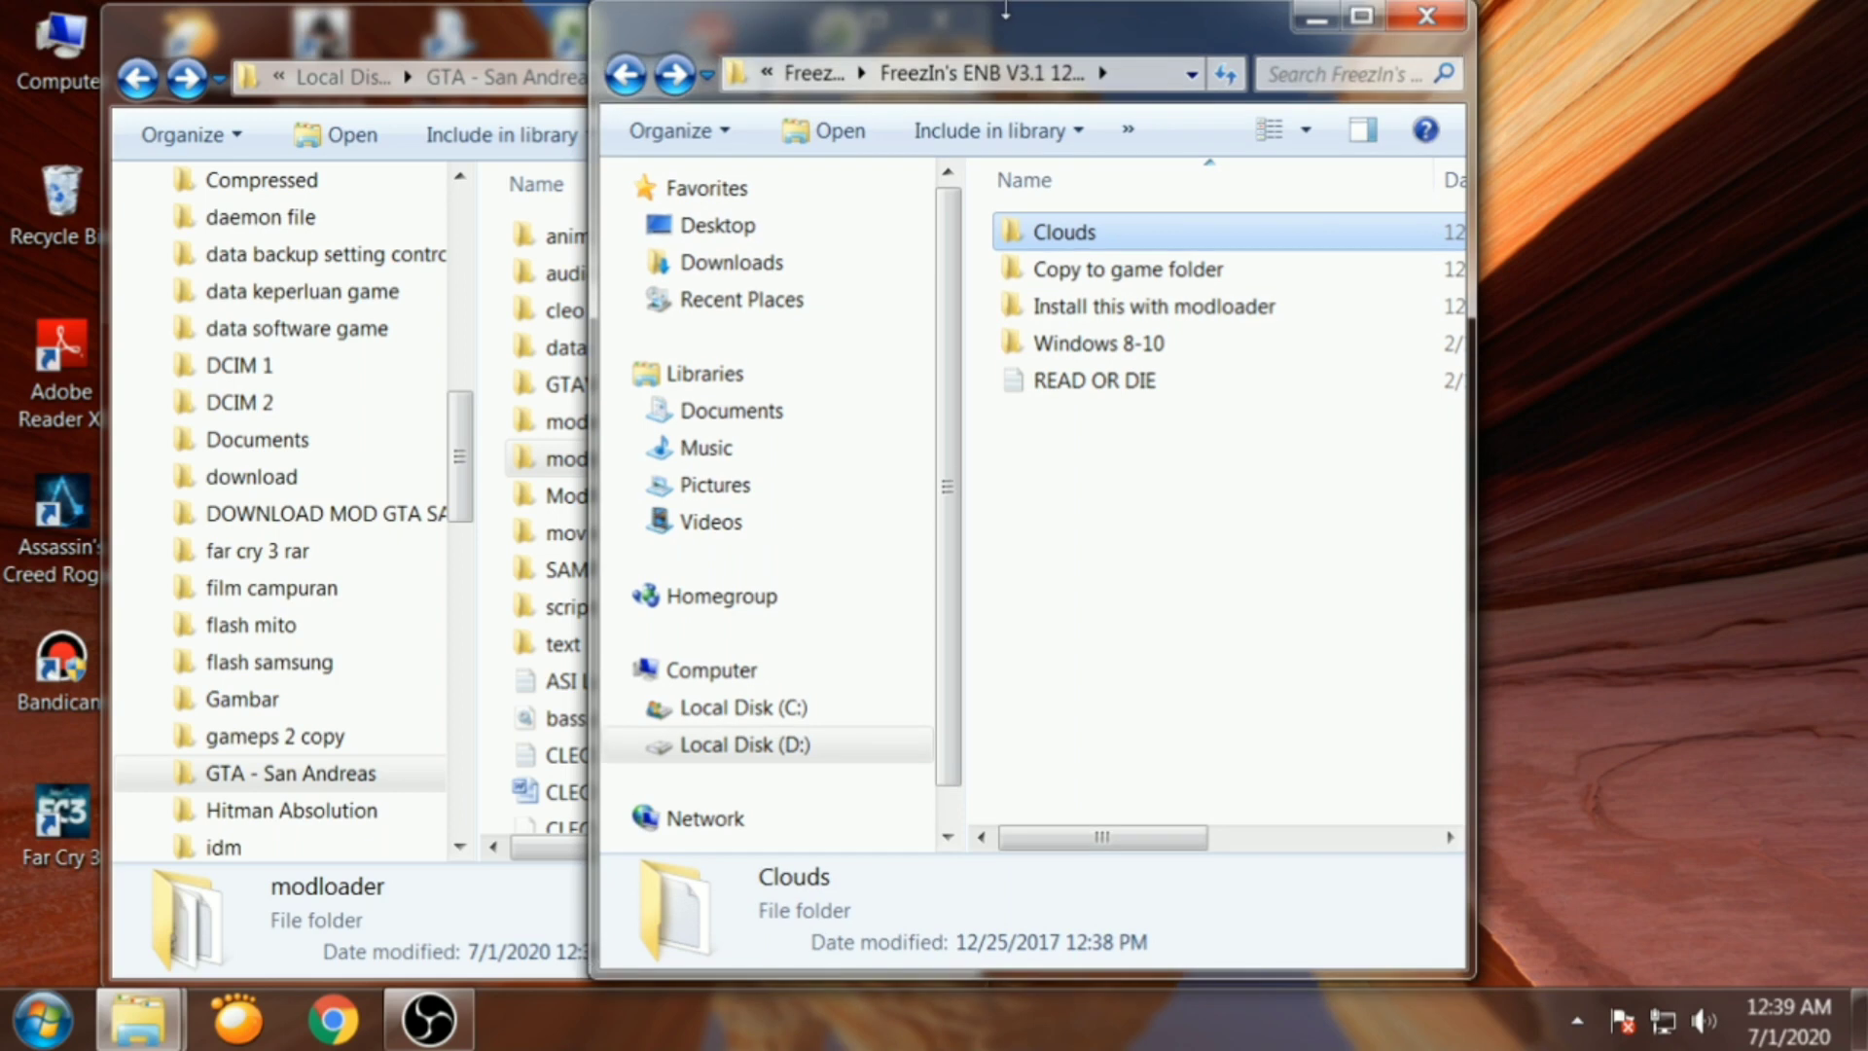
double_click(1111, 350)
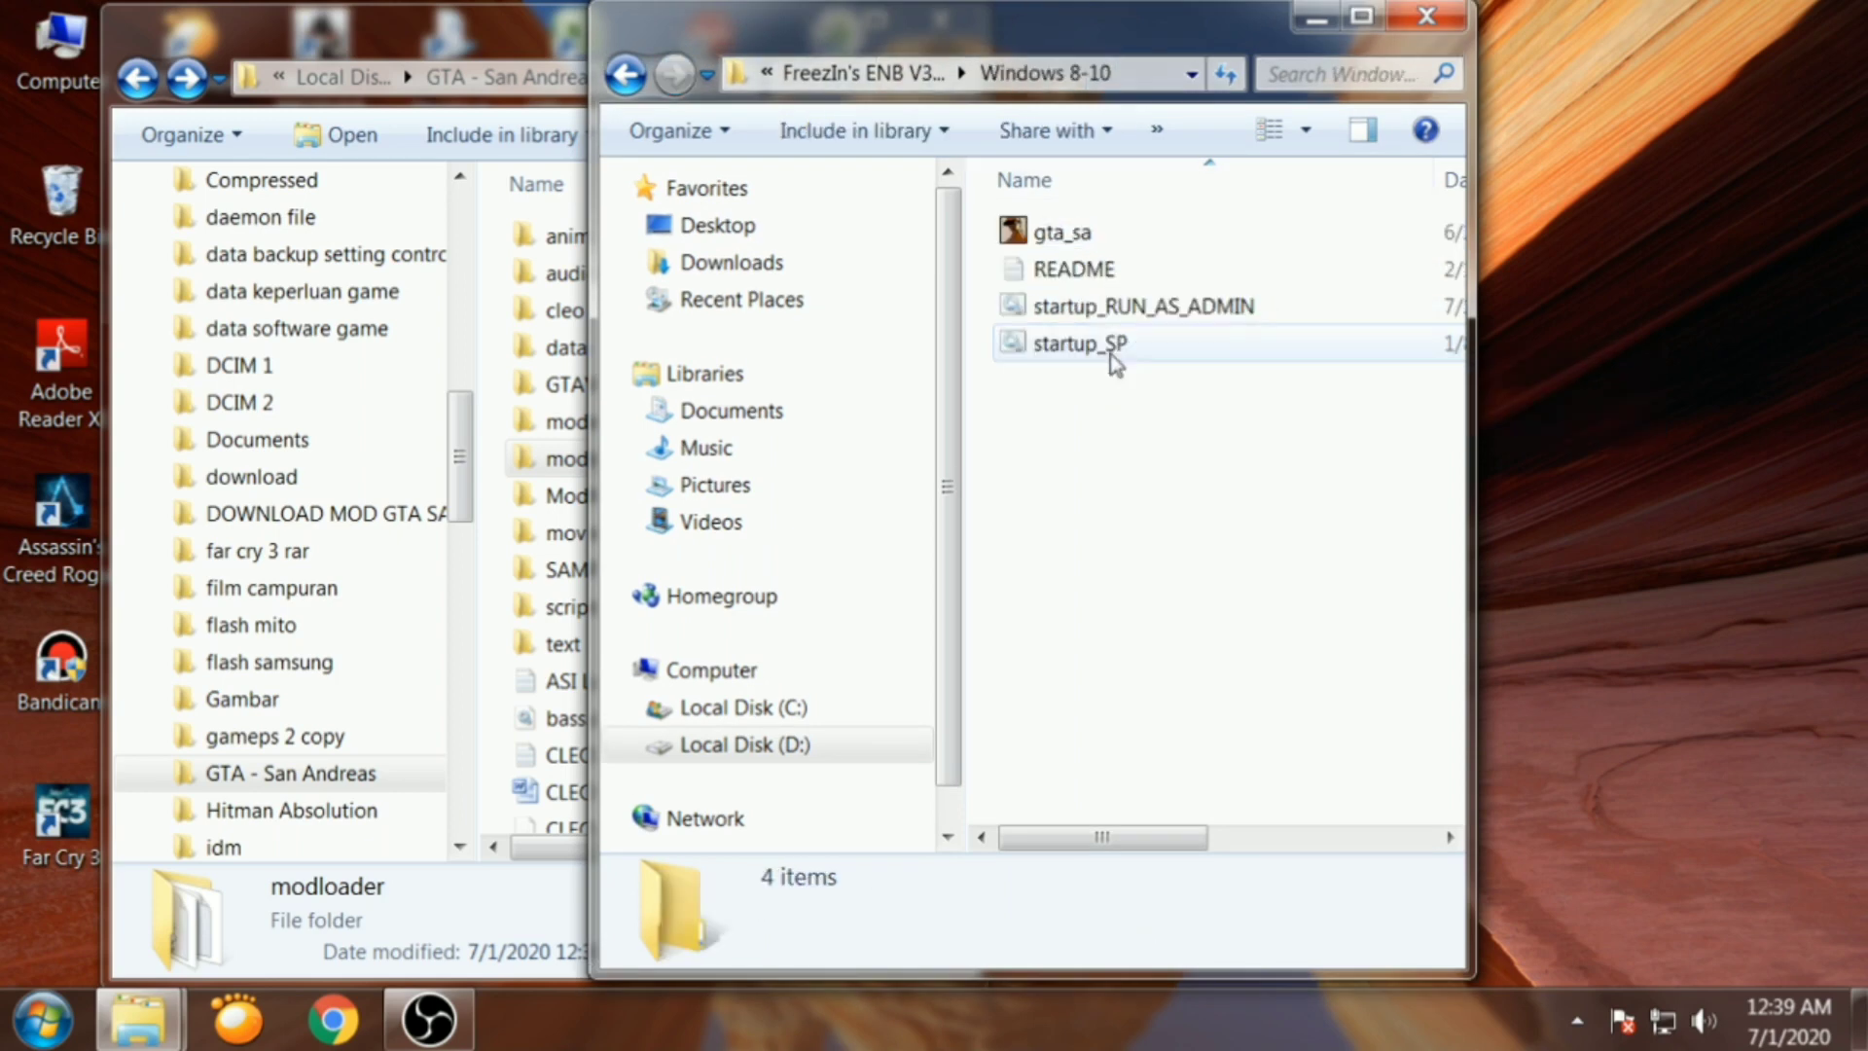
click(1362, 16)
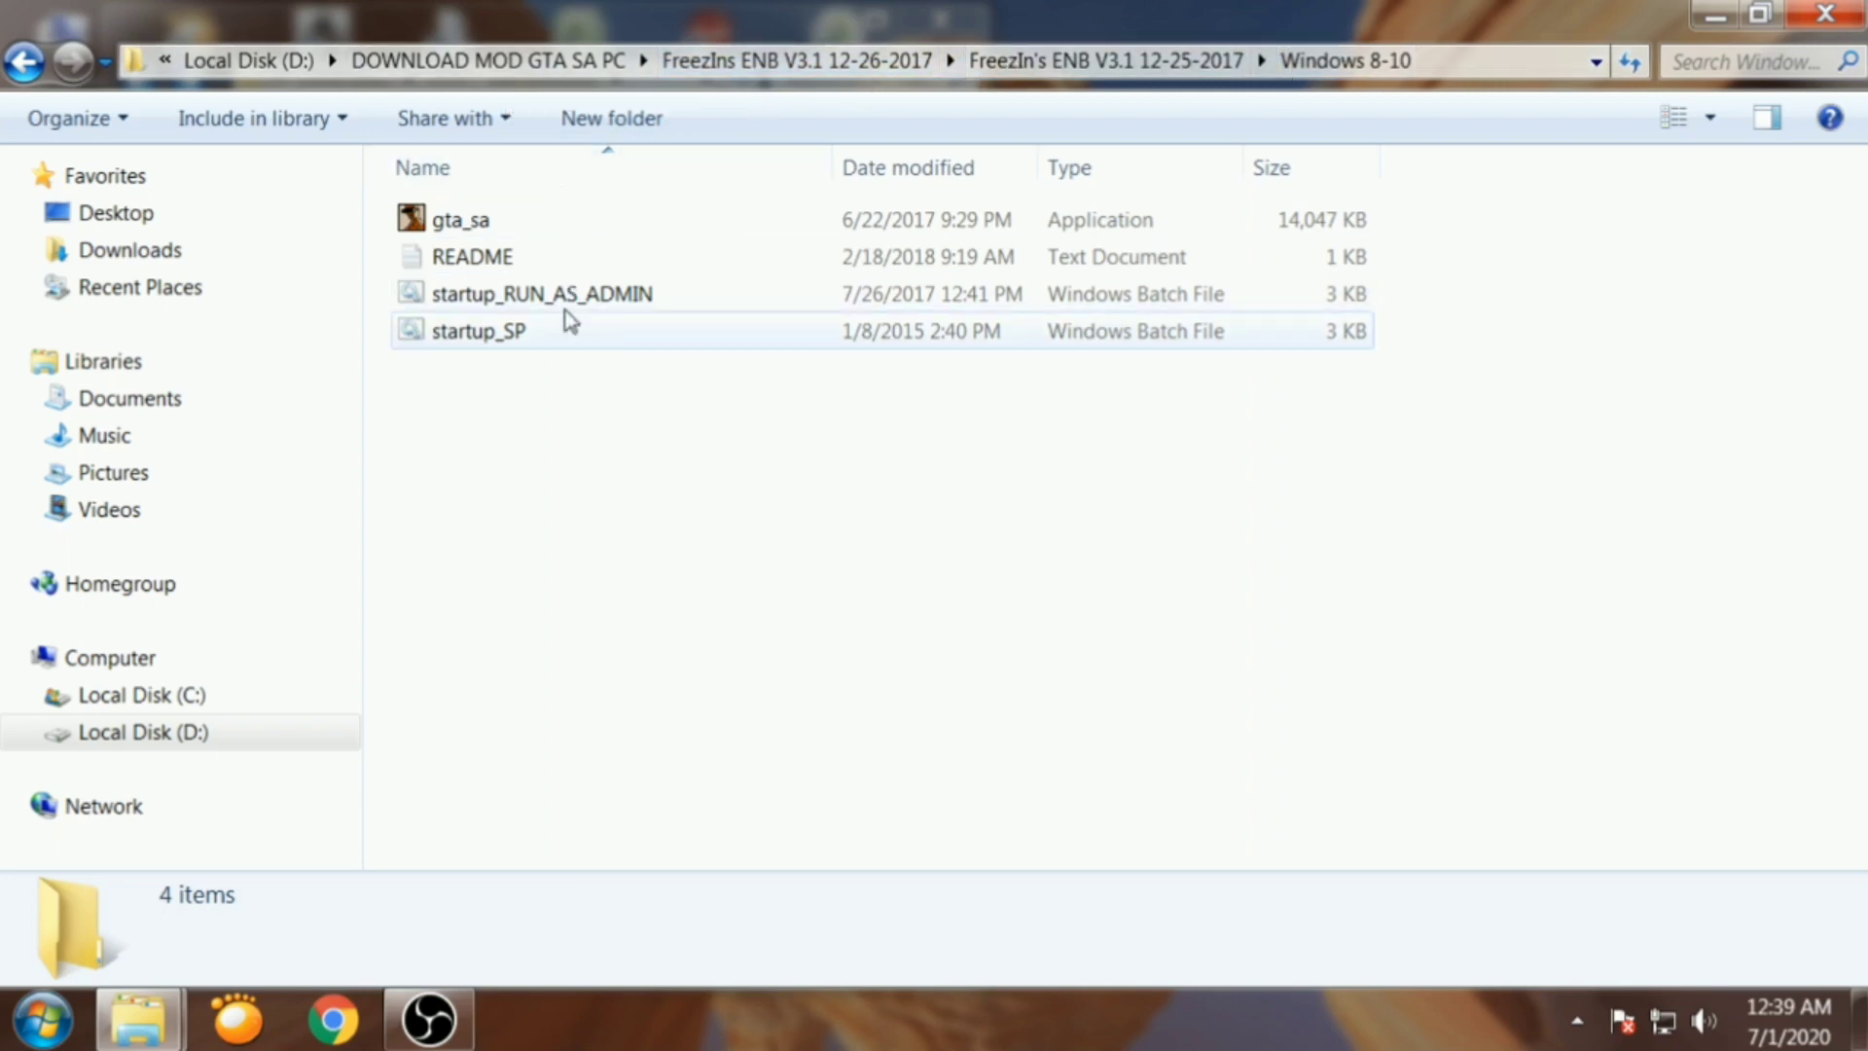
drag(543, 389, 482, 210)
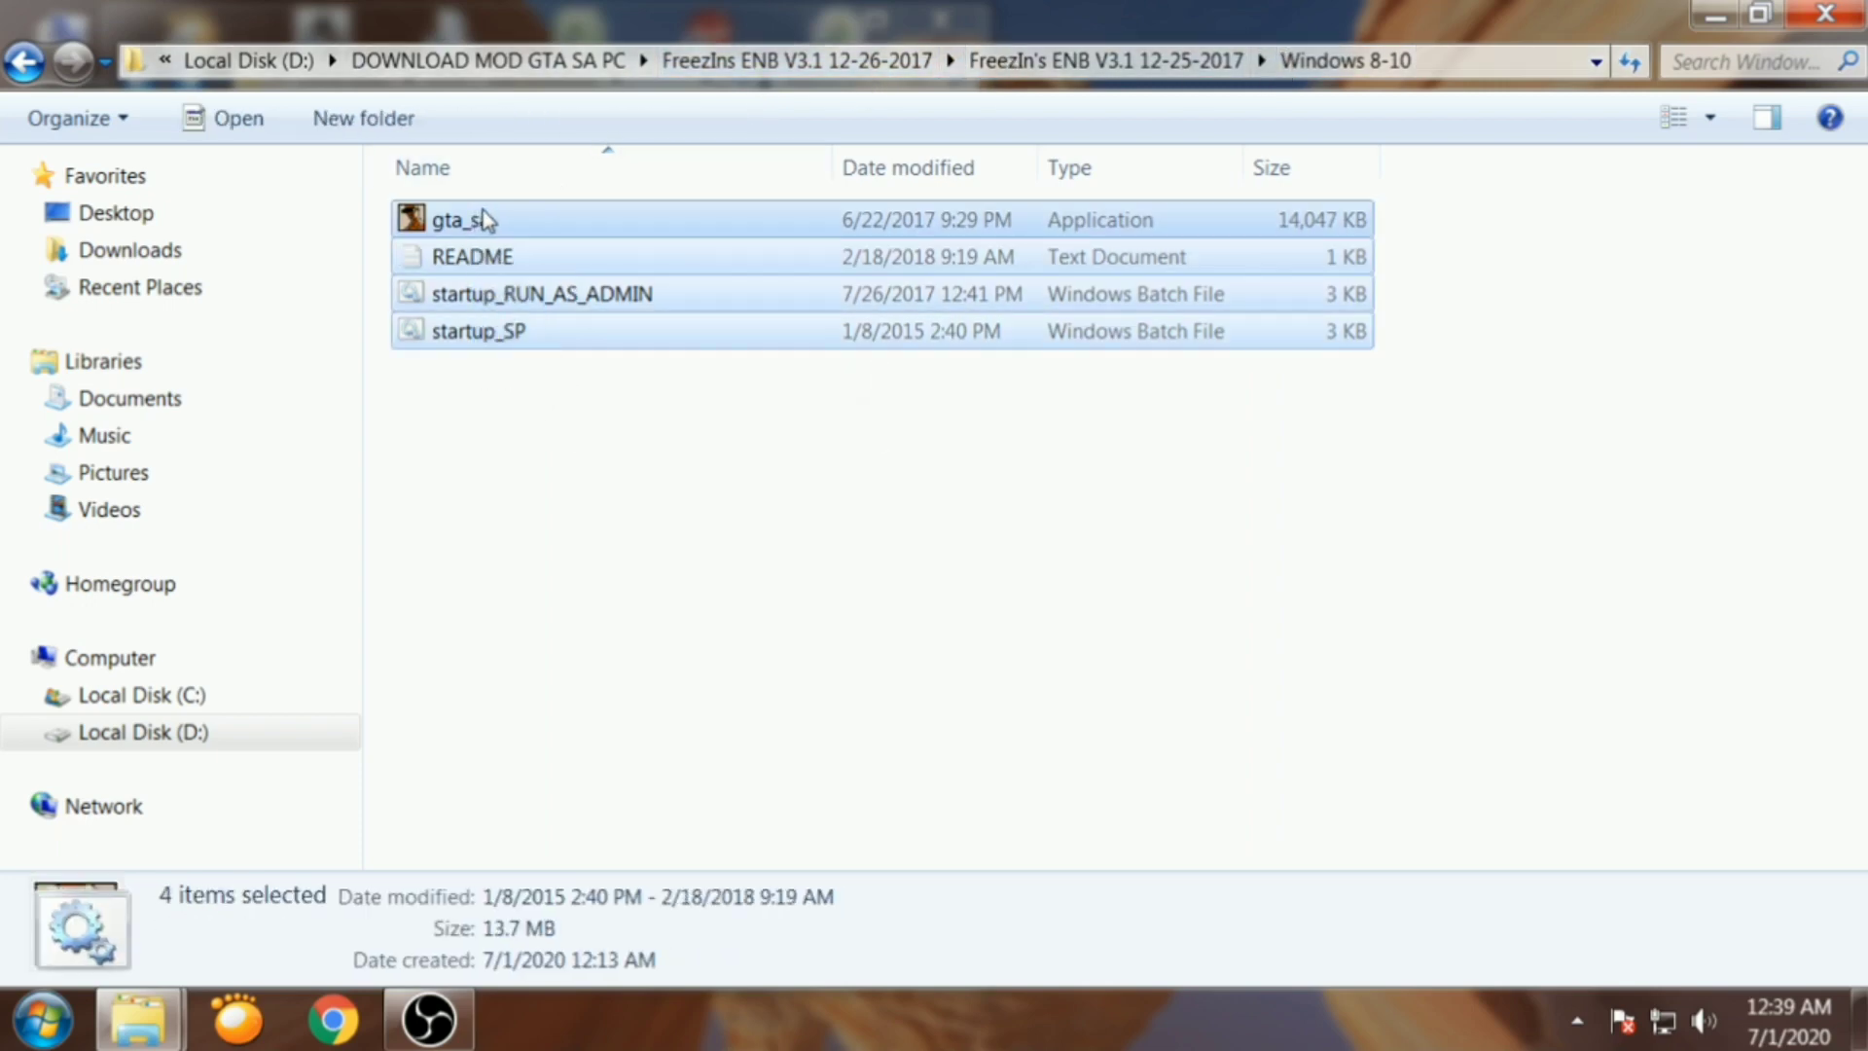
right_click(483, 210)
click(584, 526)
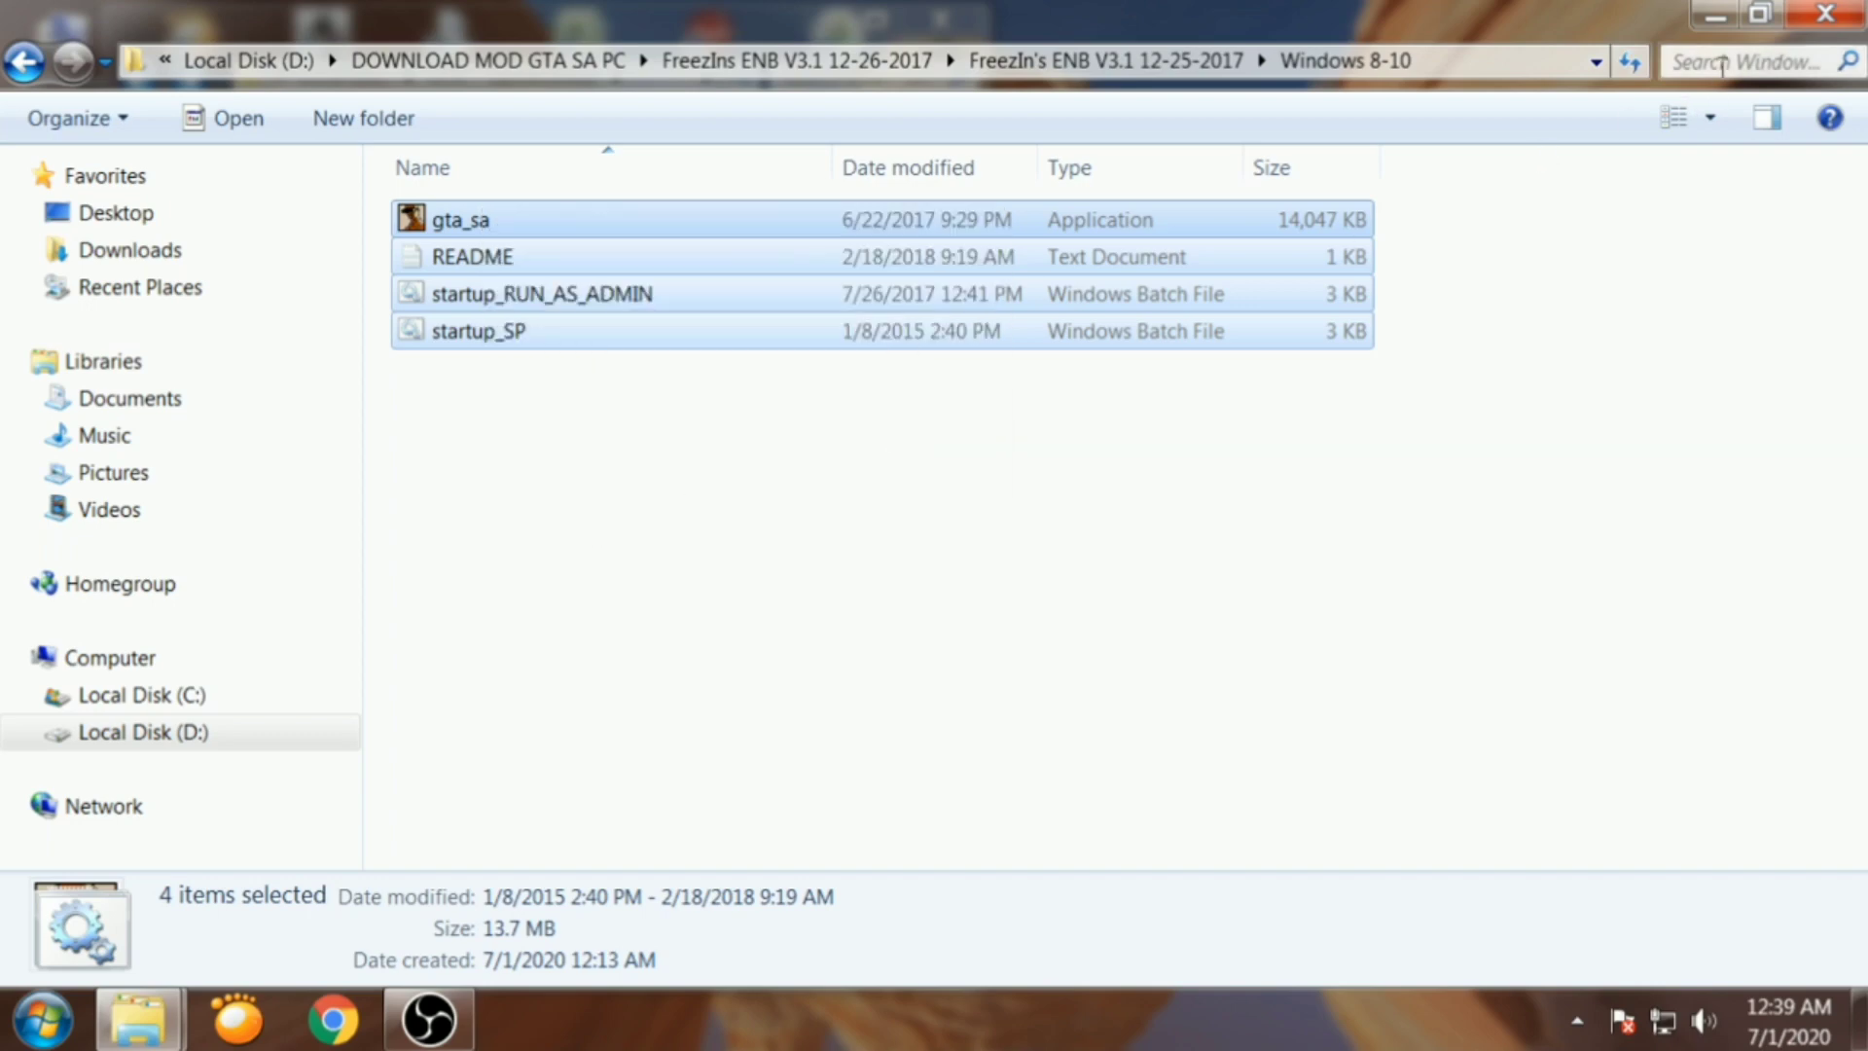
Maximize the GTA - San Andreas folder window and check its paste option without pasting the copied files
click(1755, 29)
drag(1264, 12, 1265, 88)
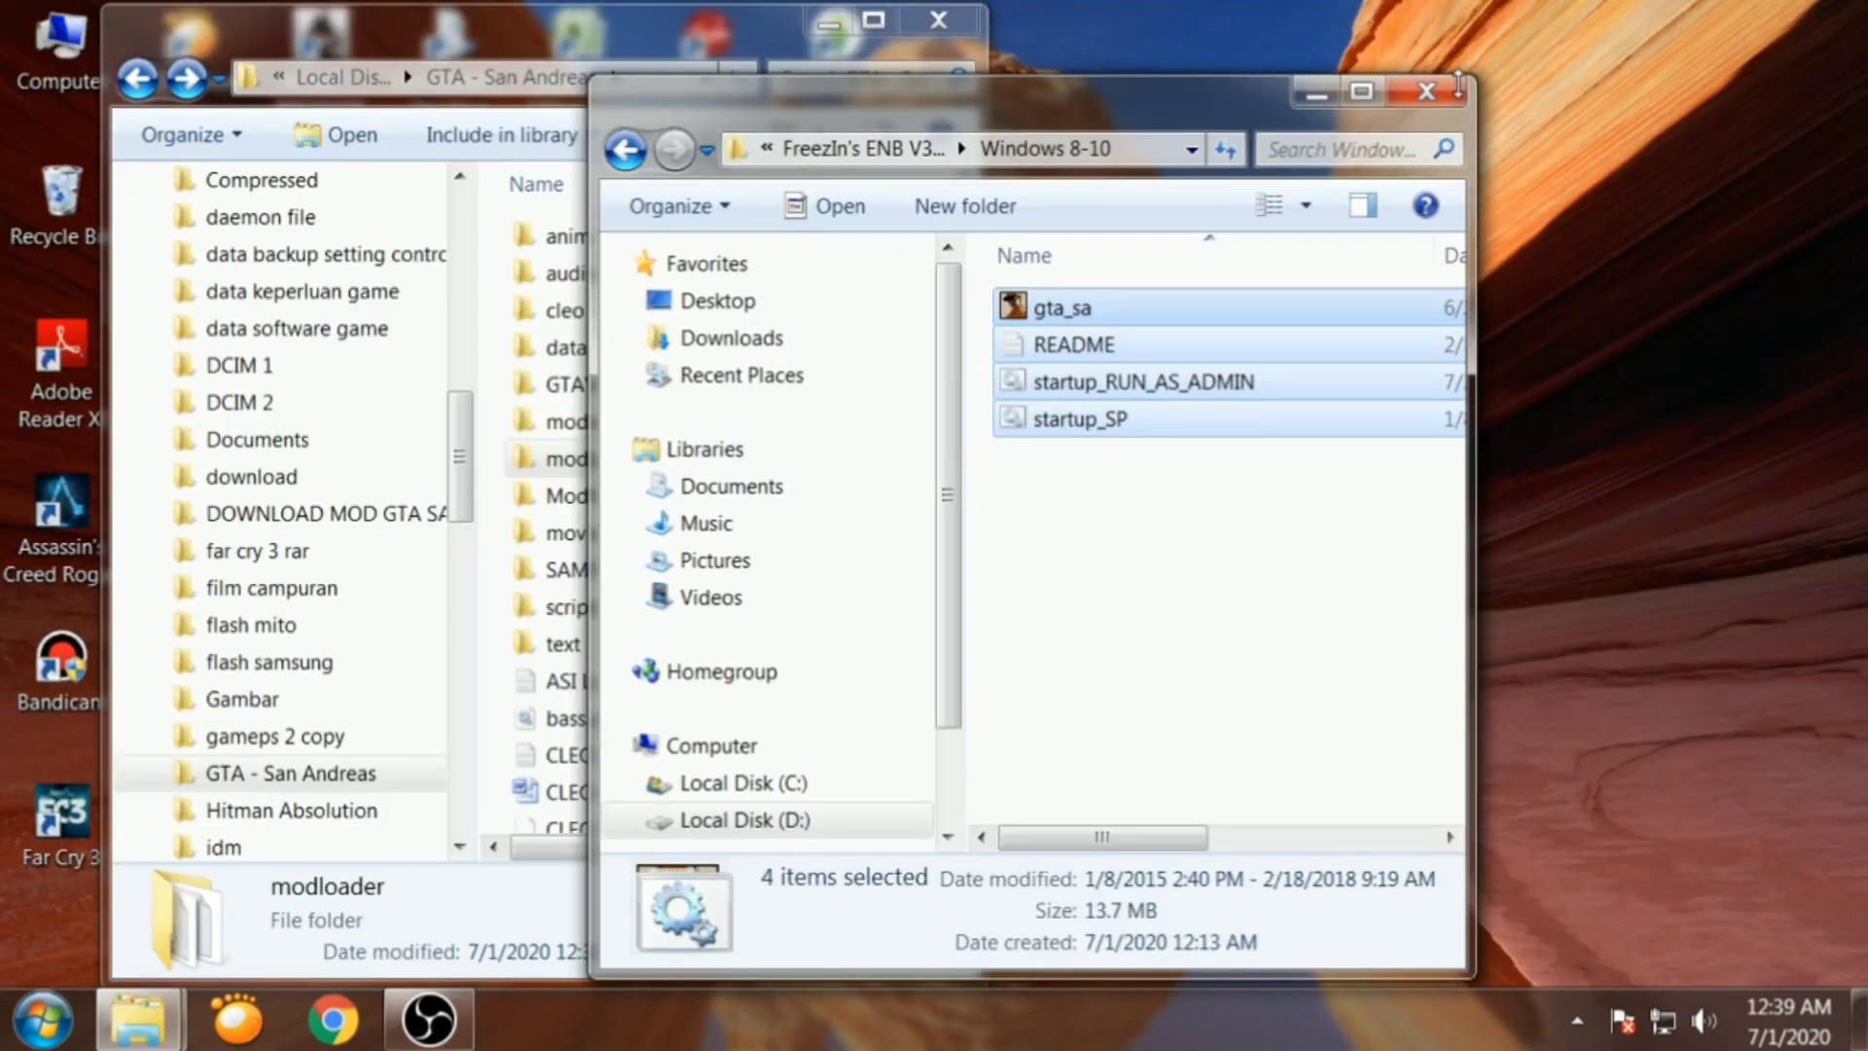
click(880, 39)
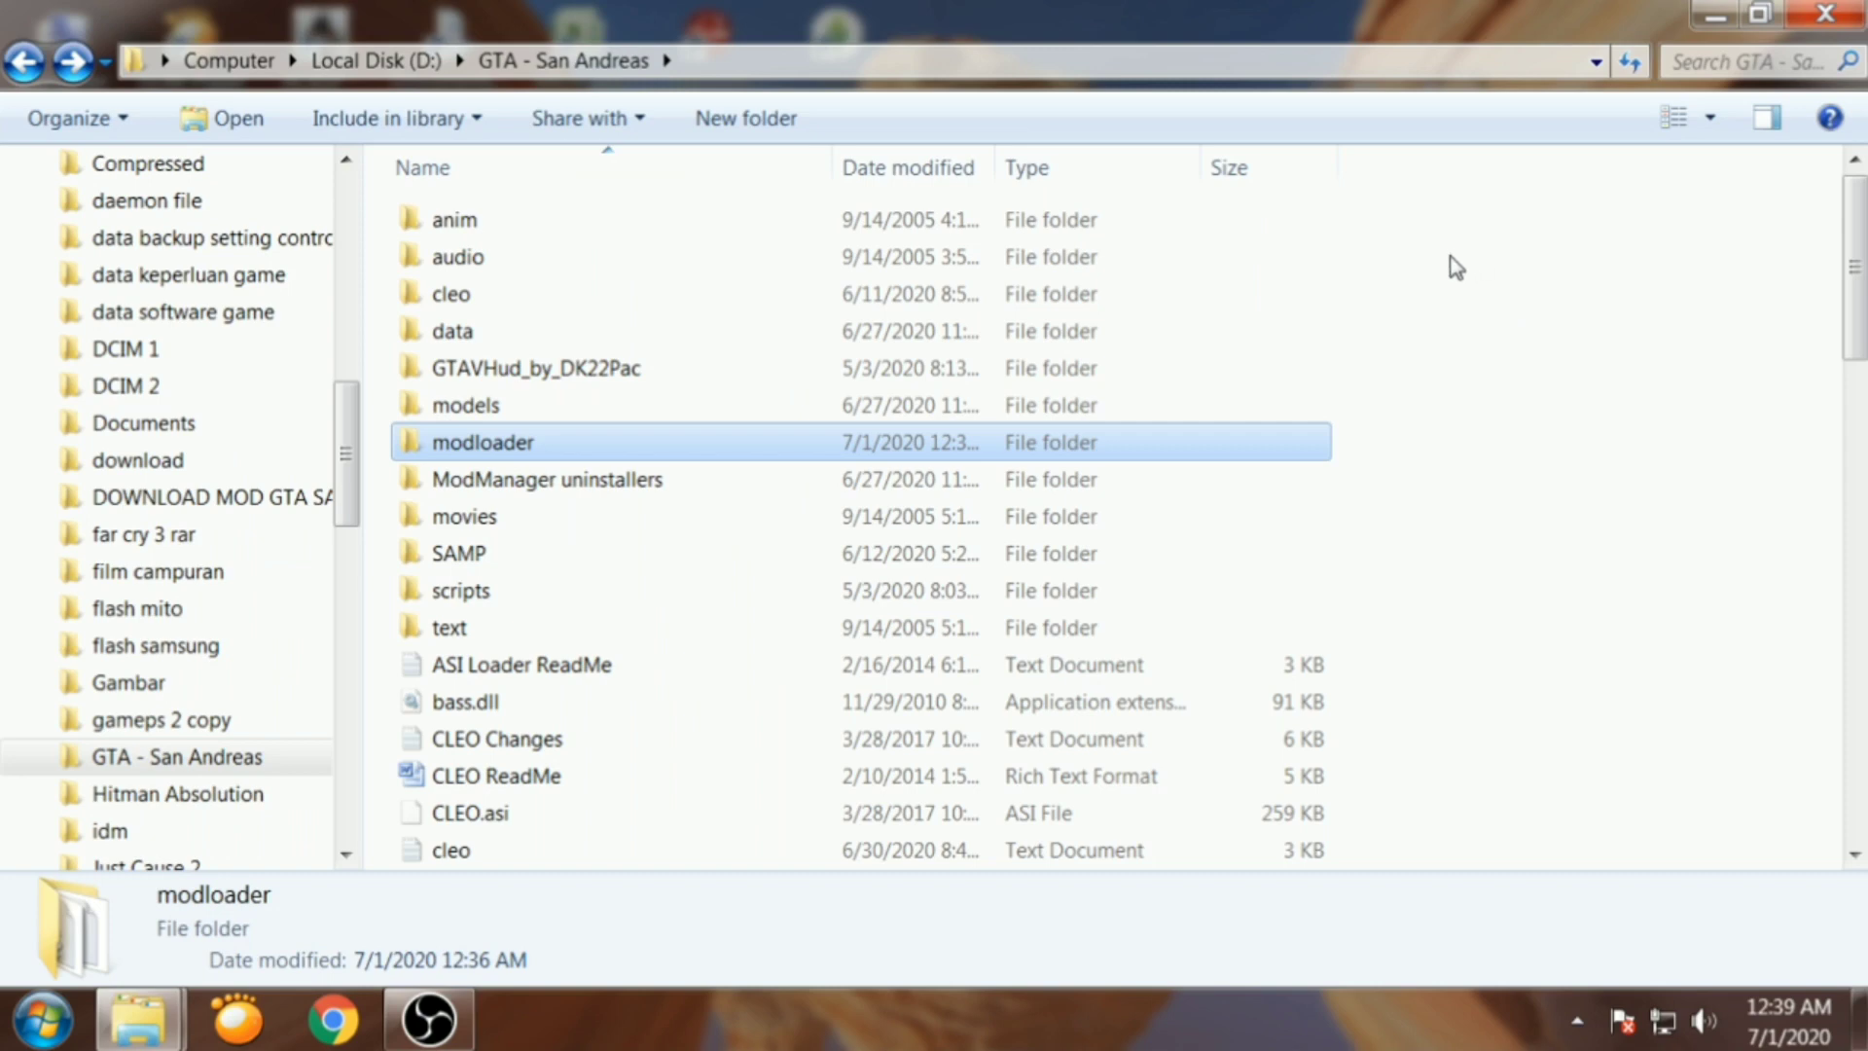
right_click(1440, 204)
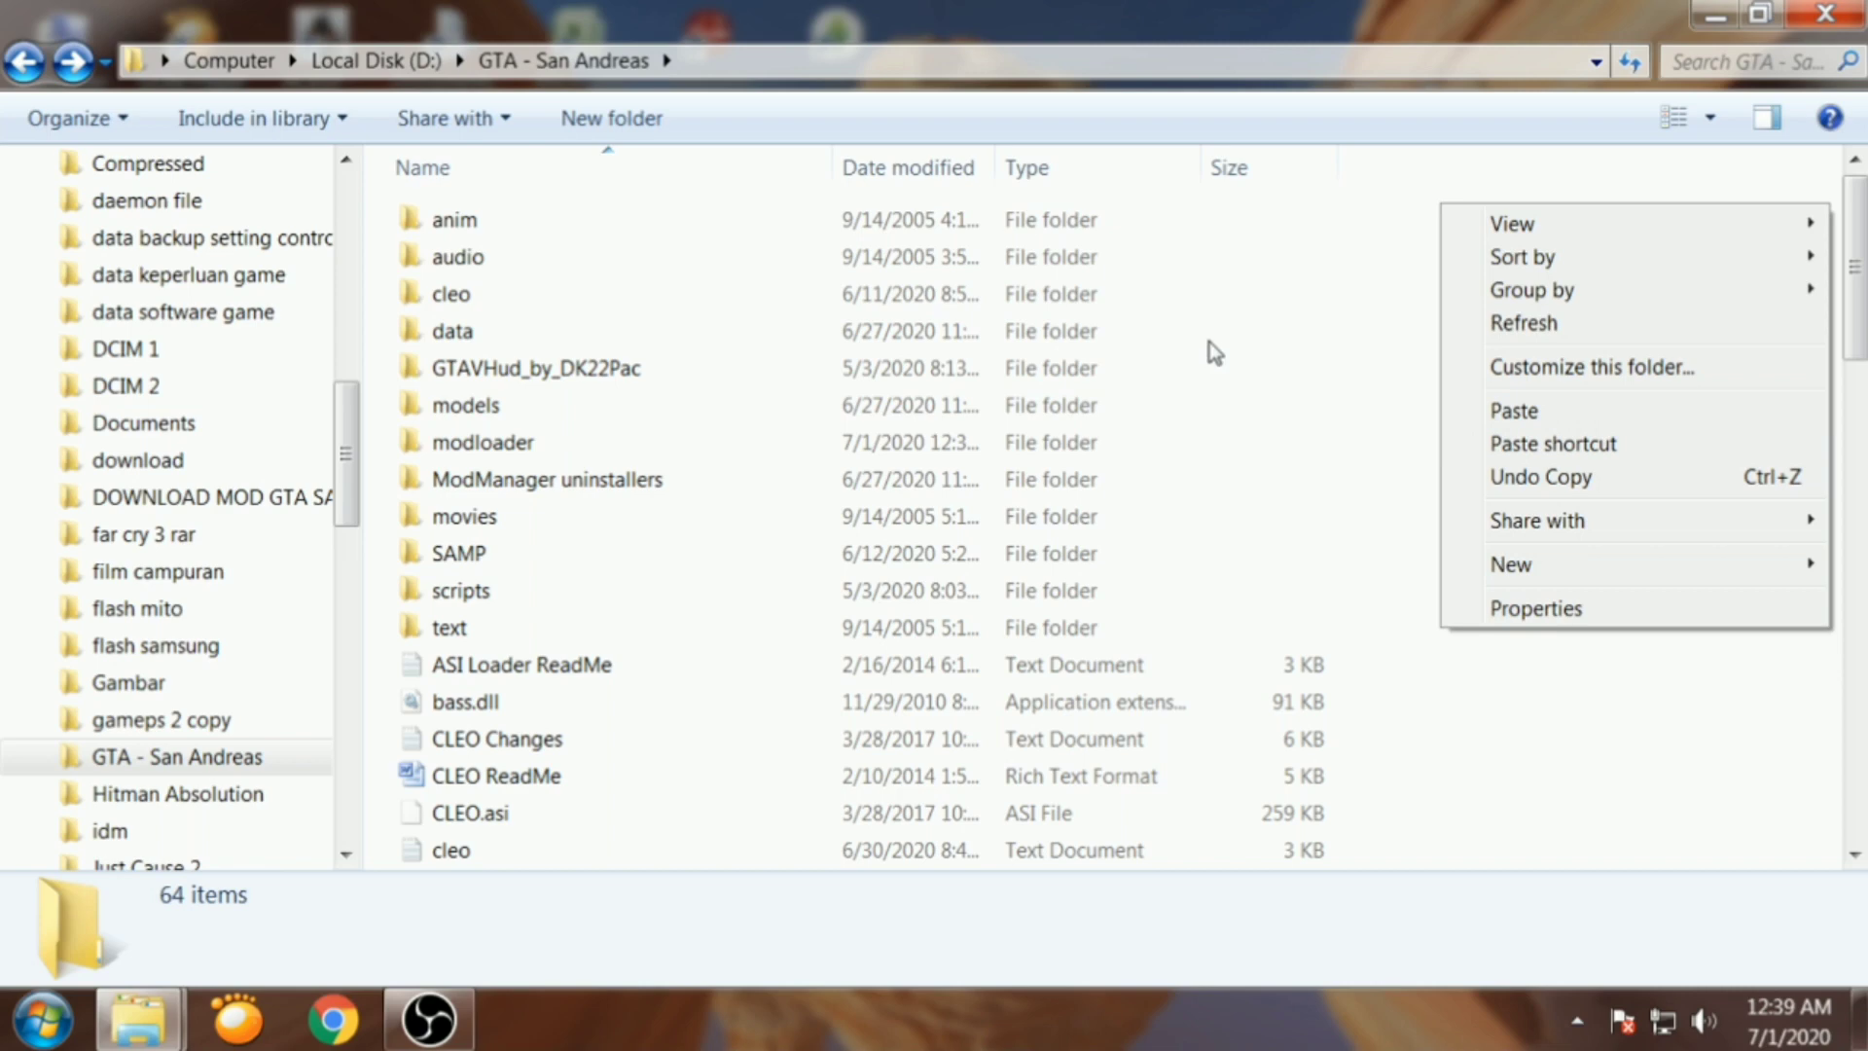
click(1367, 198)
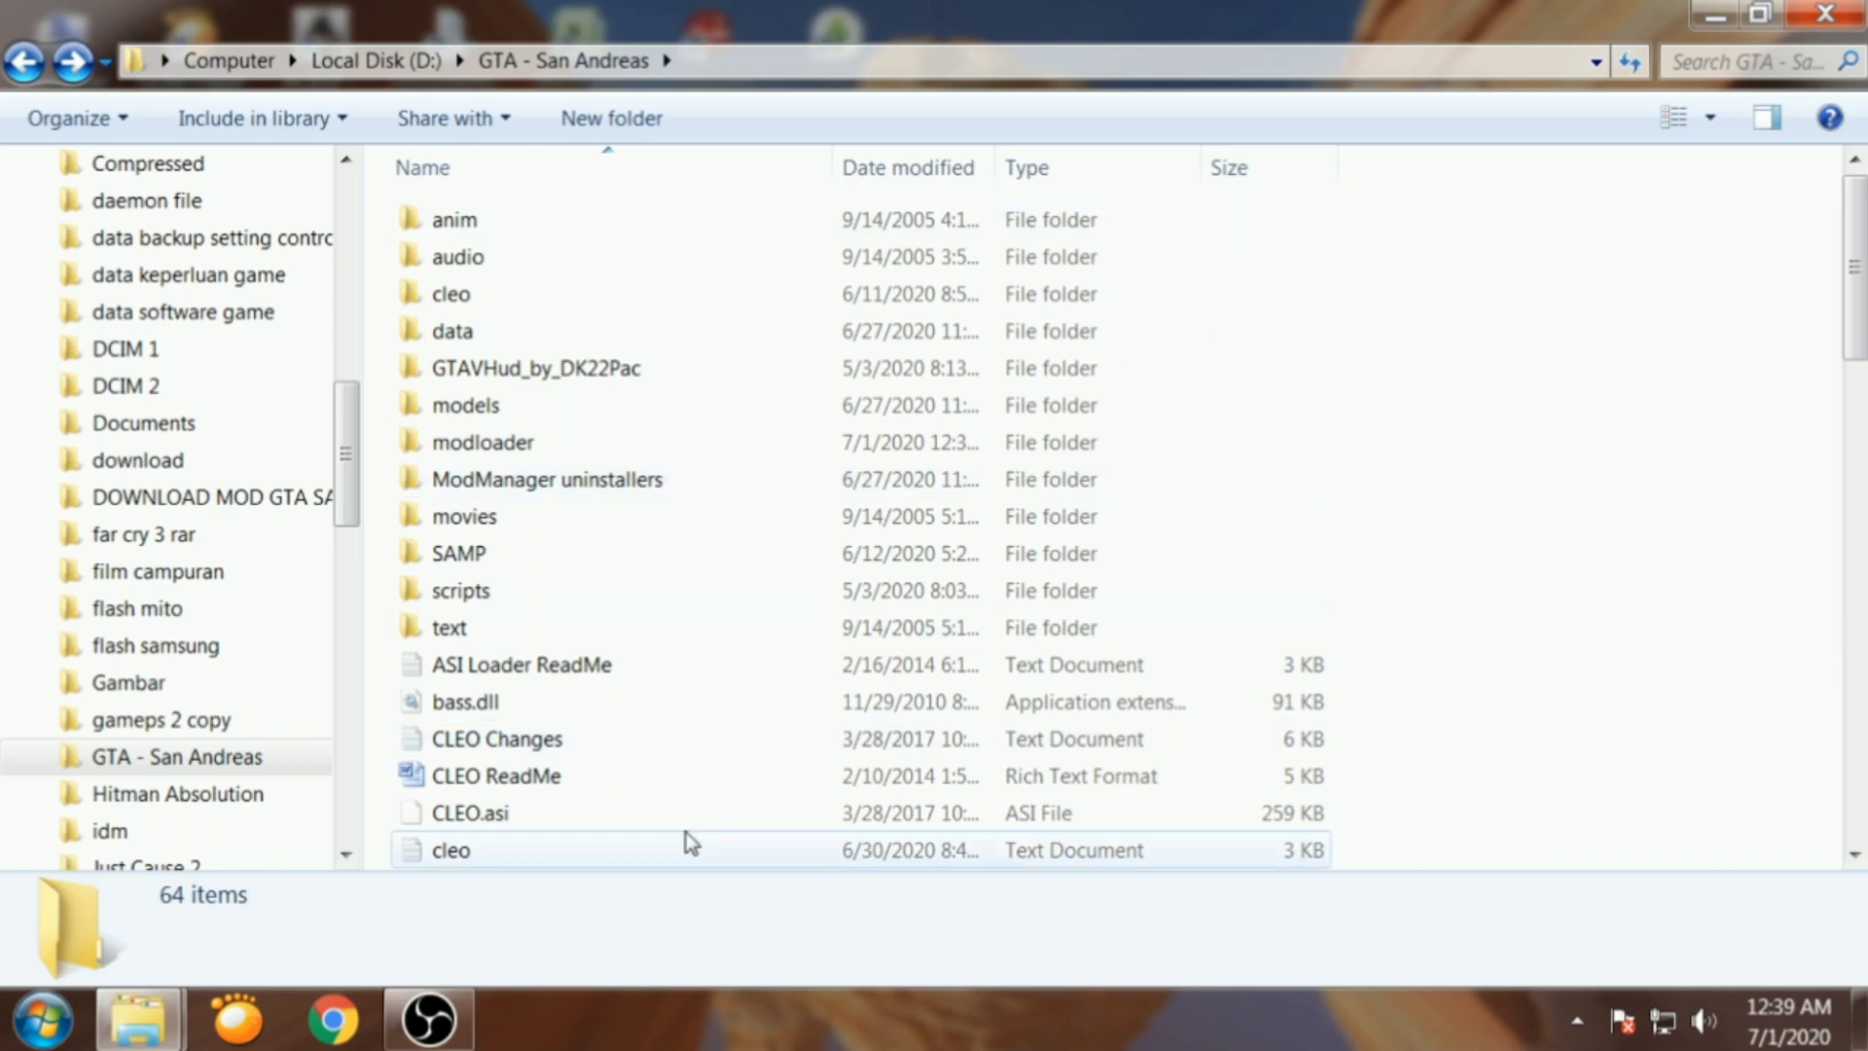
Bring the Windows 8-10 folder window forward, deselect its files and minimize the window
mouse_move(137, 1021)
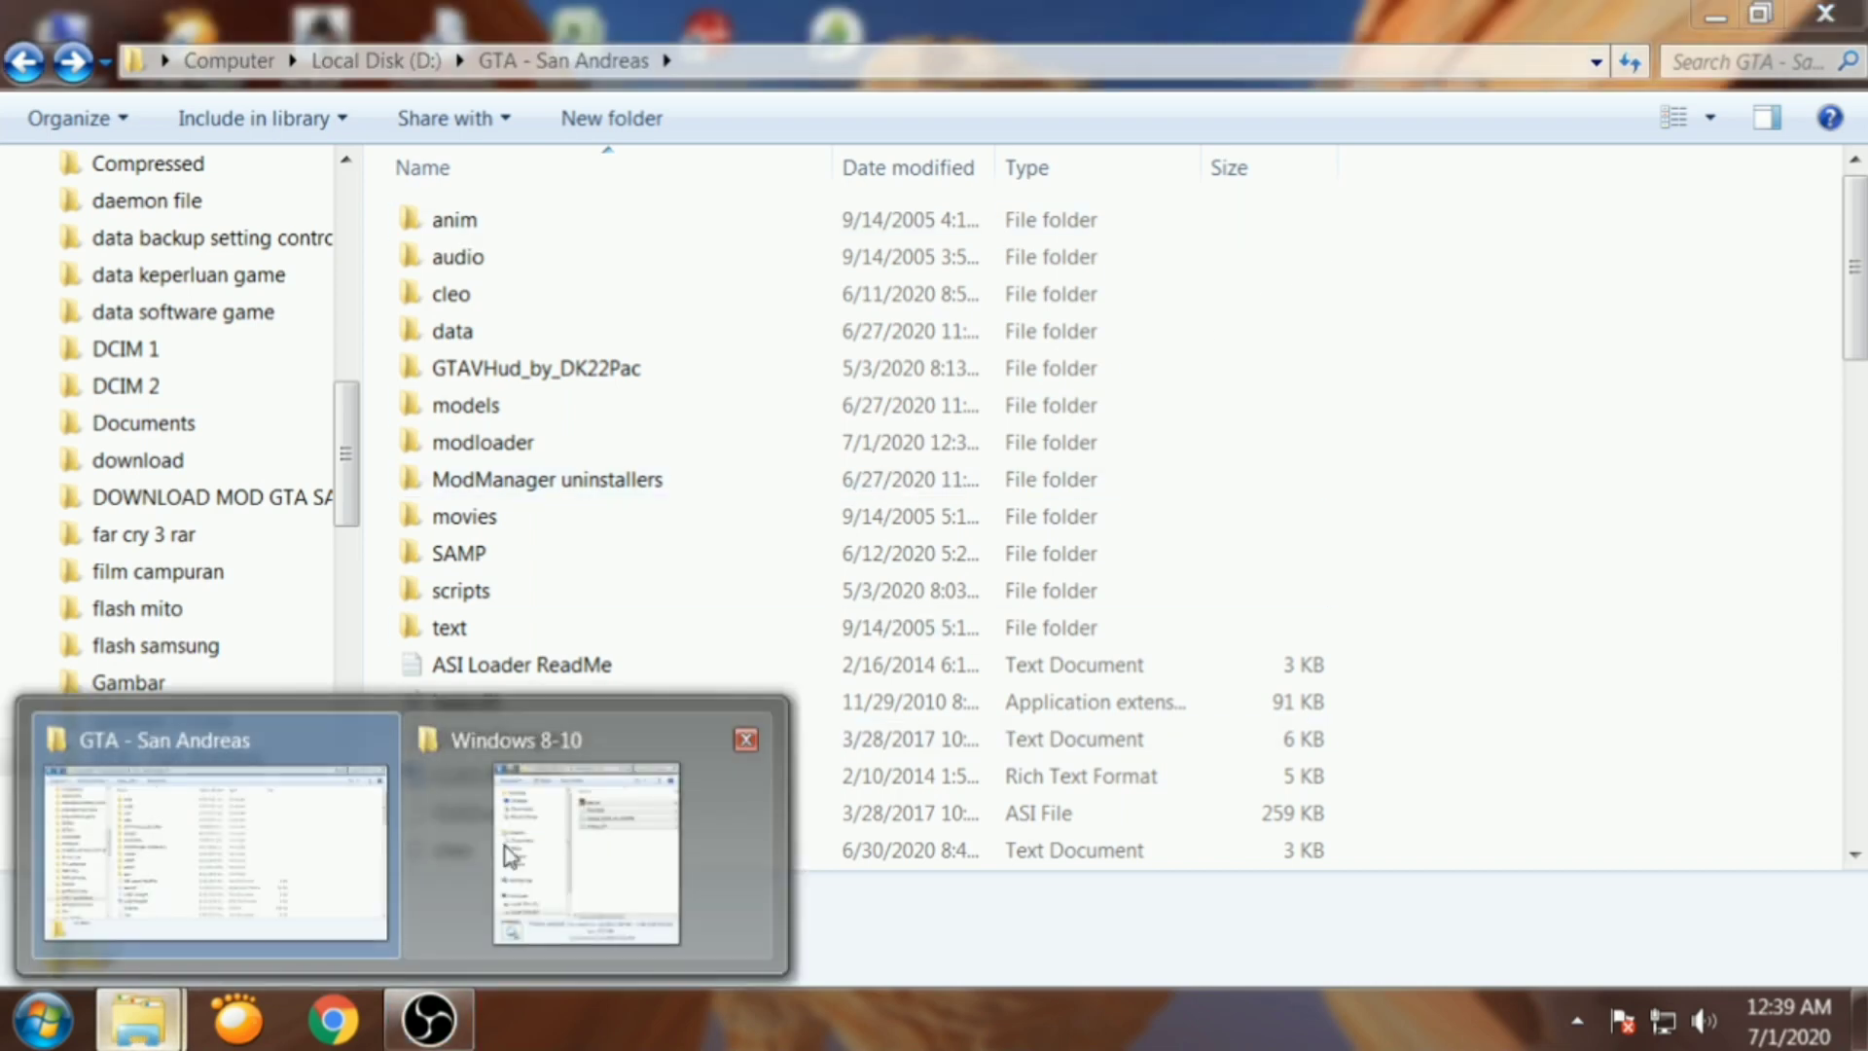
click(506, 854)
drag(1015, 104, 1381, 74)
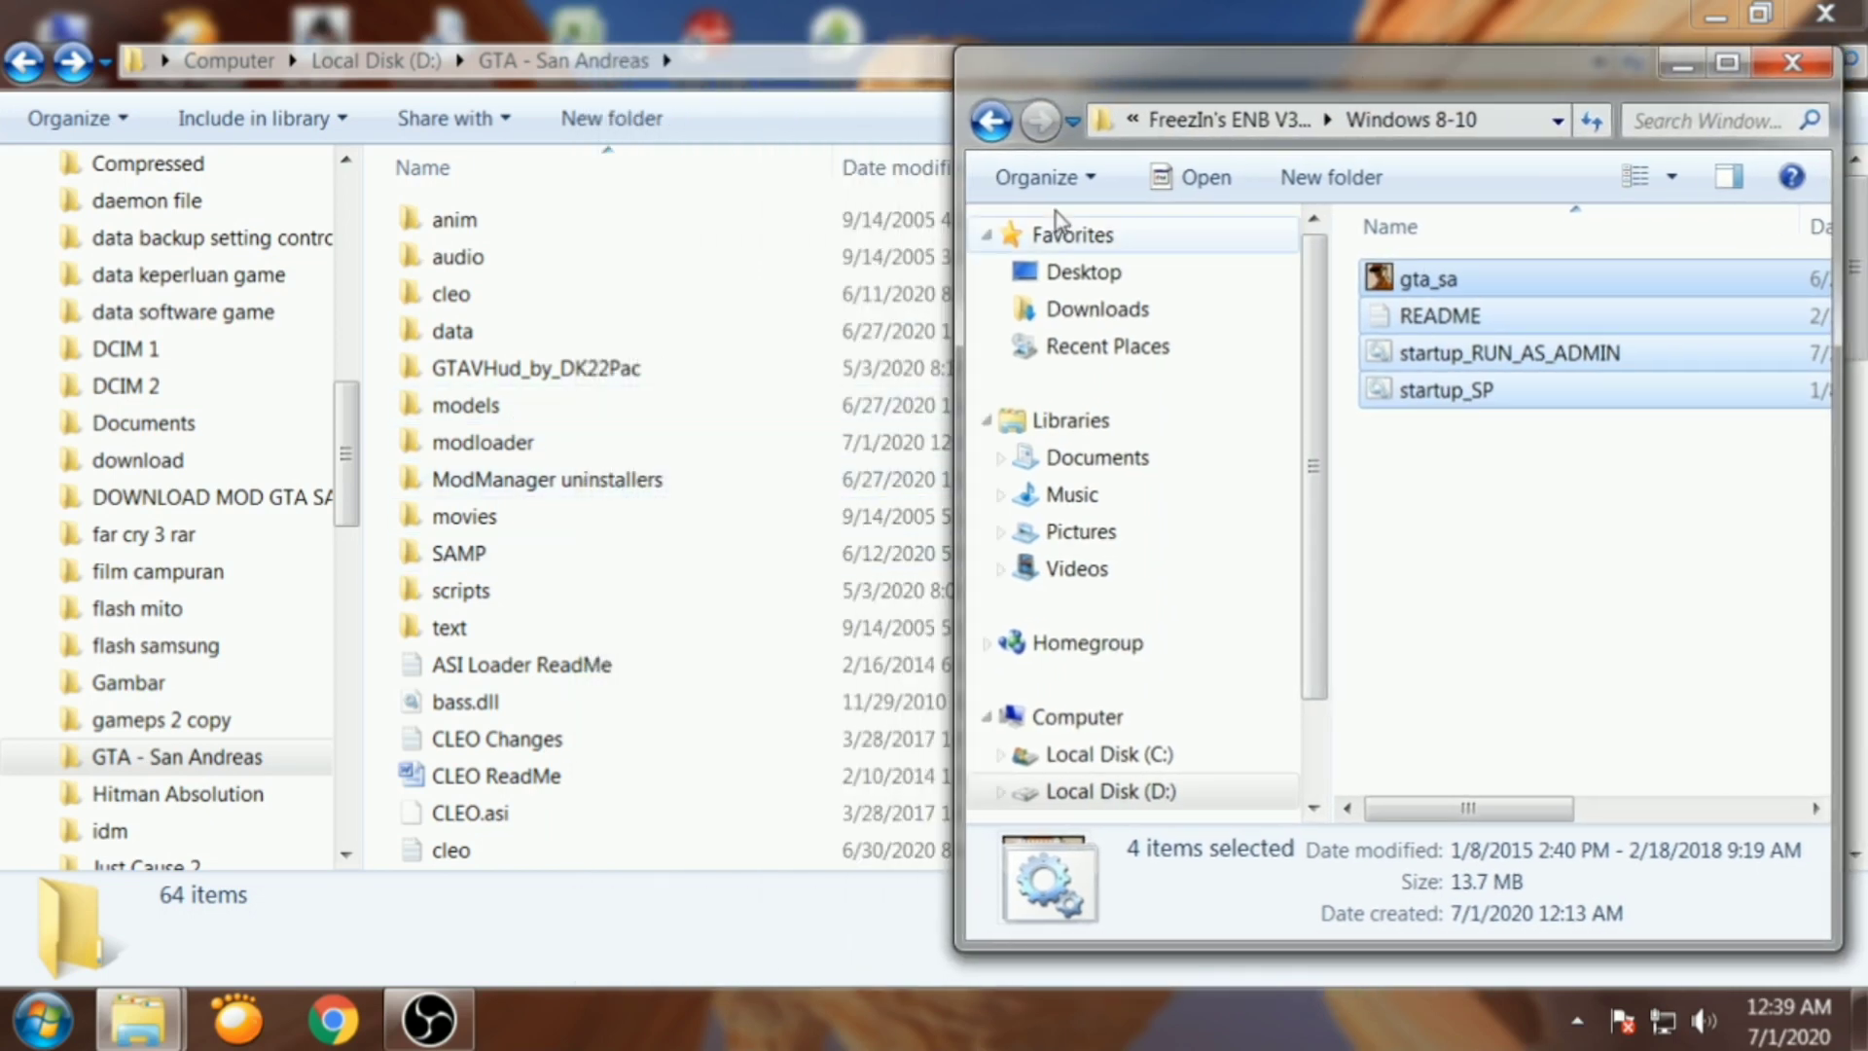
click(1482, 499)
drag(1405, 91, 1212, 118)
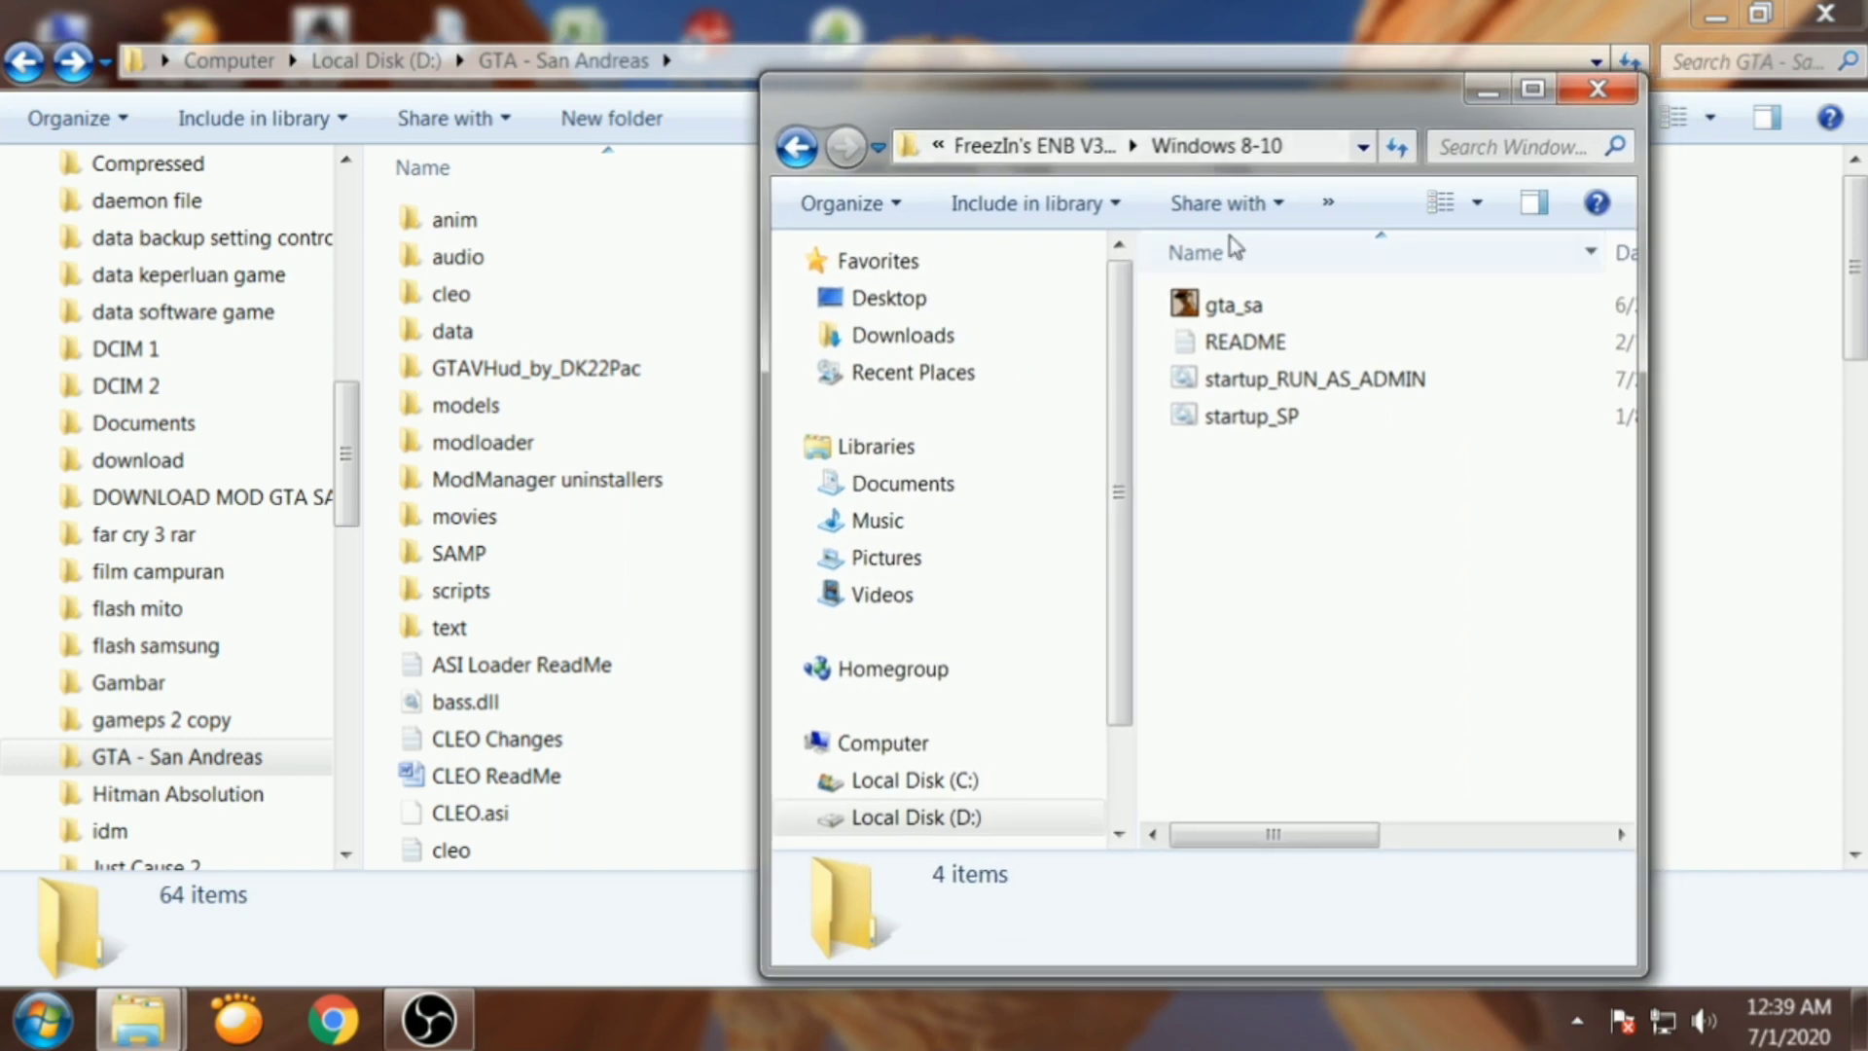
click(1488, 91)
Maximize the Windows 8-10 window and look through the GTA - San Andreas folder for the samp application
mouse_move(139, 1019)
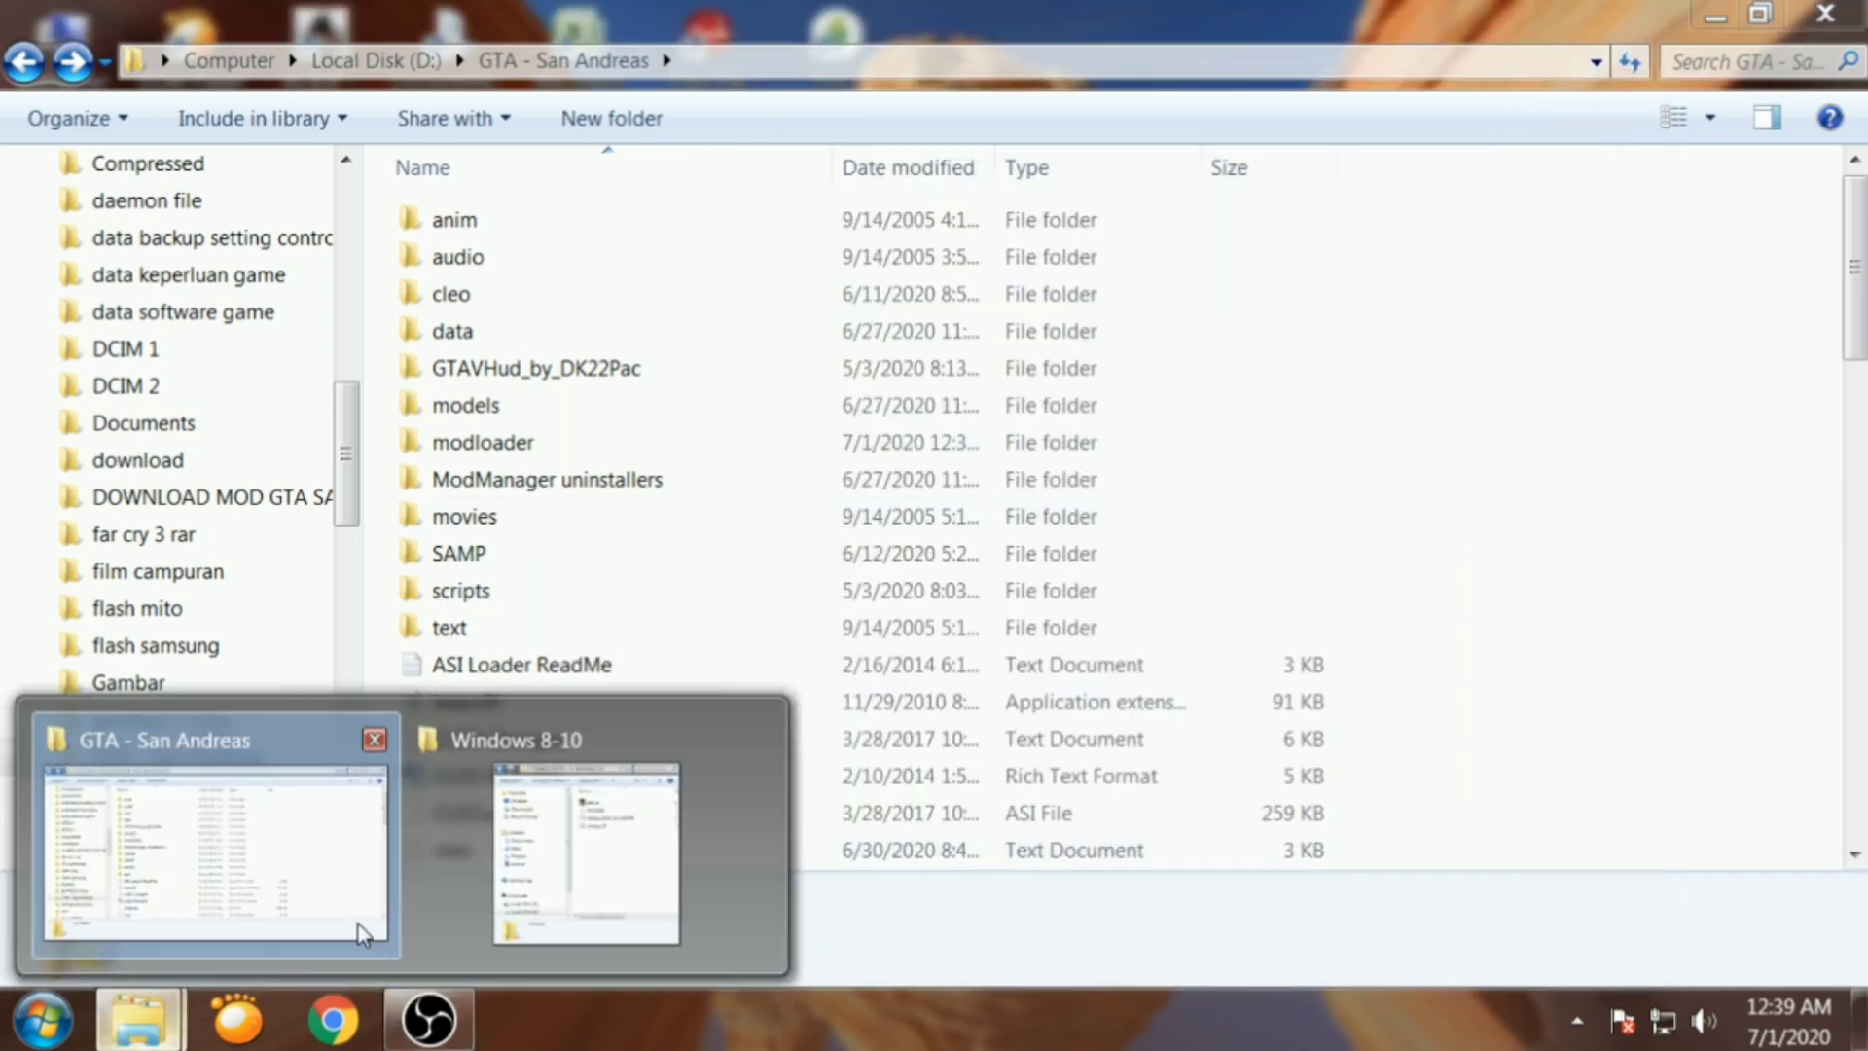
click(679, 737)
click(1537, 89)
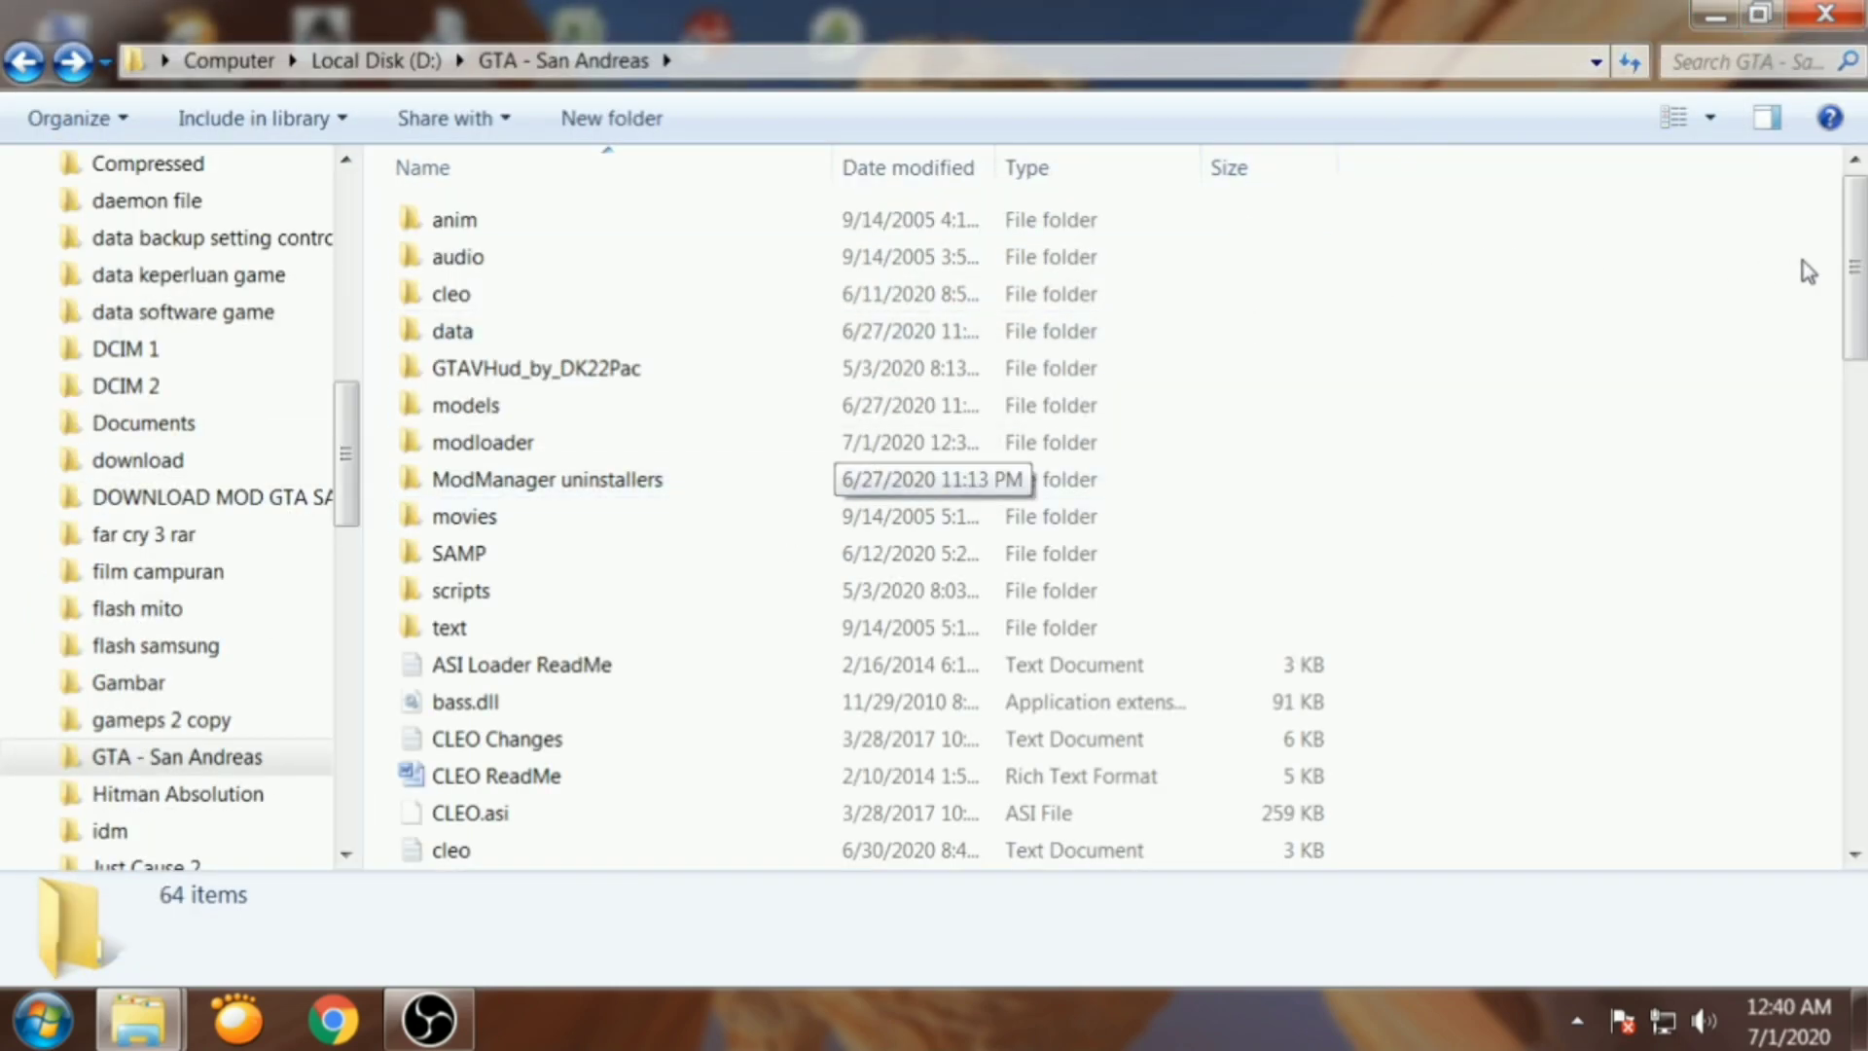
drag(1854, 268, 1860, 705)
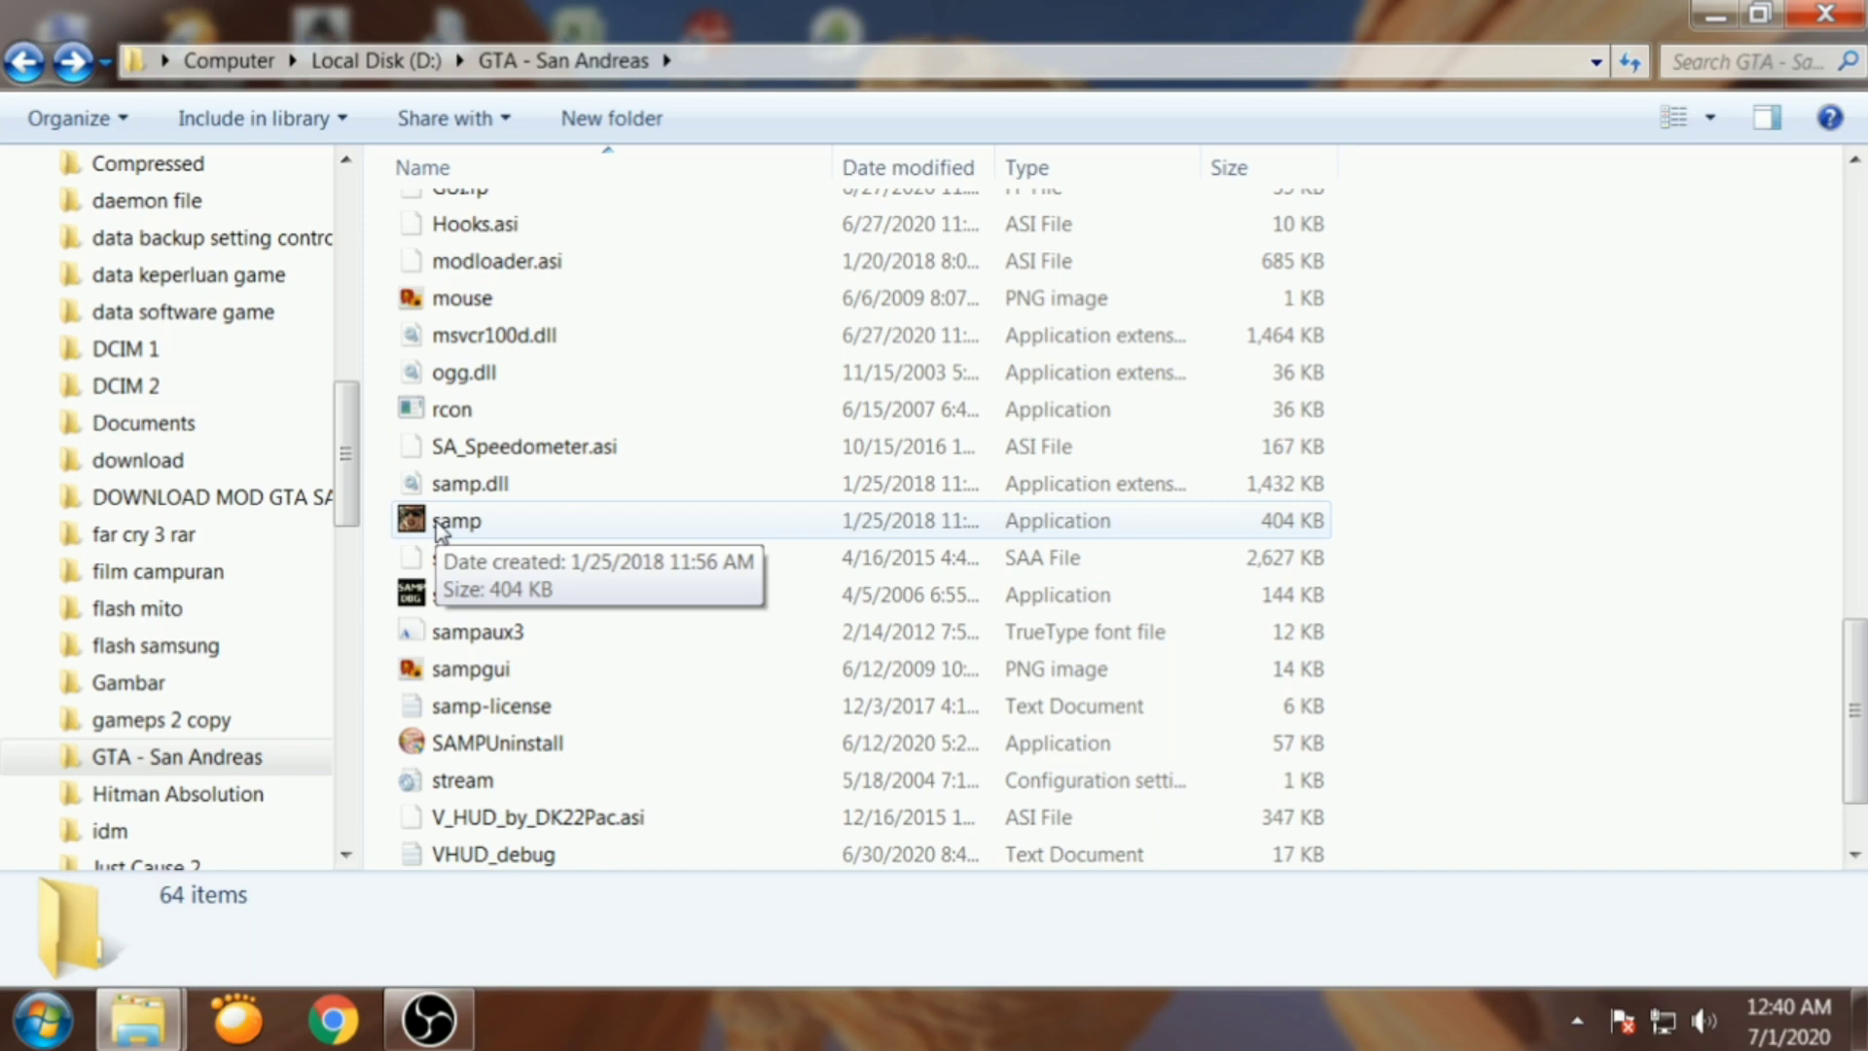
Check the available actions for the startup_RUN_AS_ADMIN batch file in the Windows 8-10 folder without running it
mouse_move(187, 1016)
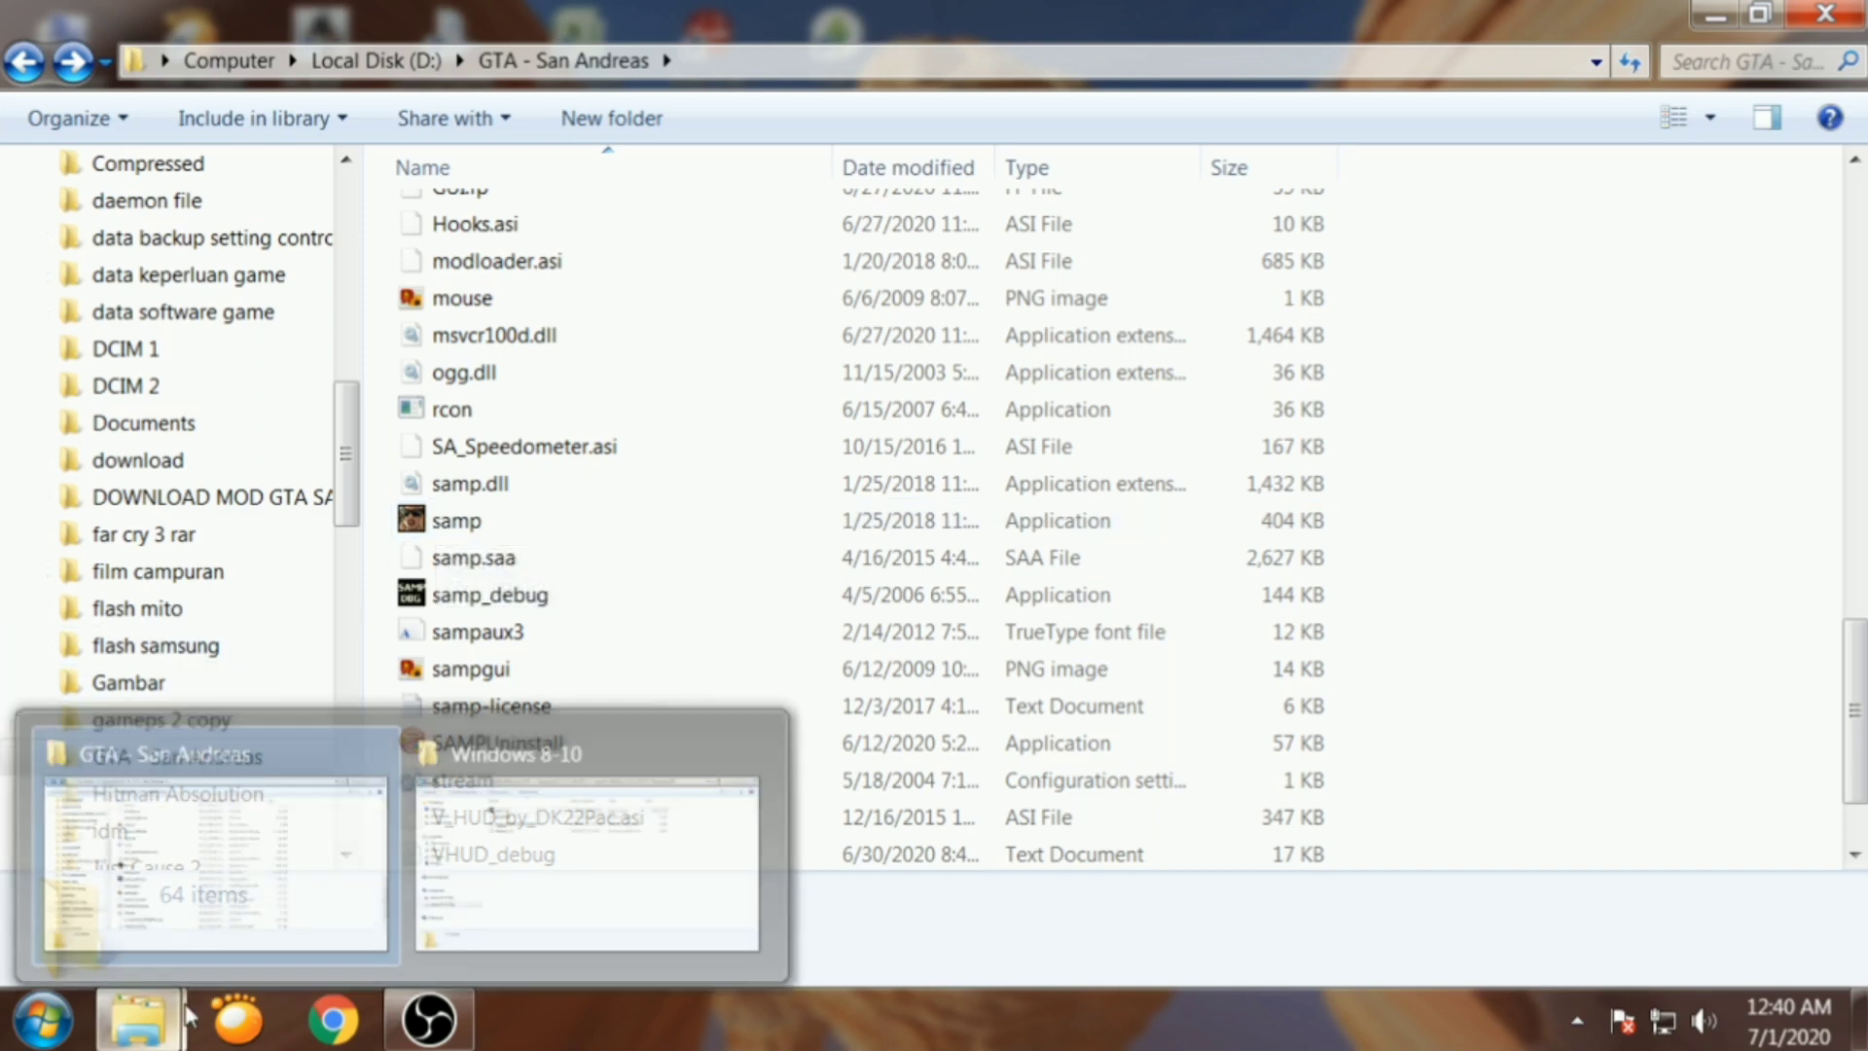
click(520, 878)
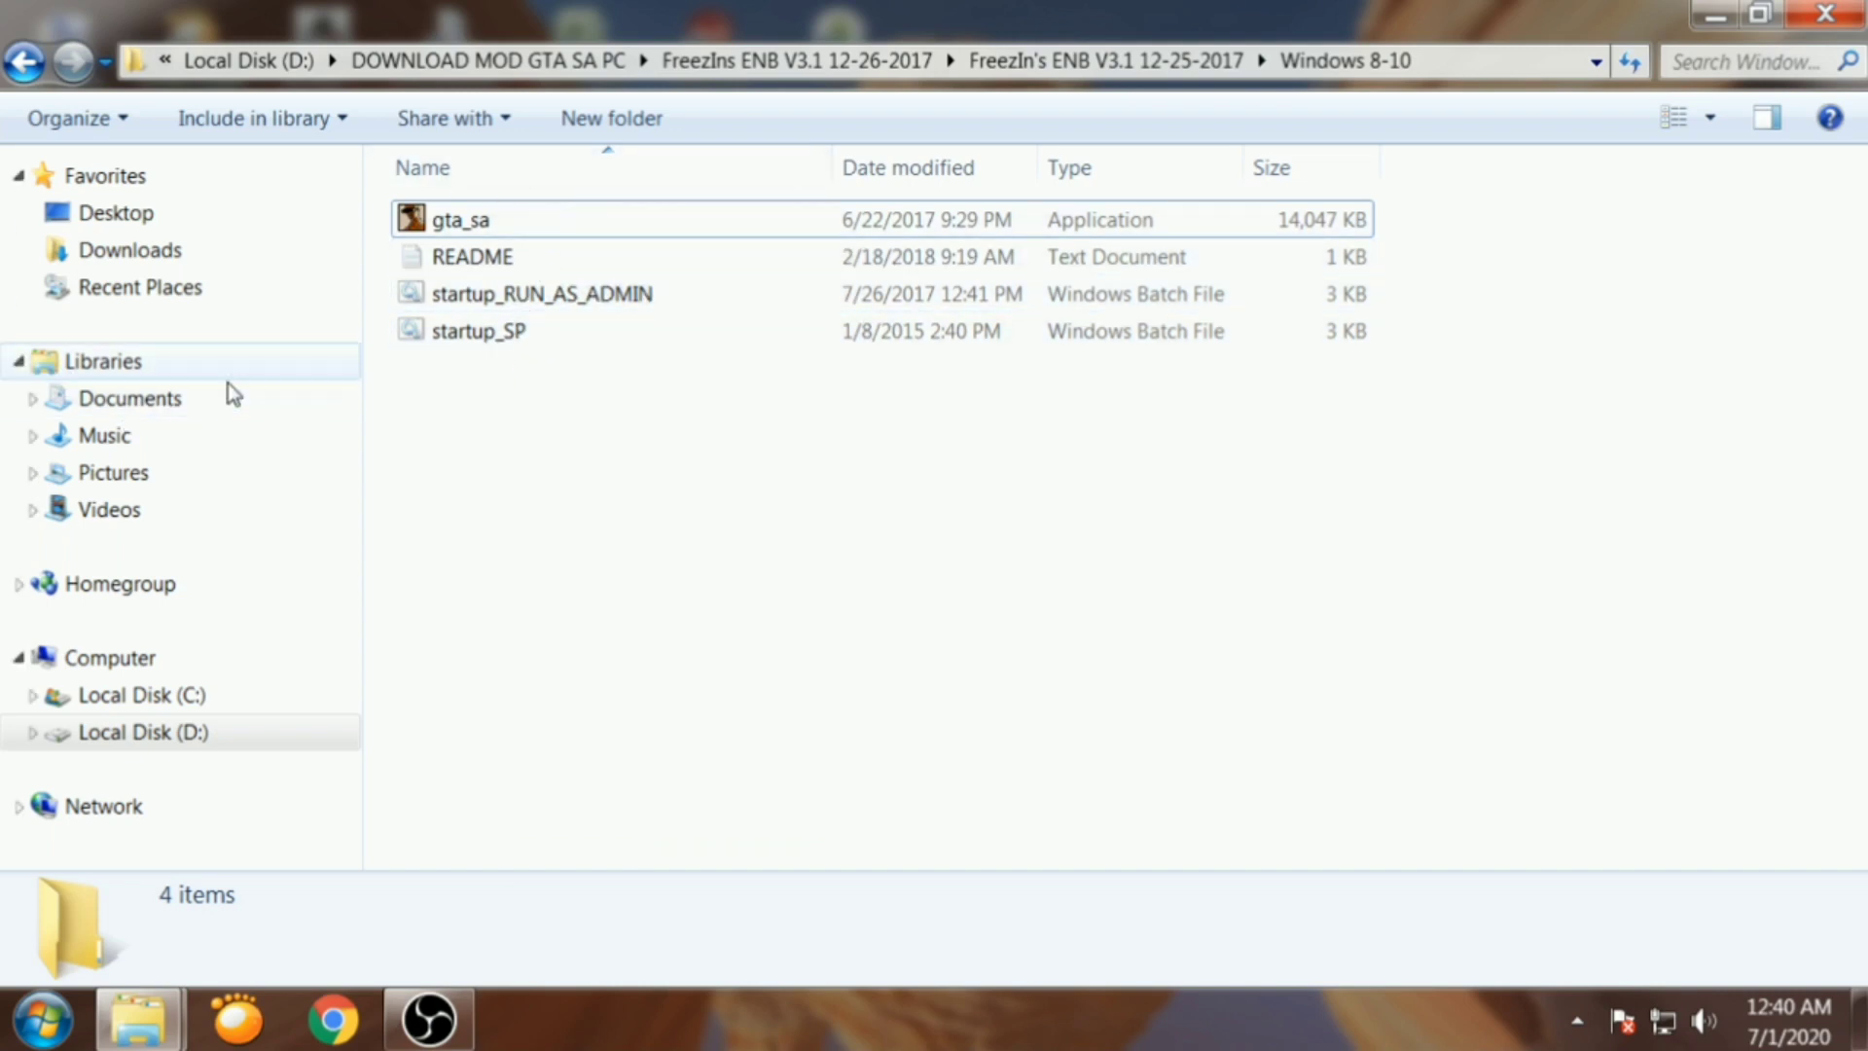
click(433, 297)
right_click(433, 296)
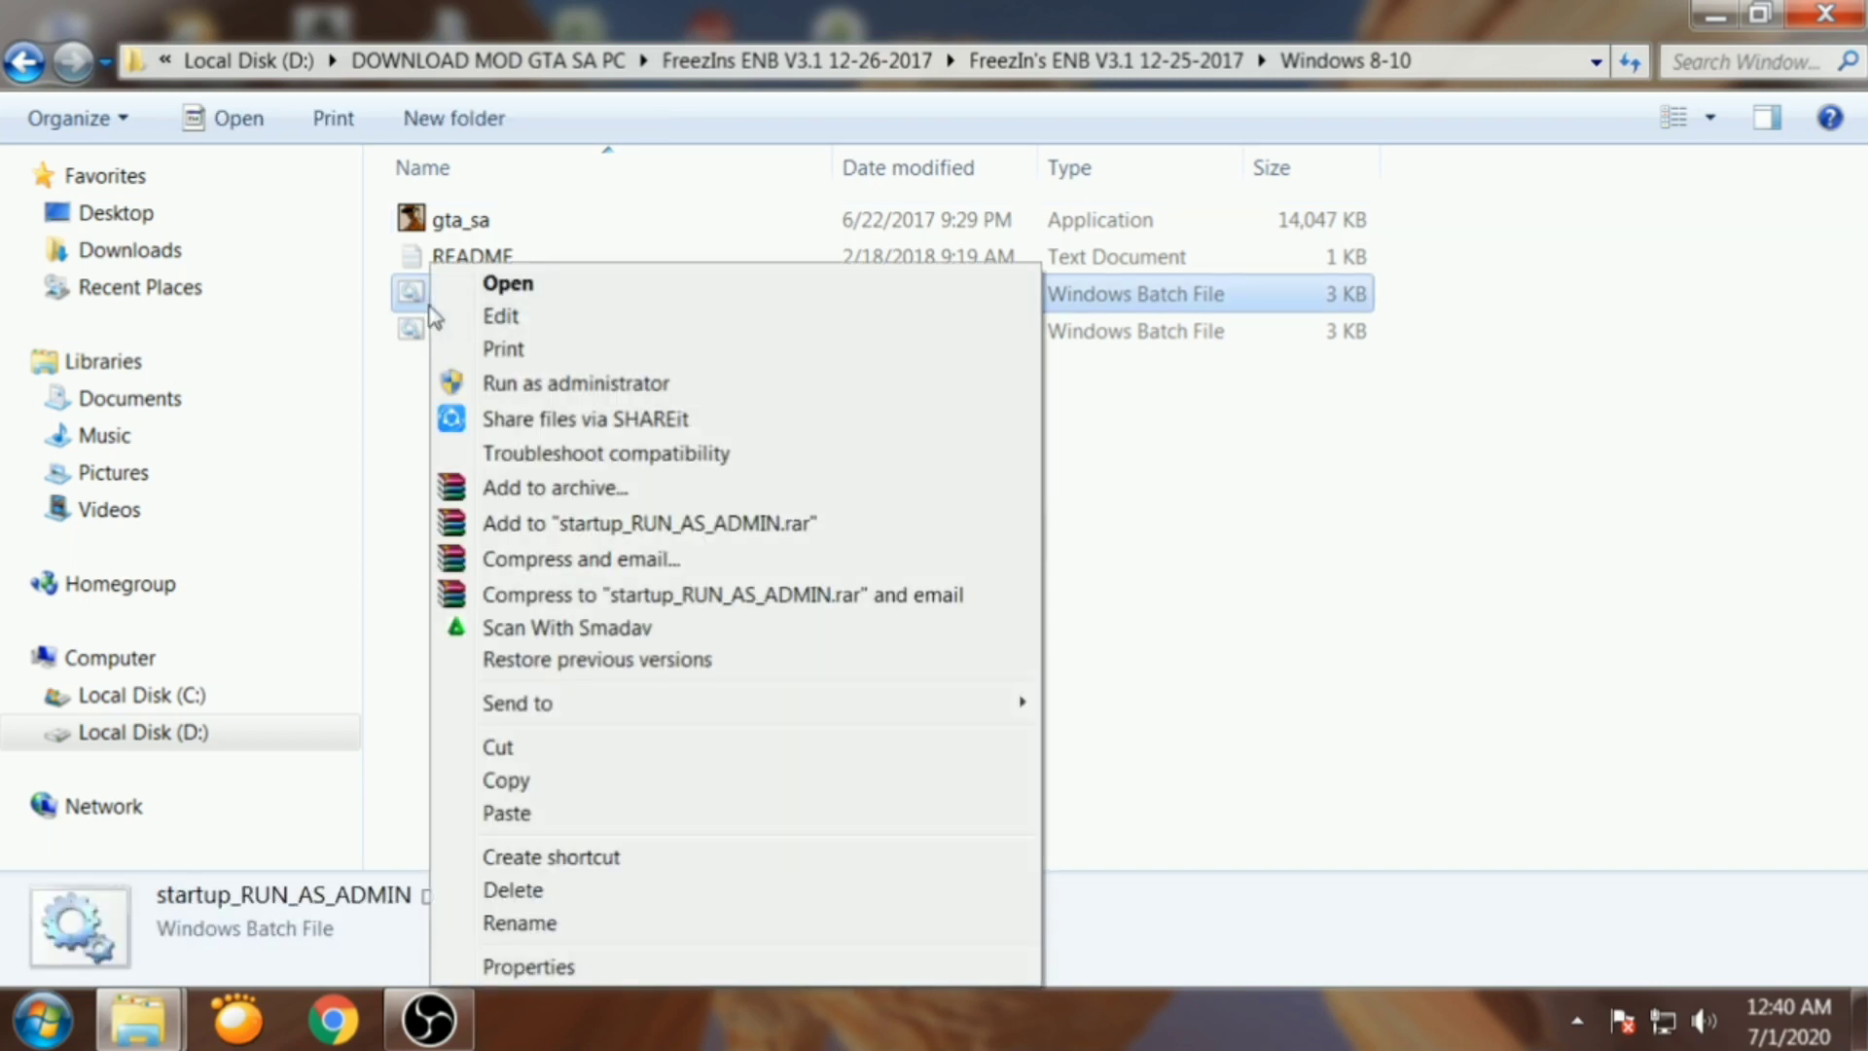
click(1249, 431)
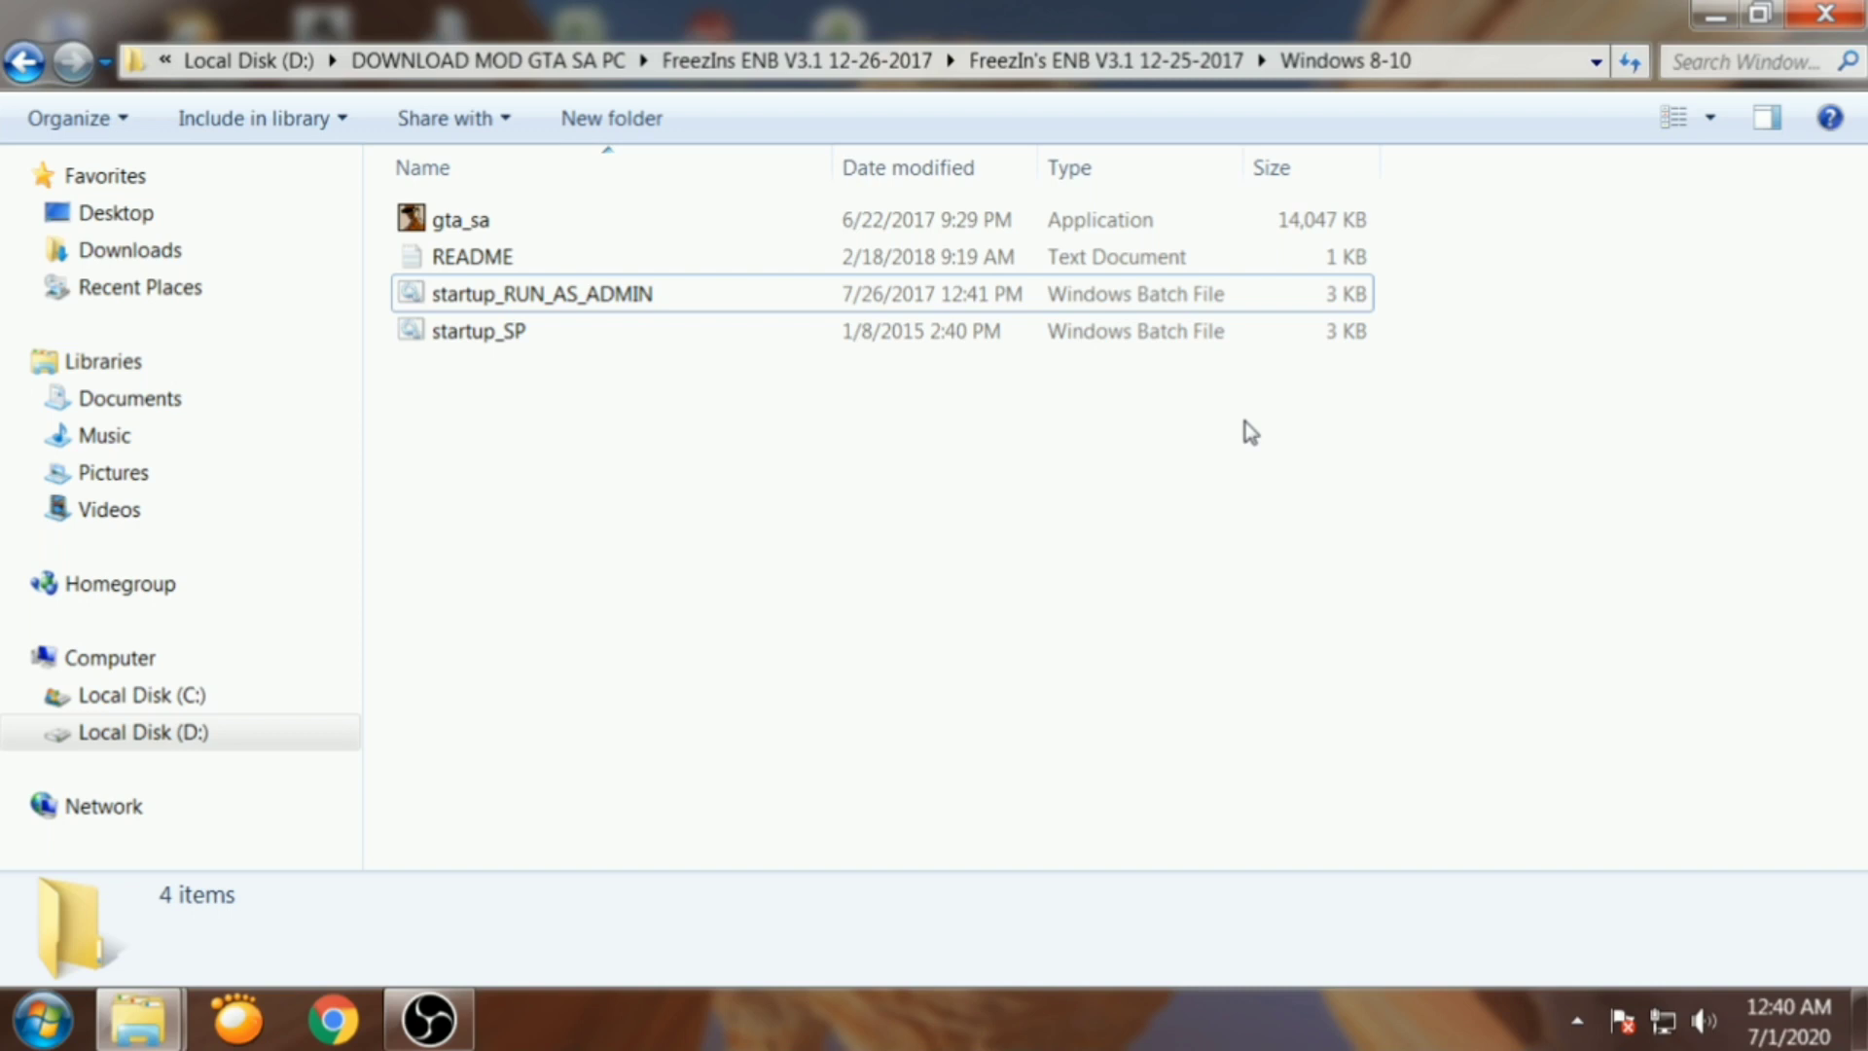
Return the mod window to the FreezIn's ENB V3.1 12-25-2017 folder and close both folder windows
click(1714, 26)
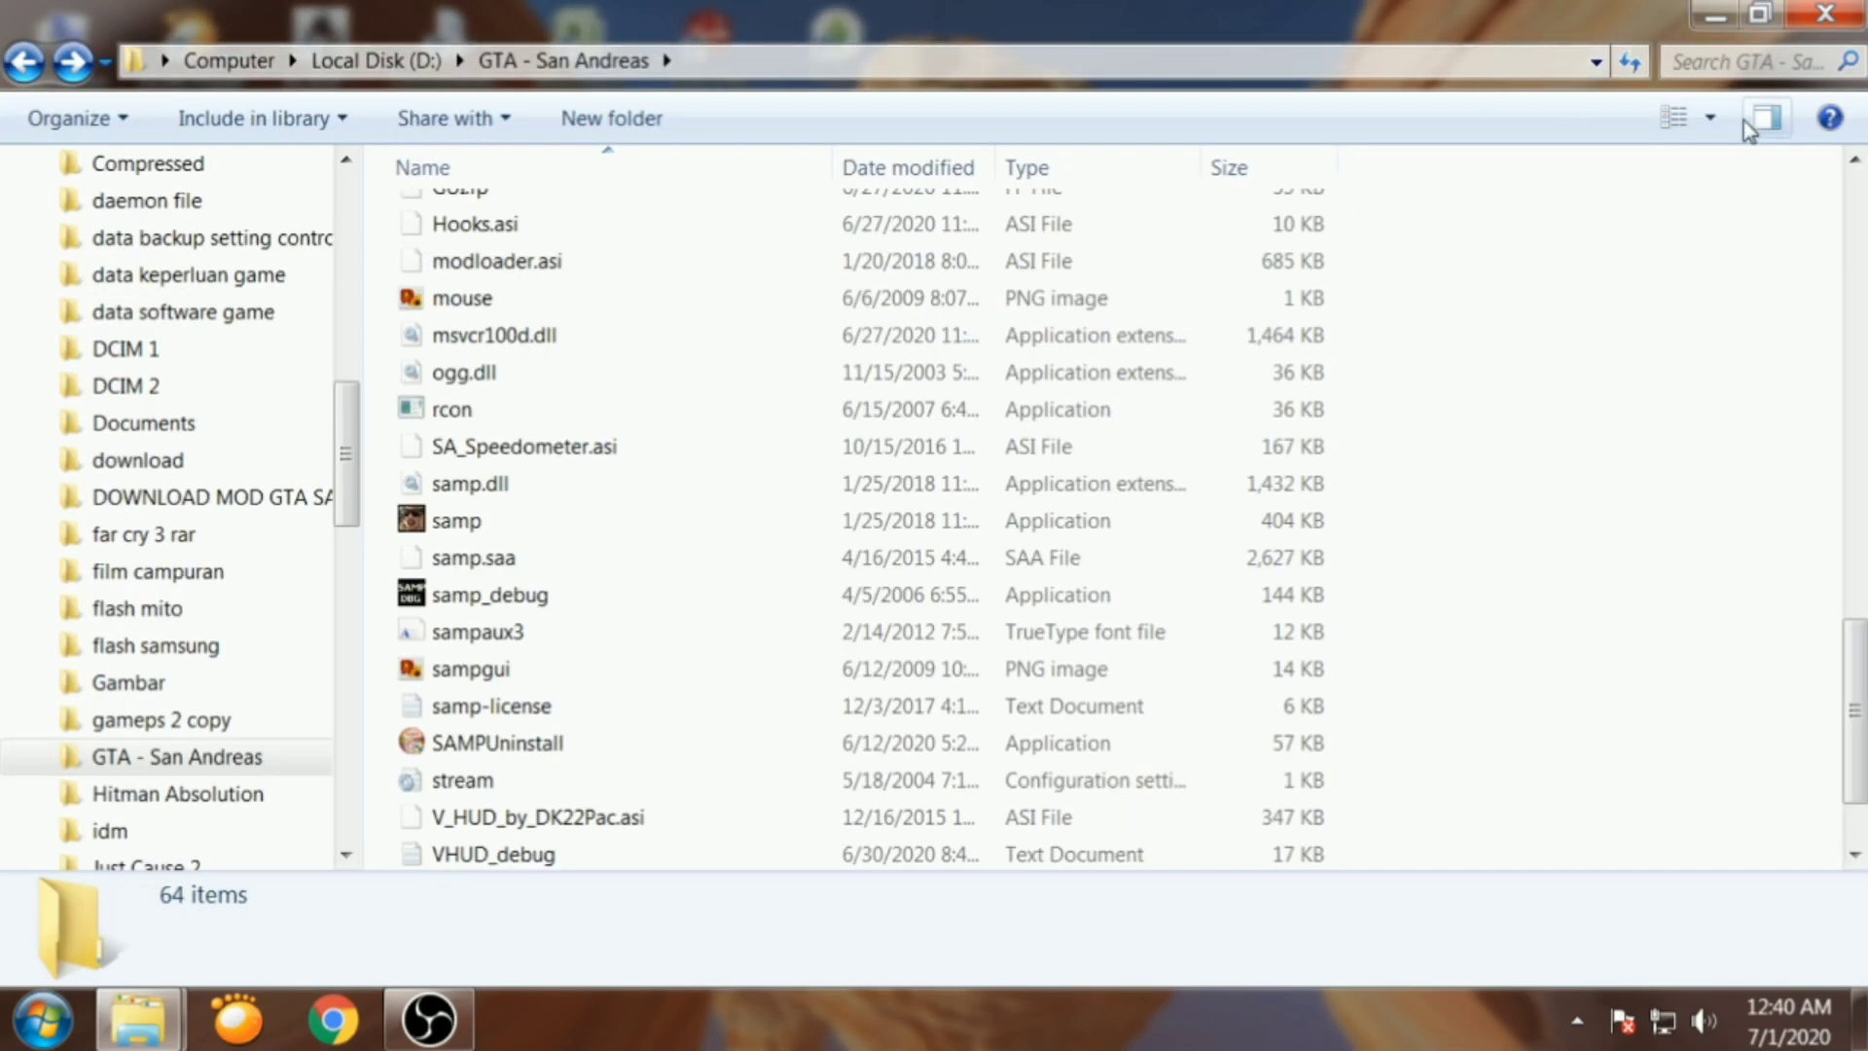
mouse_move(138, 1019)
click(467, 875)
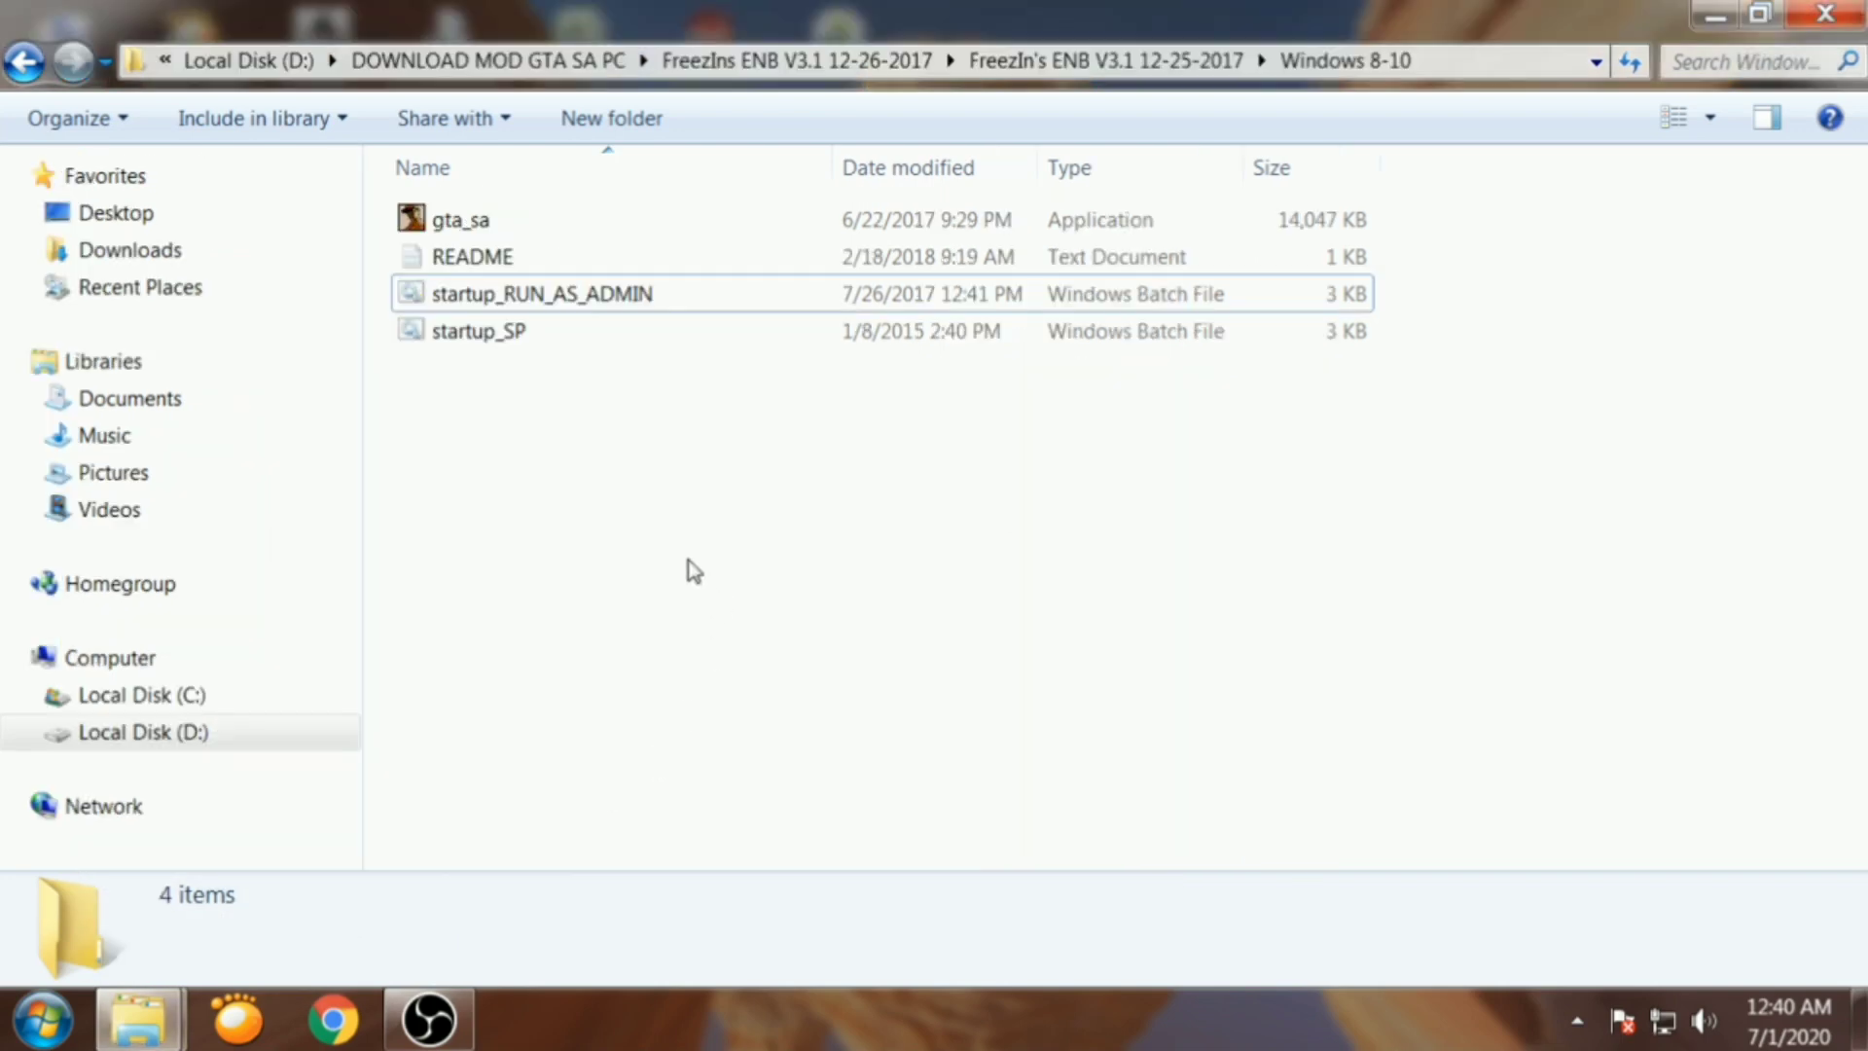
key(BackSpace)
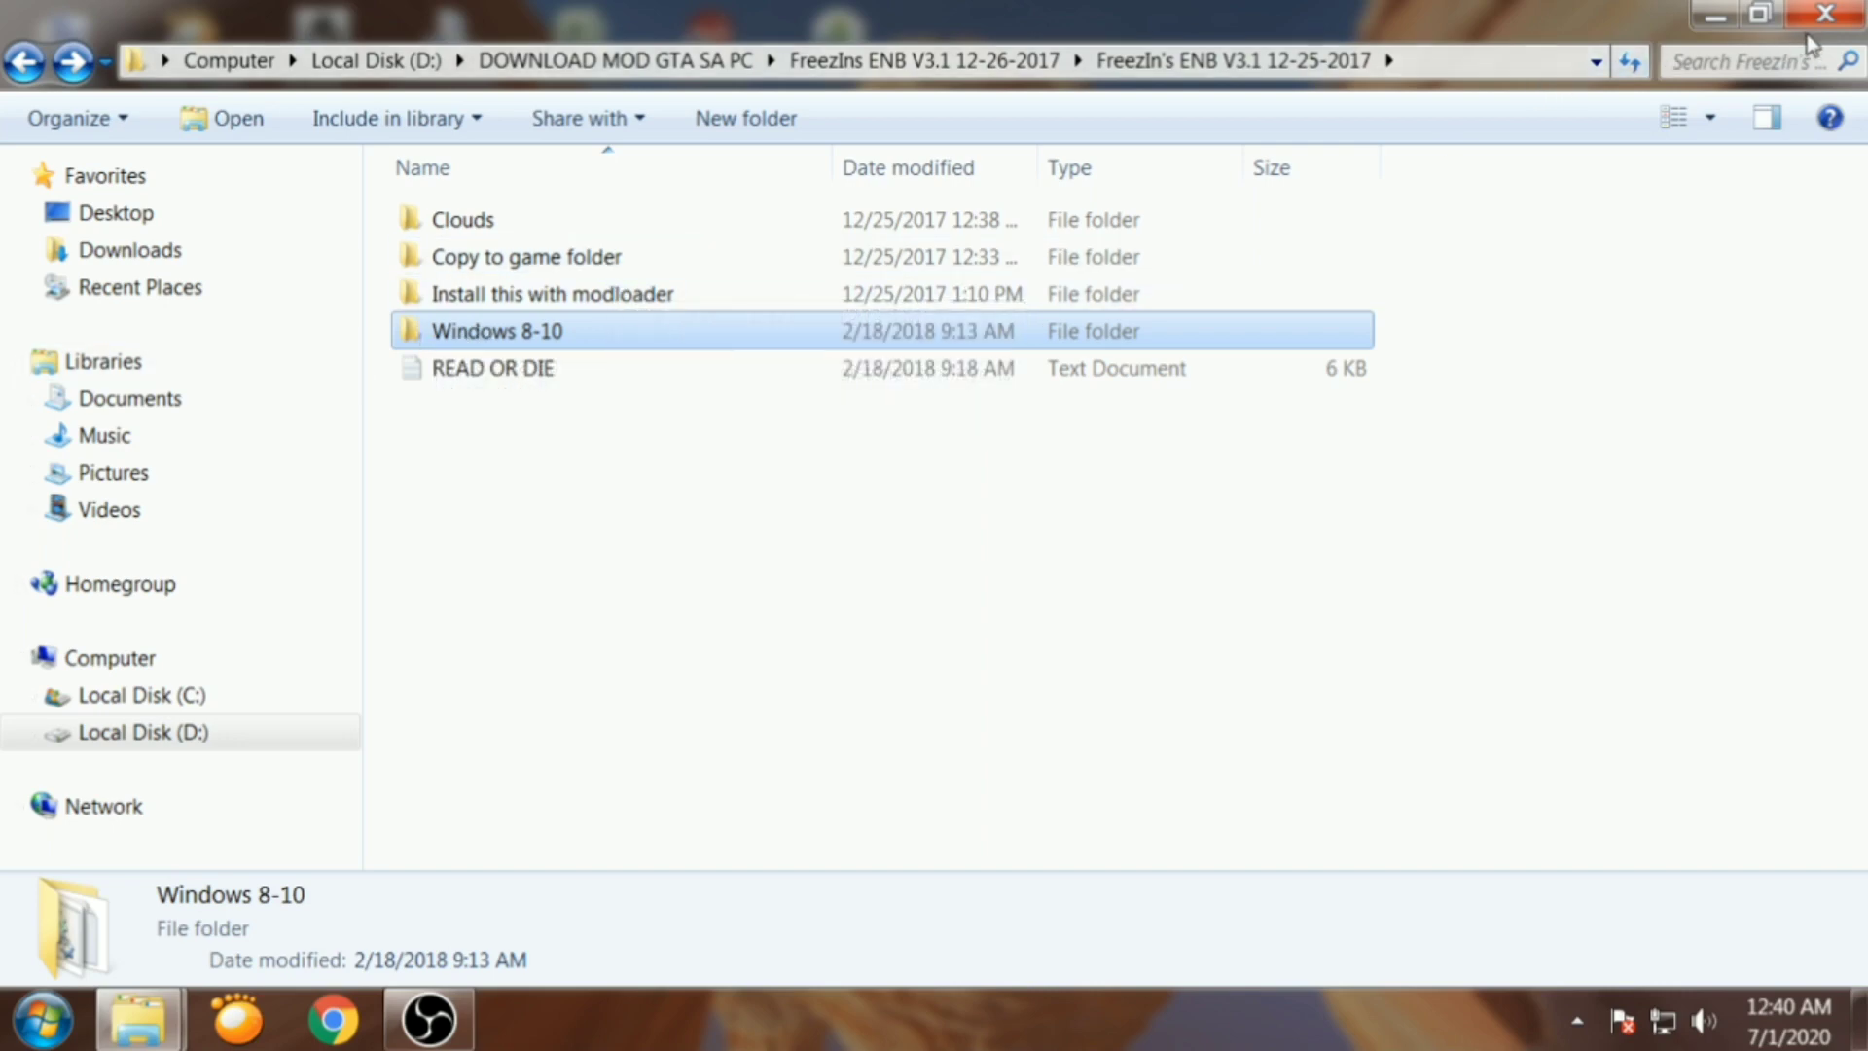
click(1833, 17)
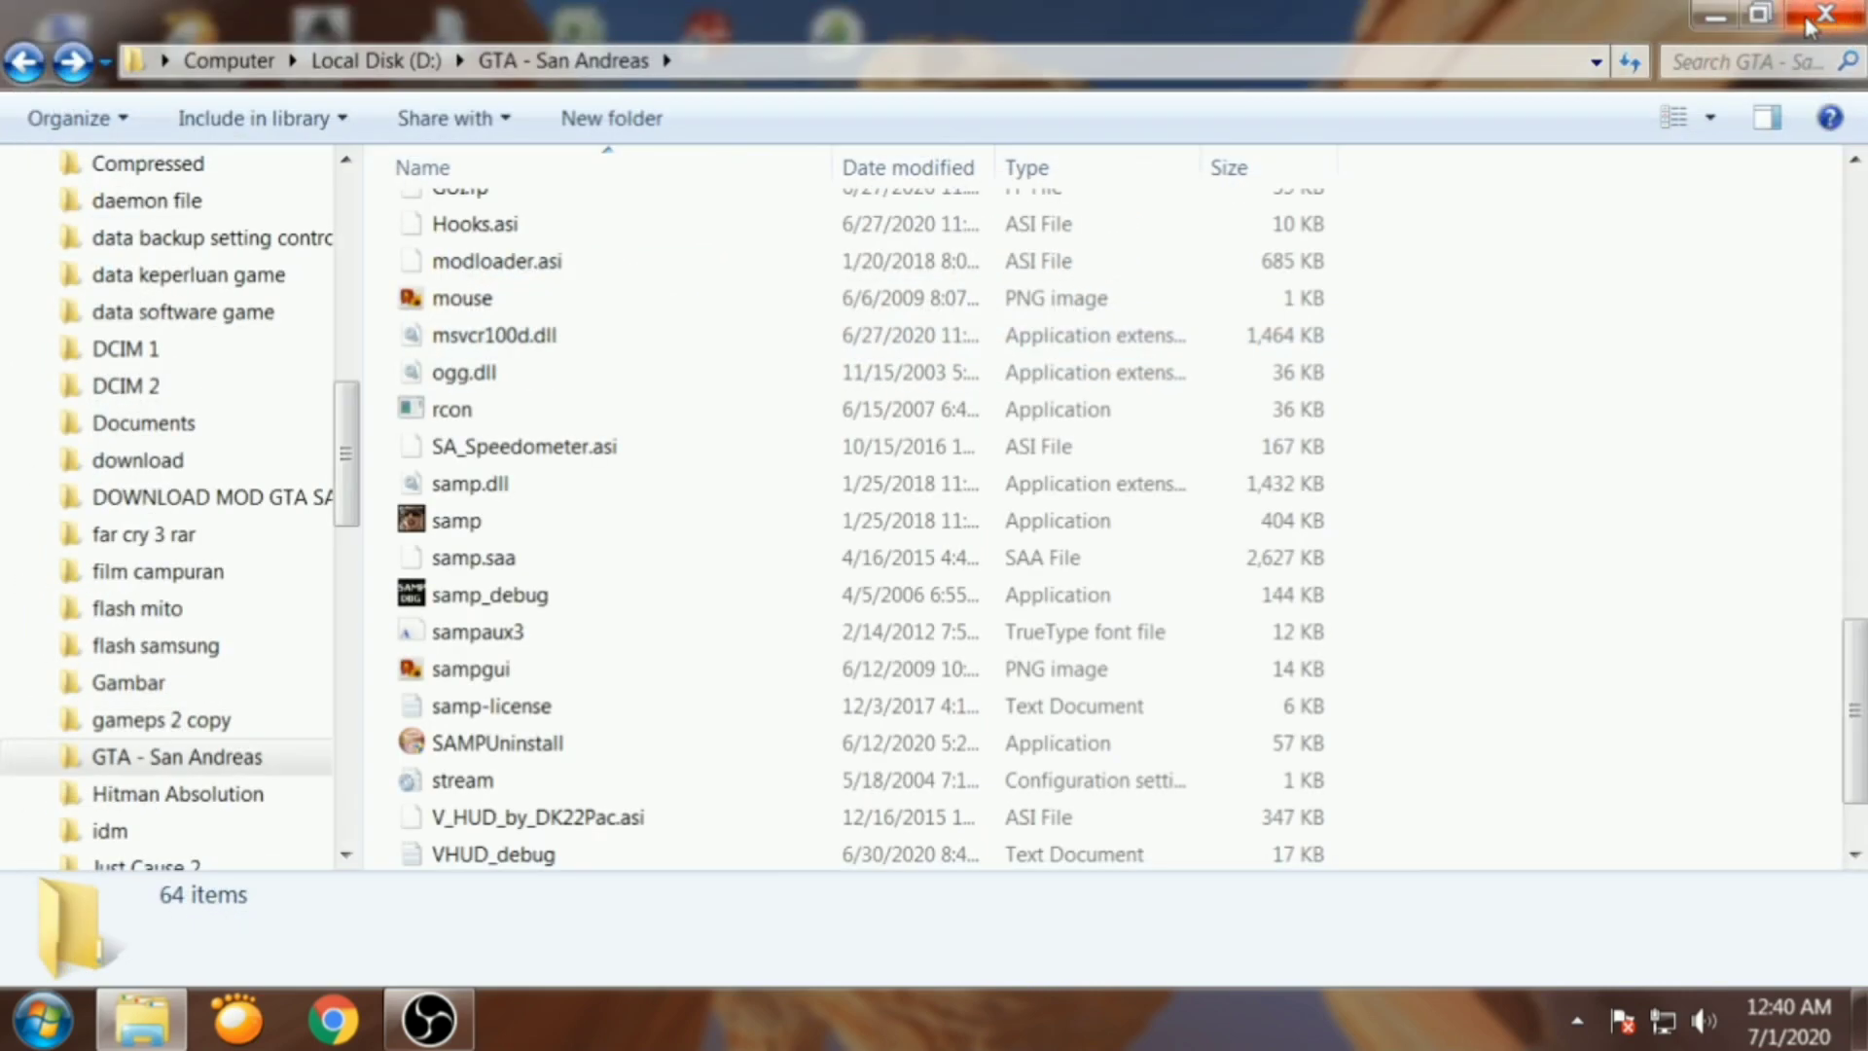
click(1811, 21)
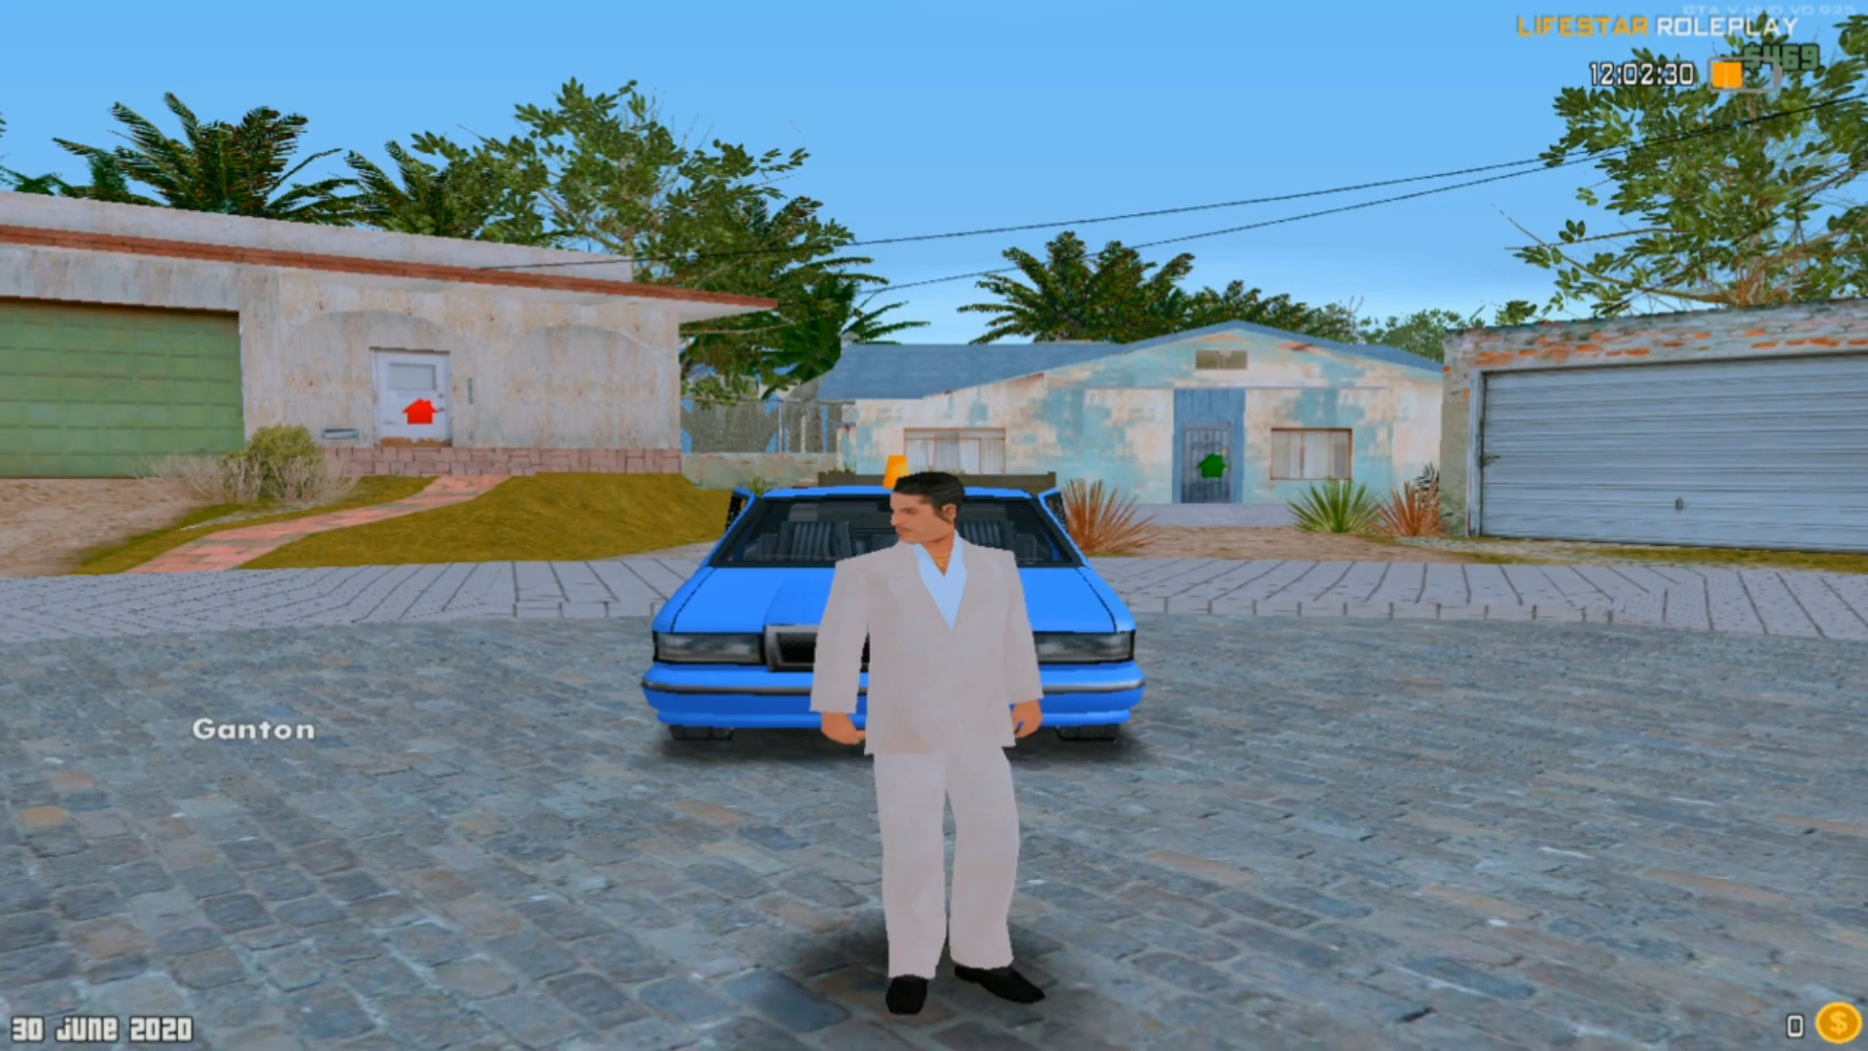
Open the in-game ENBSeries editor and look through its general and enbseries.ini settings
key(shift+Return)
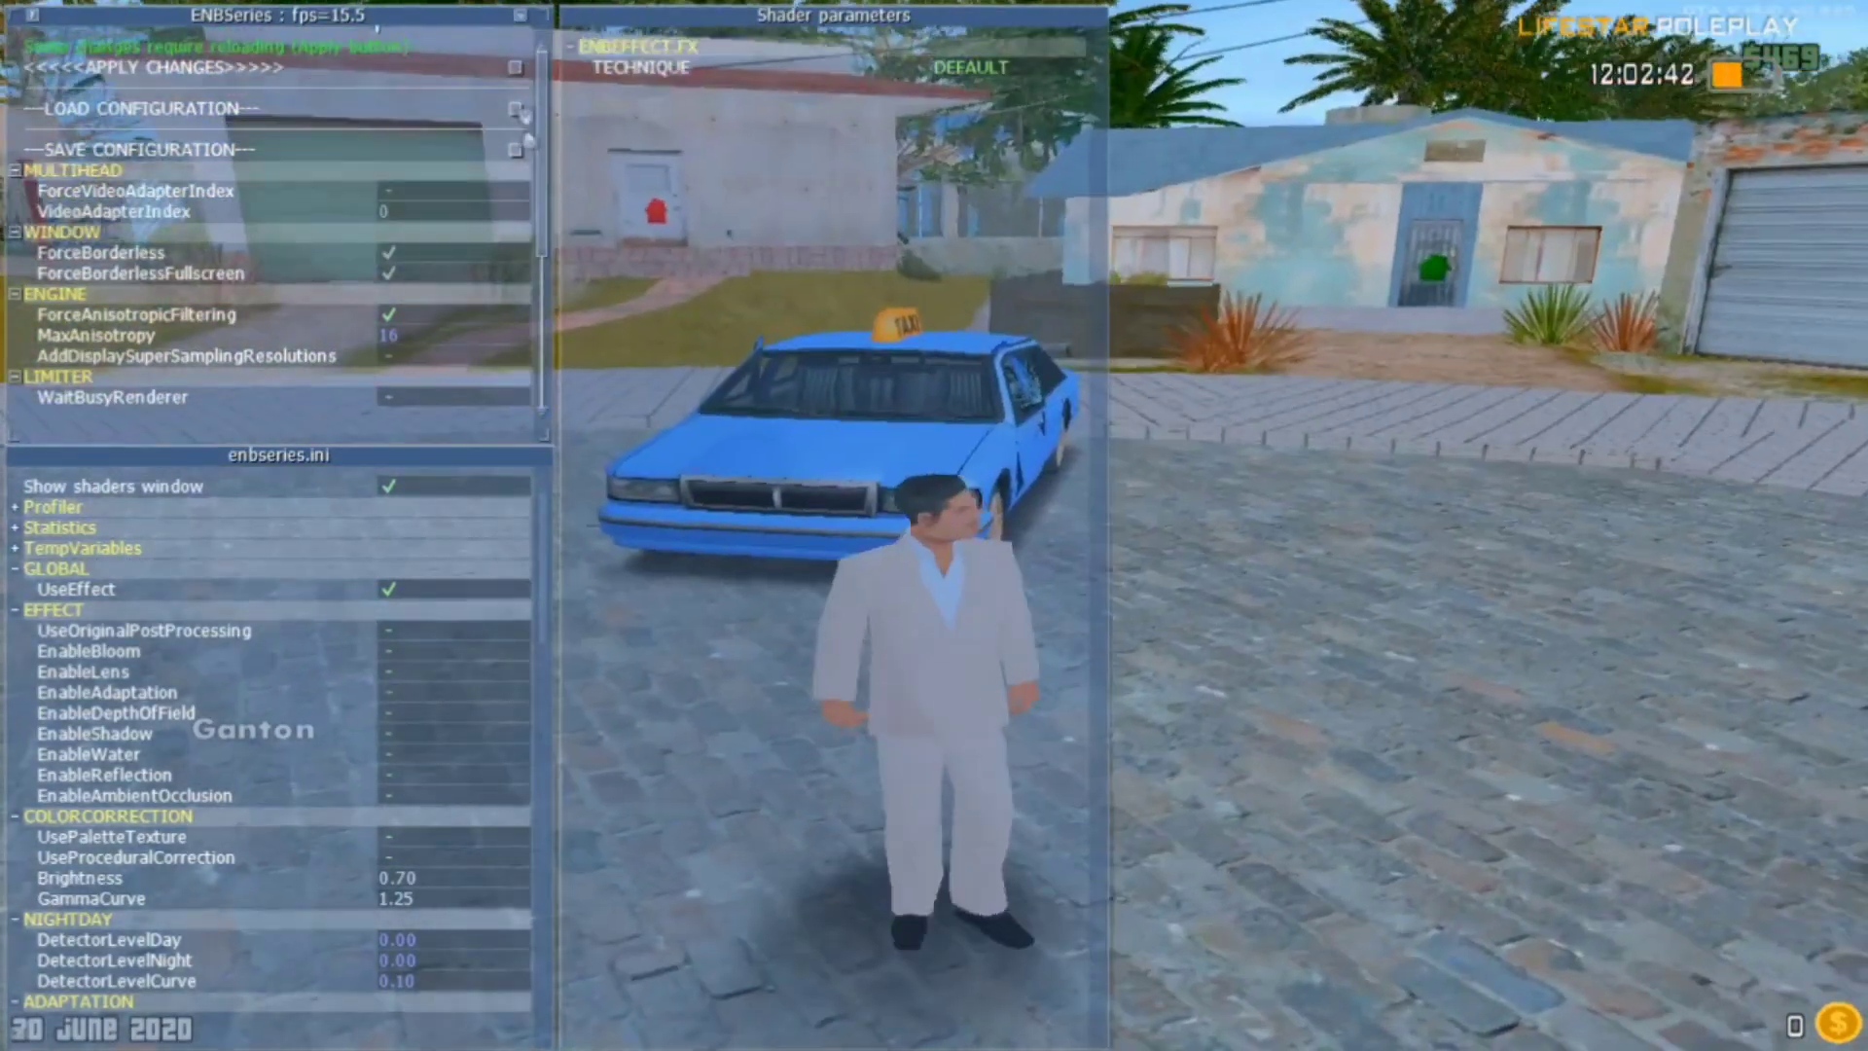
scroll(378, 194, down, 5)
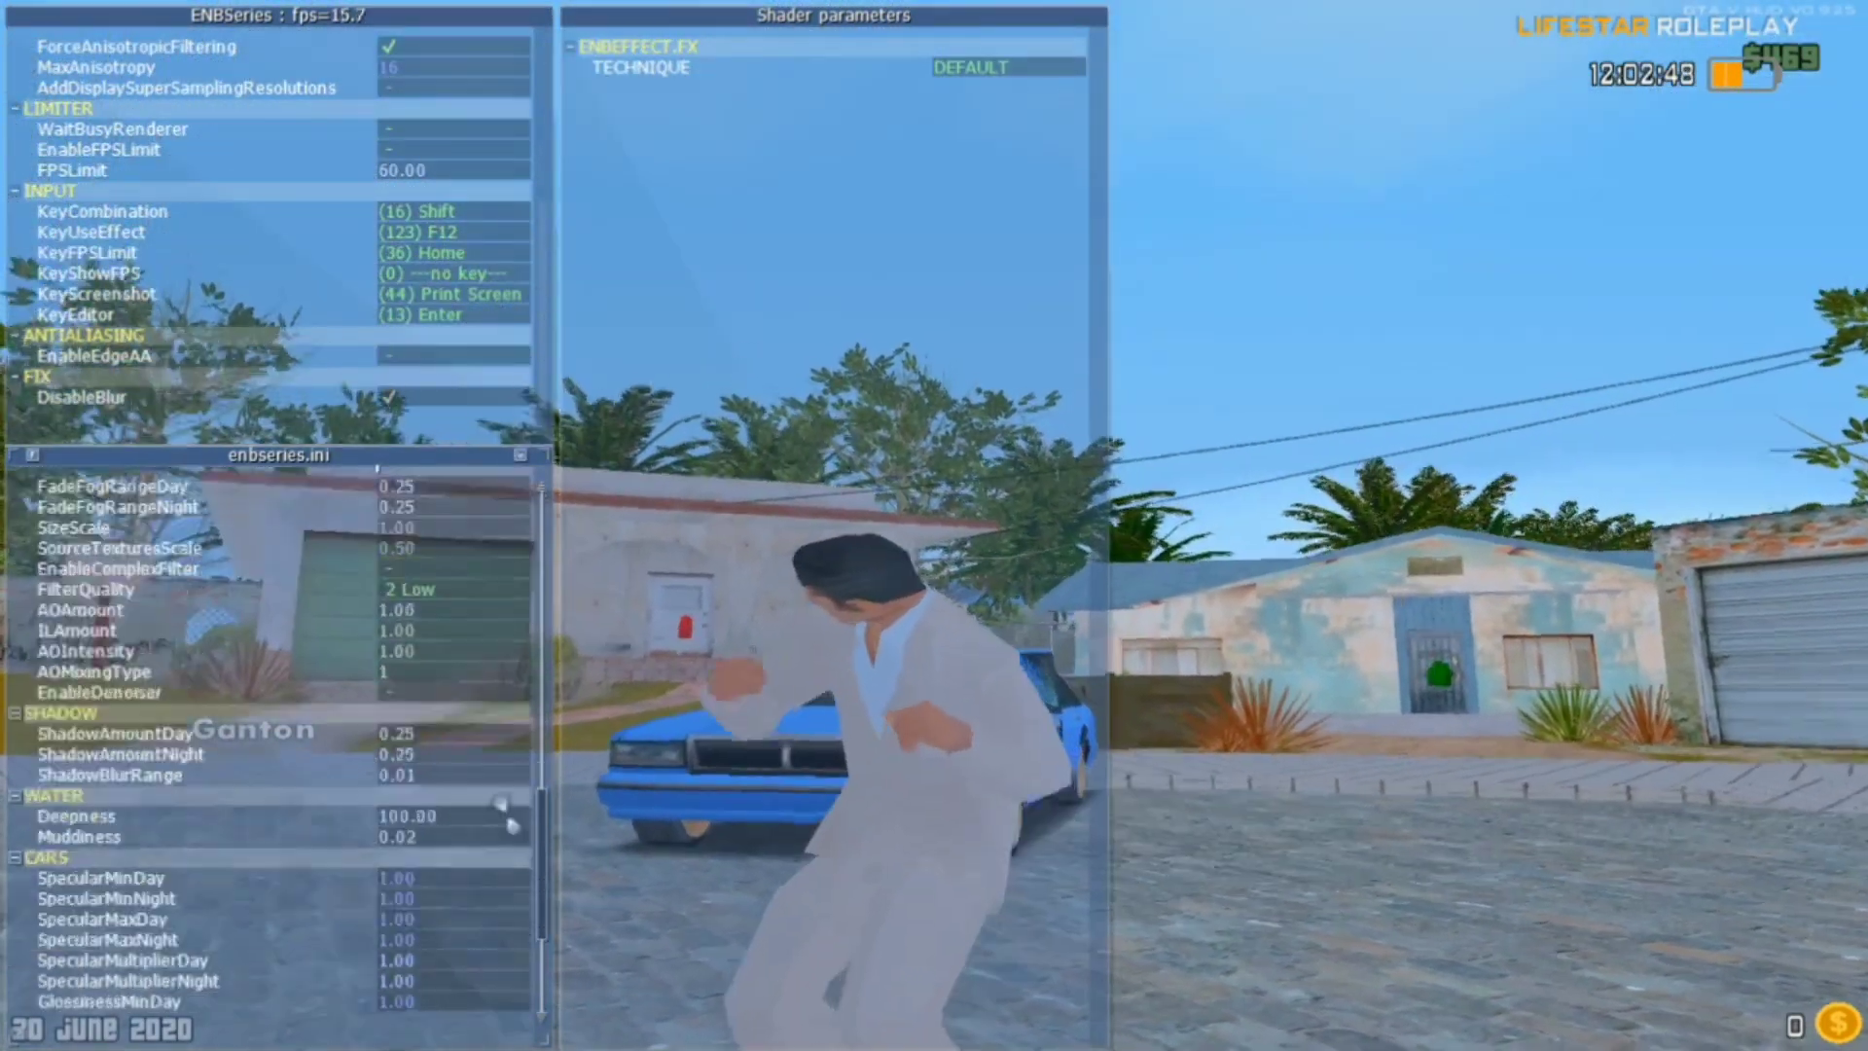
scroll(272, 739, up, 15)
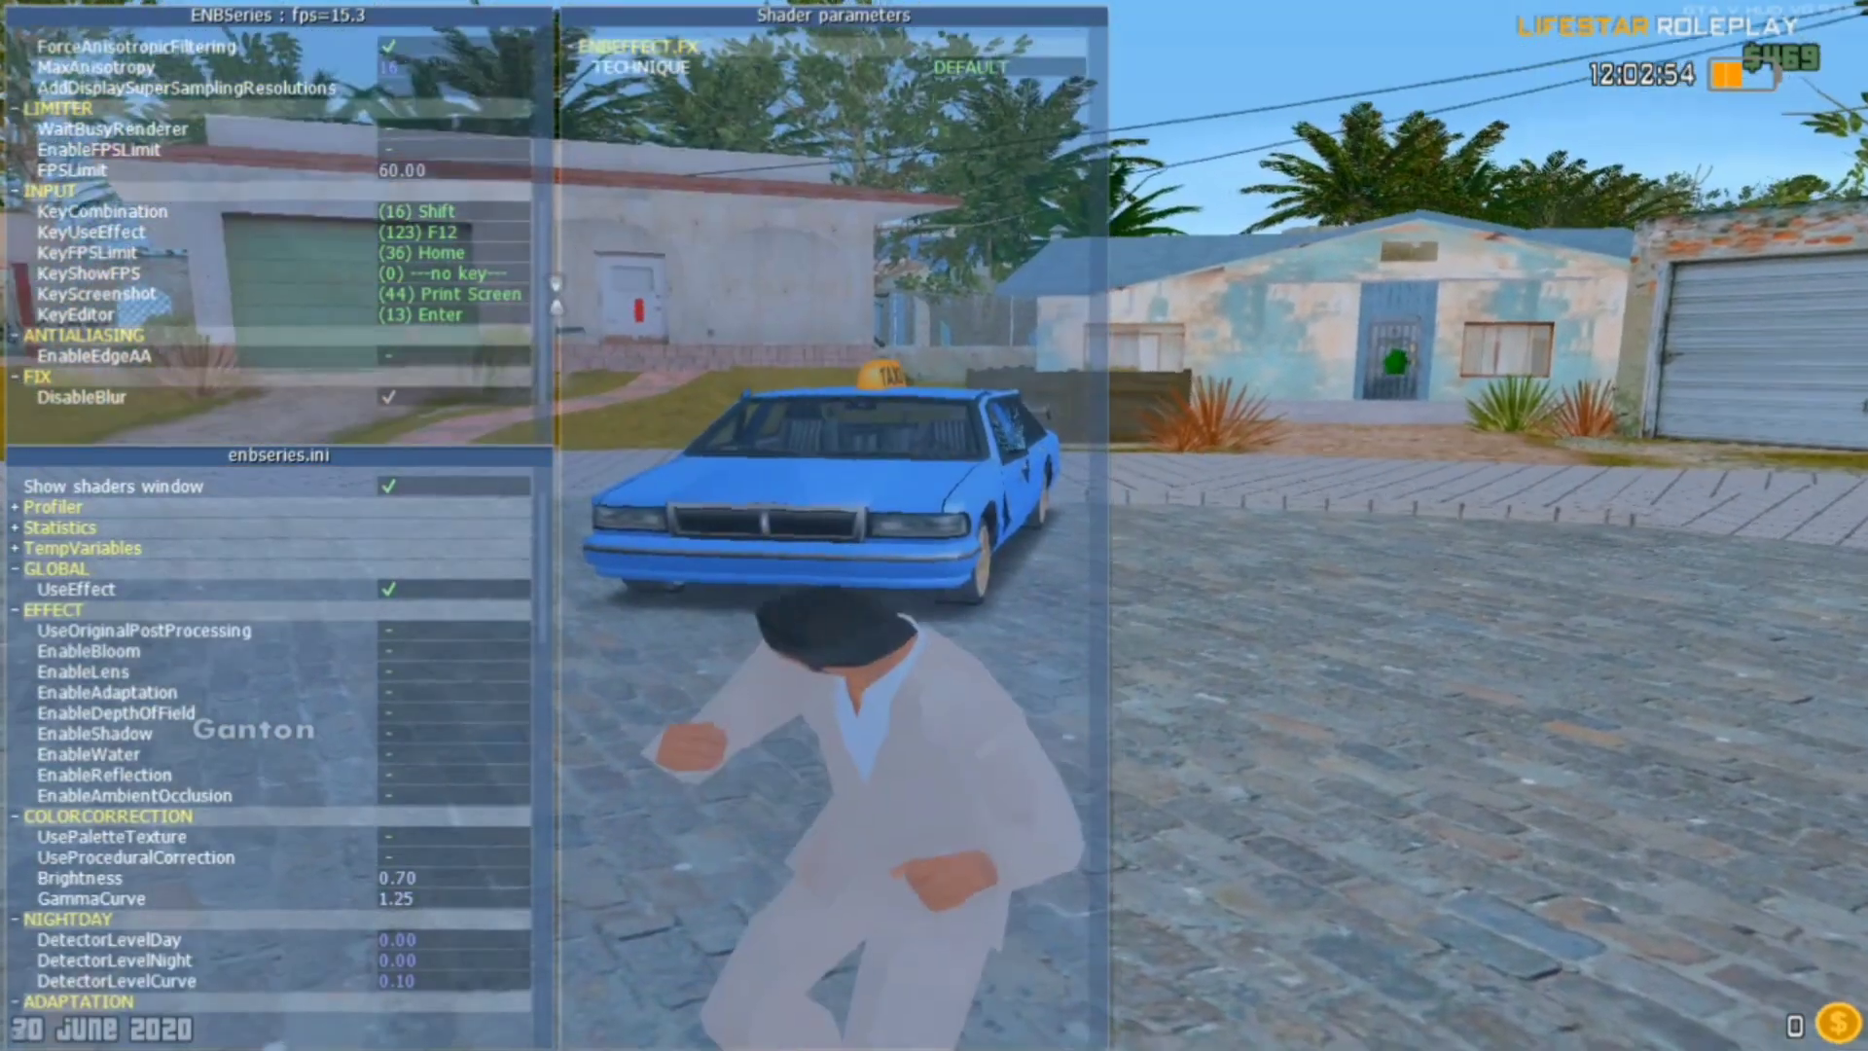
scroll(558, 253, up, 3)
scroll(558, 255, up, 3)
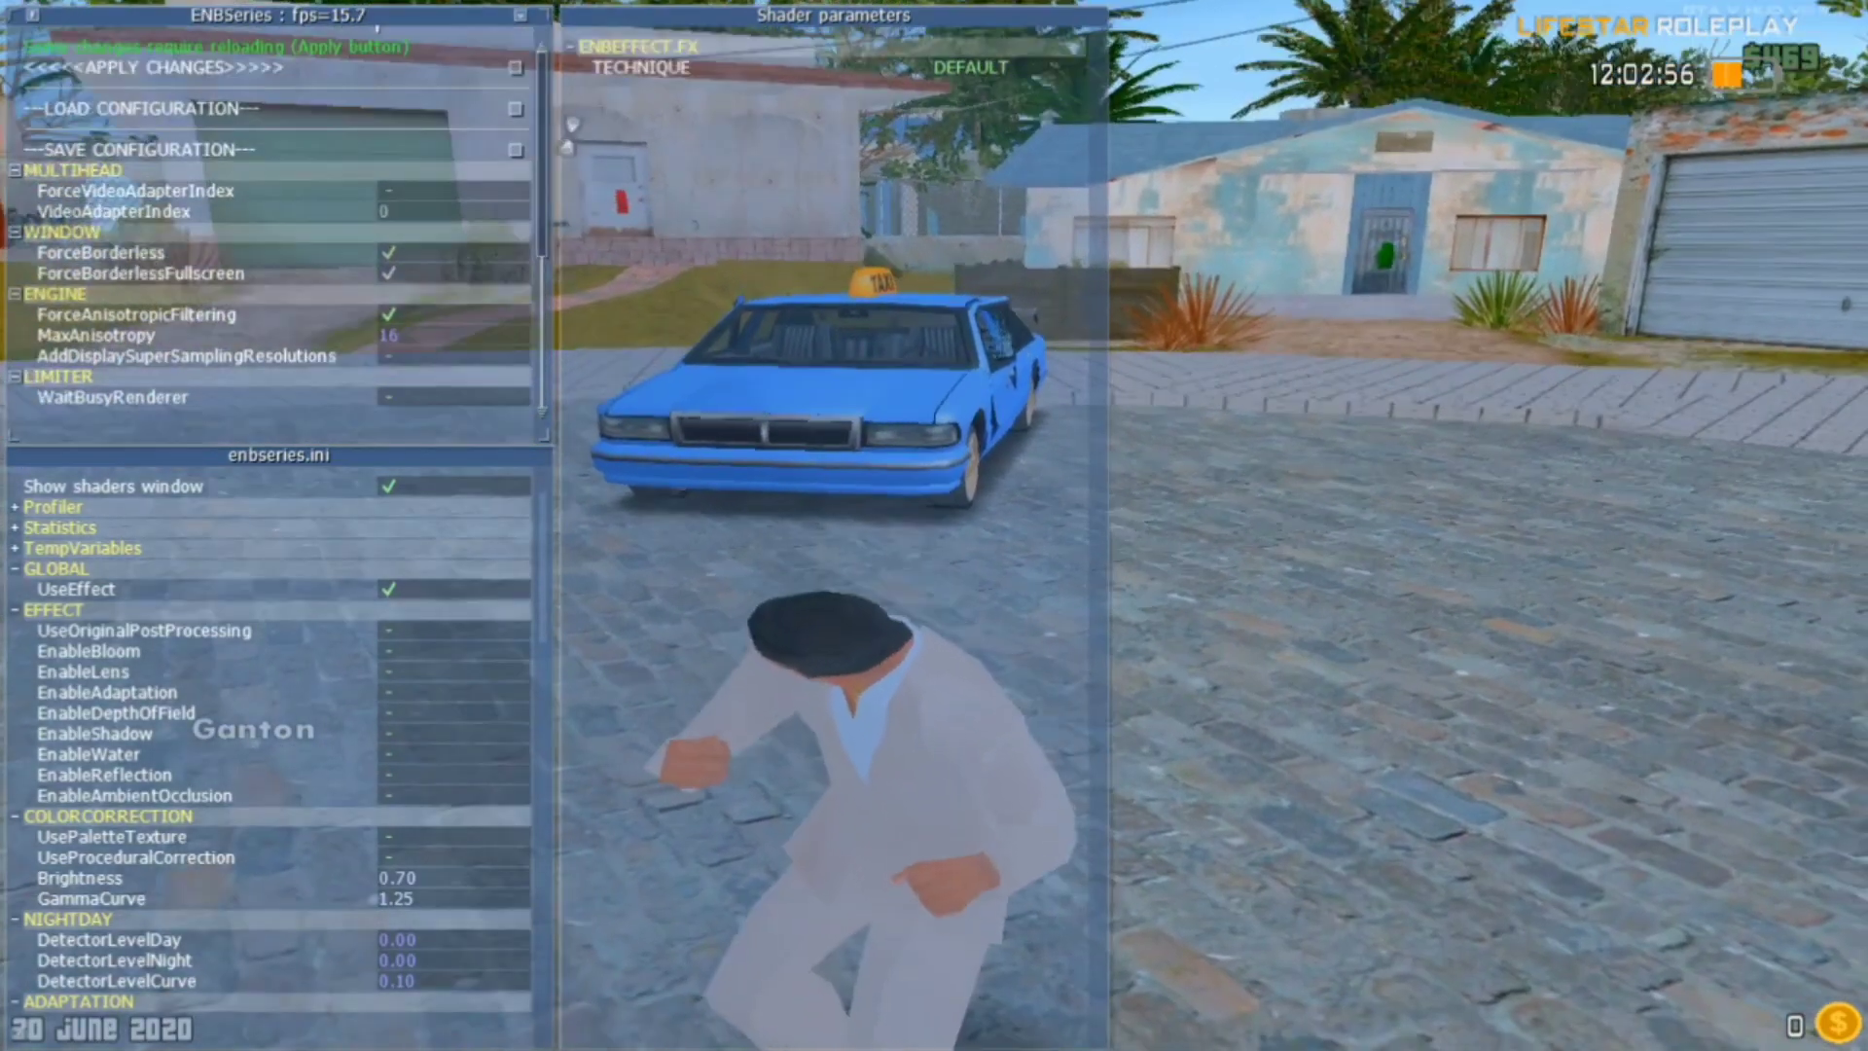